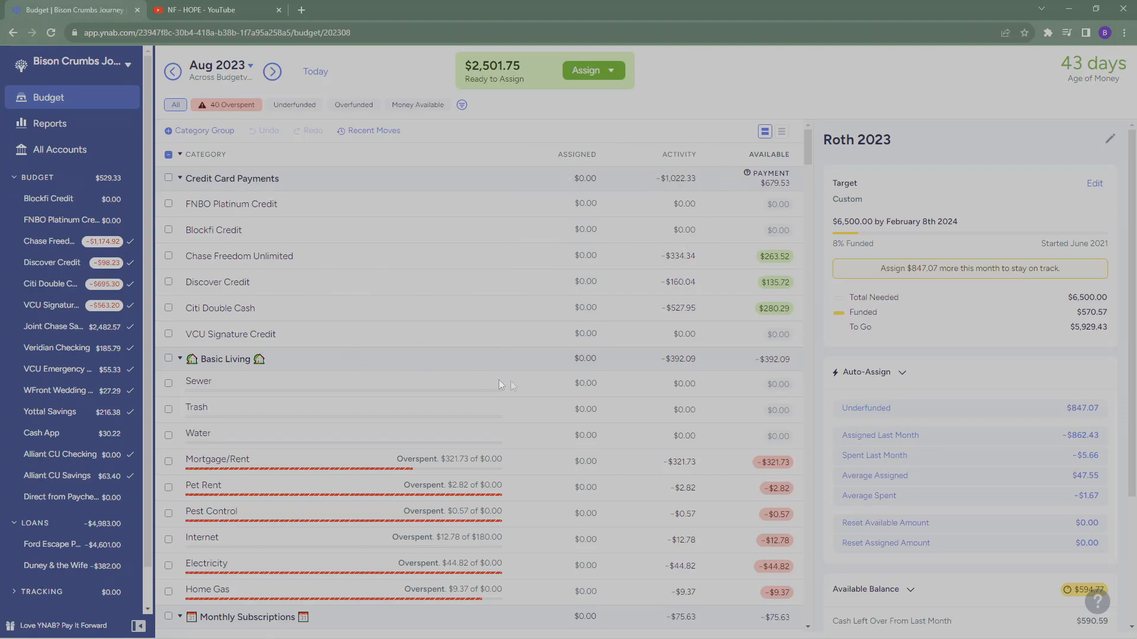
# Reorder the Basic Living group so that Water, Trash and Sewer come last, in that order
pyautogui.scroll(-2, 366, 389)
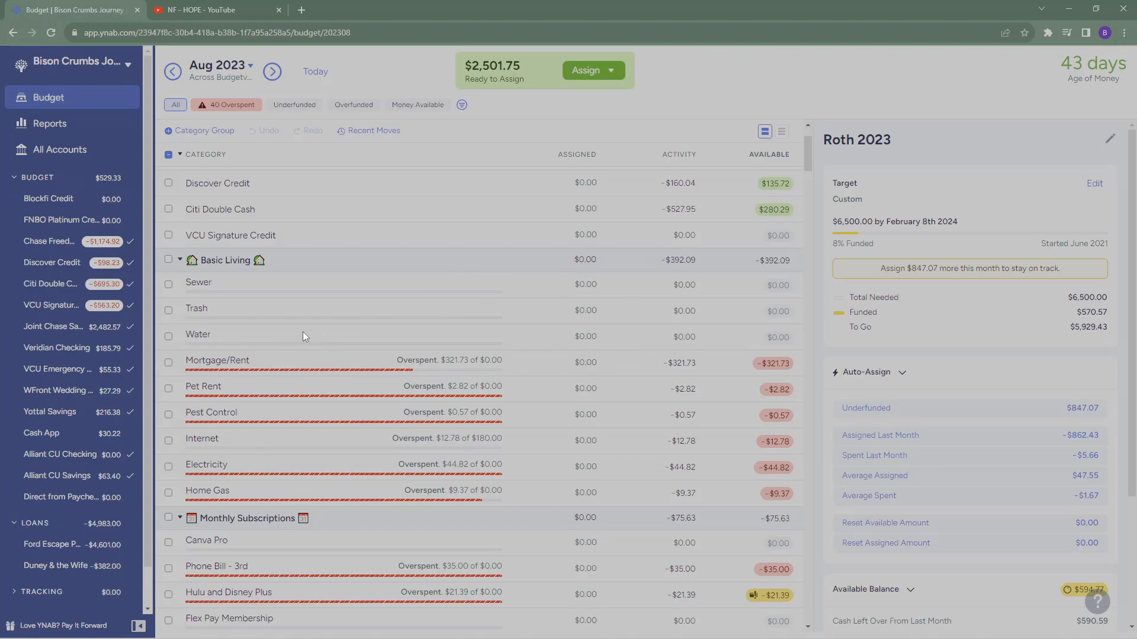
pyautogui.moveTo(300, 335); pyautogui.dragTo(325, 528)
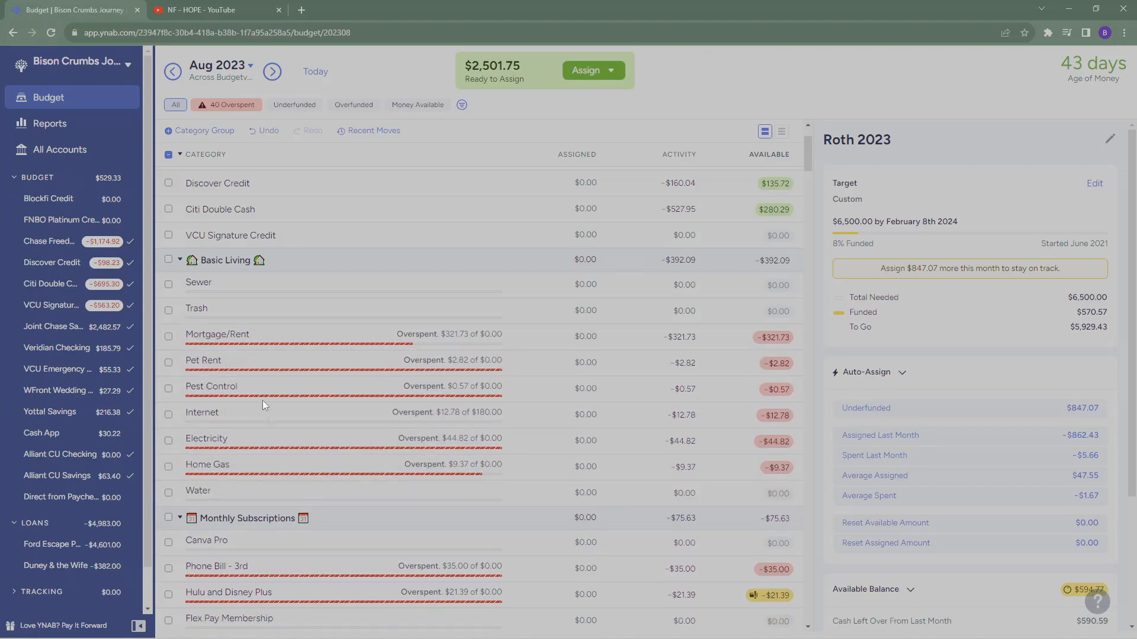
pyautogui.moveTo(236, 321); pyautogui.dragTo(261, 526)
pyautogui.moveTo(209, 291); pyautogui.dragTo(251, 521)
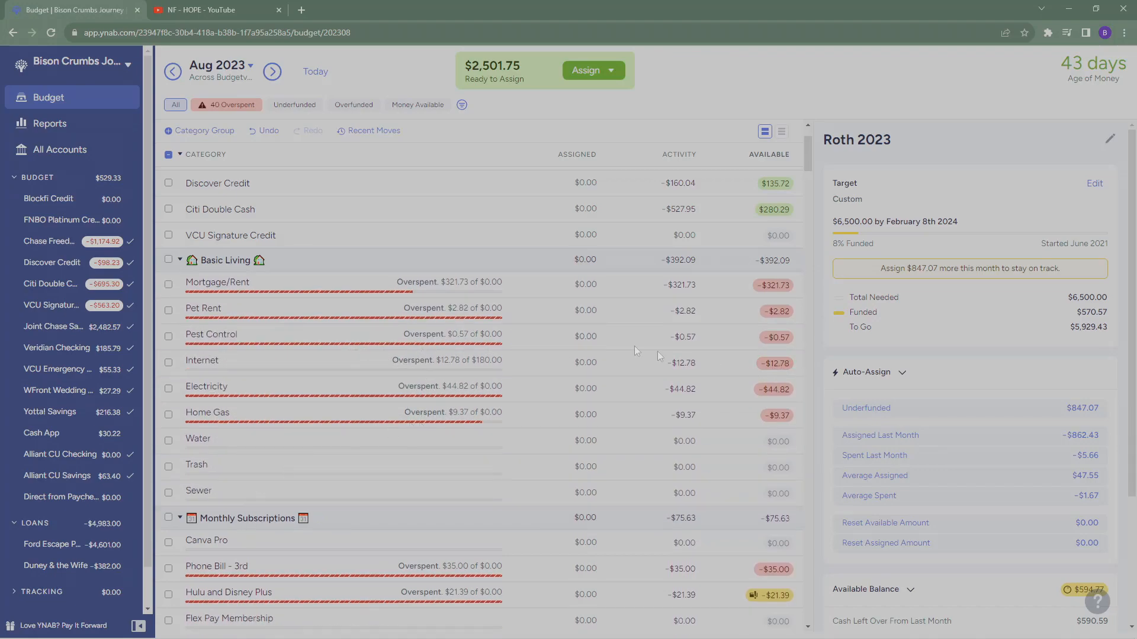
pyautogui.click(556, 106)
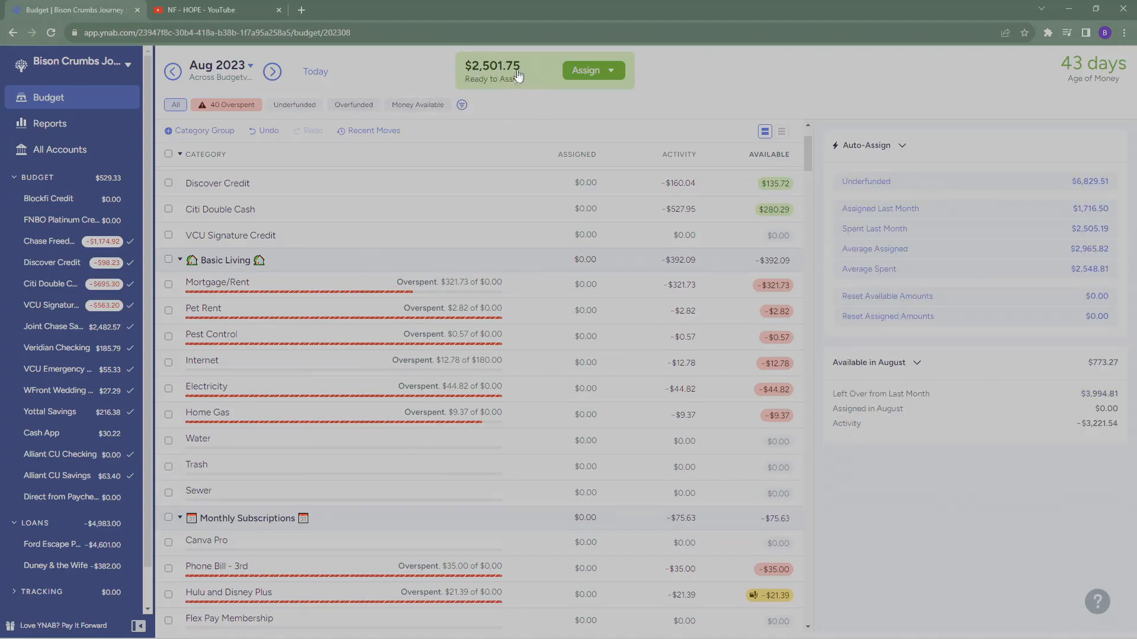
# In Basic Living, assign $321.73 to Mortgage/Rent and $2.82 to Pet Rent for August 2023
pyautogui.click(539, 285)
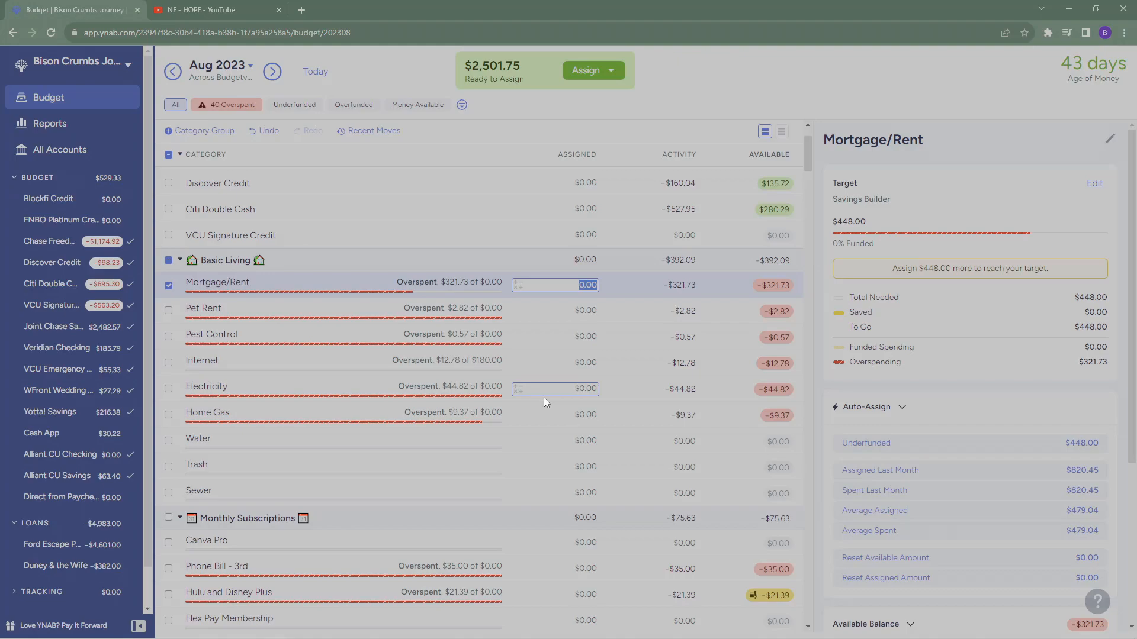
pyautogui.write('.73')
pyautogui.press('Return')
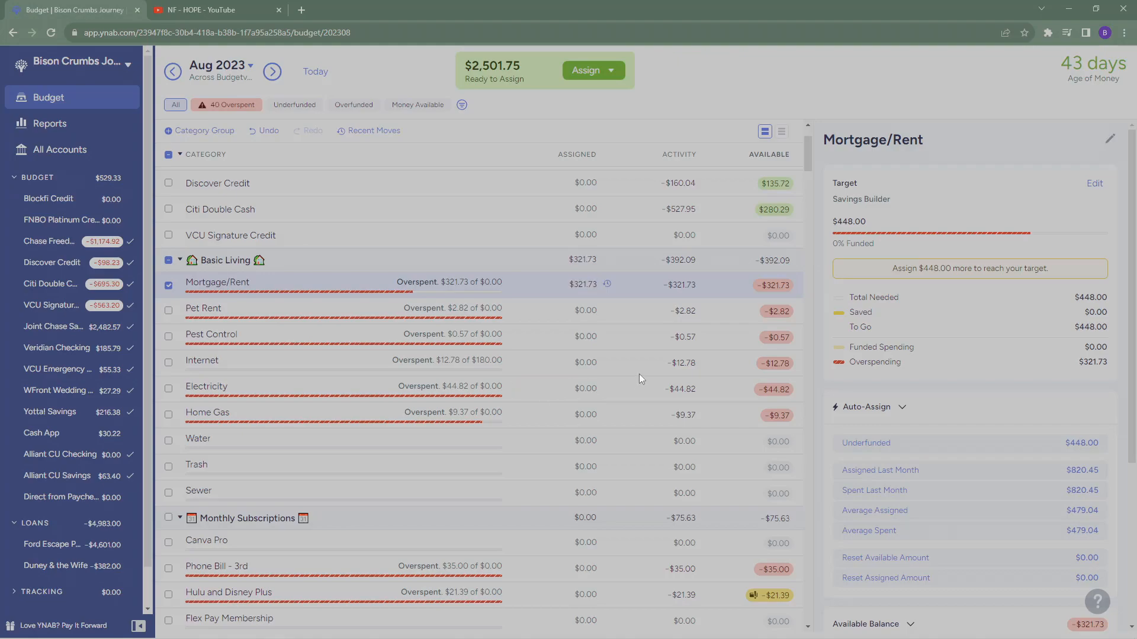
pyautogui.click(585, 311)
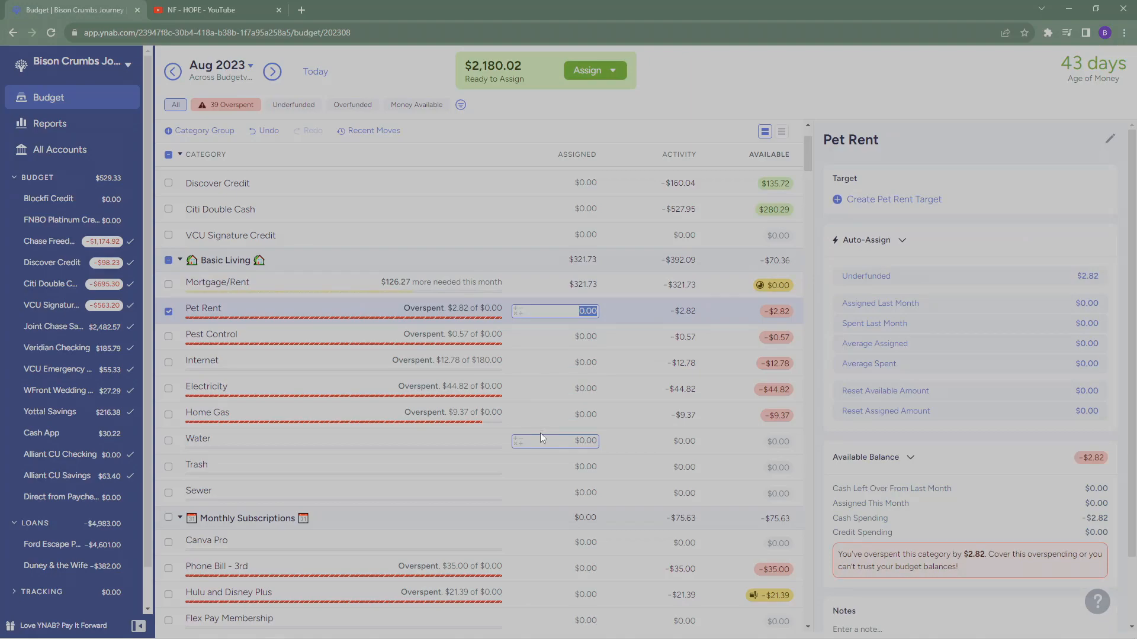
pyautogui.write('2.82')
pyautogui.press('Return')
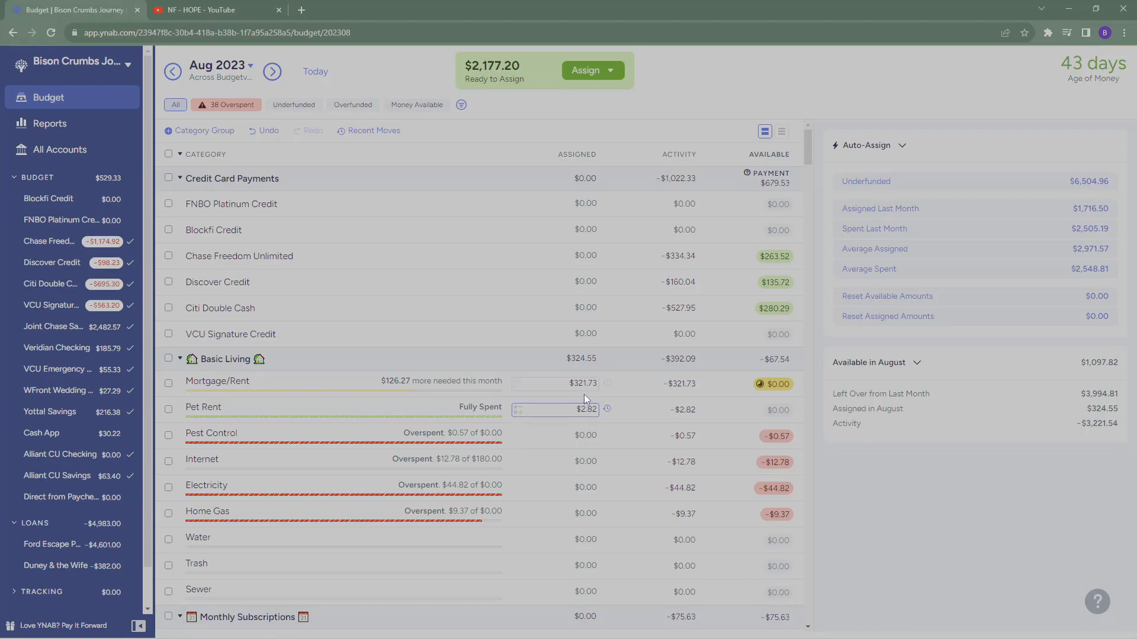
# Assign $0.57 to Pest Control and $12.78 to Internet in Basic Living
pyautogui.click(579, 438)
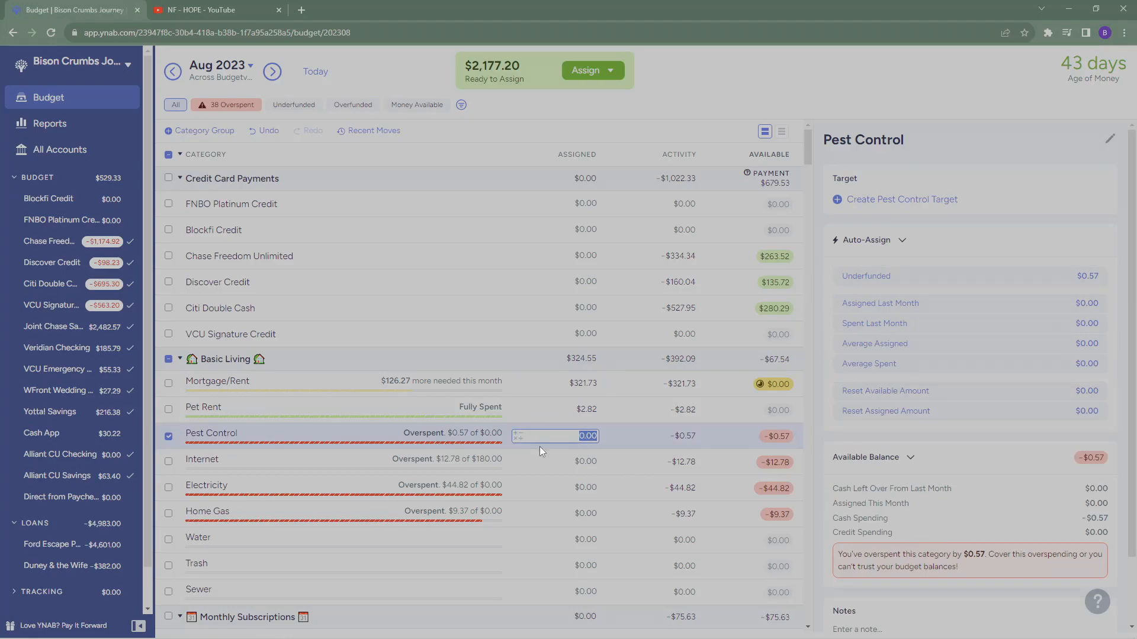
pyautogui.write('.57')
pyautogui.press('Return')
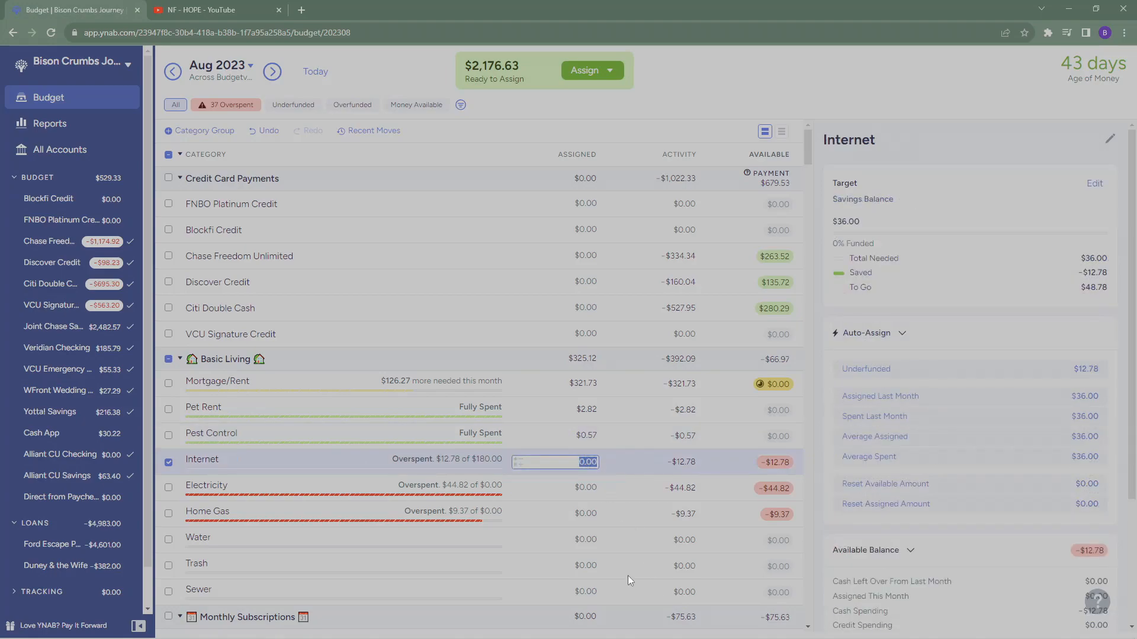
pyautogui.write('12.78')
pyautogui.press('Return')
# Assign $44.82 to the Electricity category in Basic Living
pyautogui.click(586, 484)
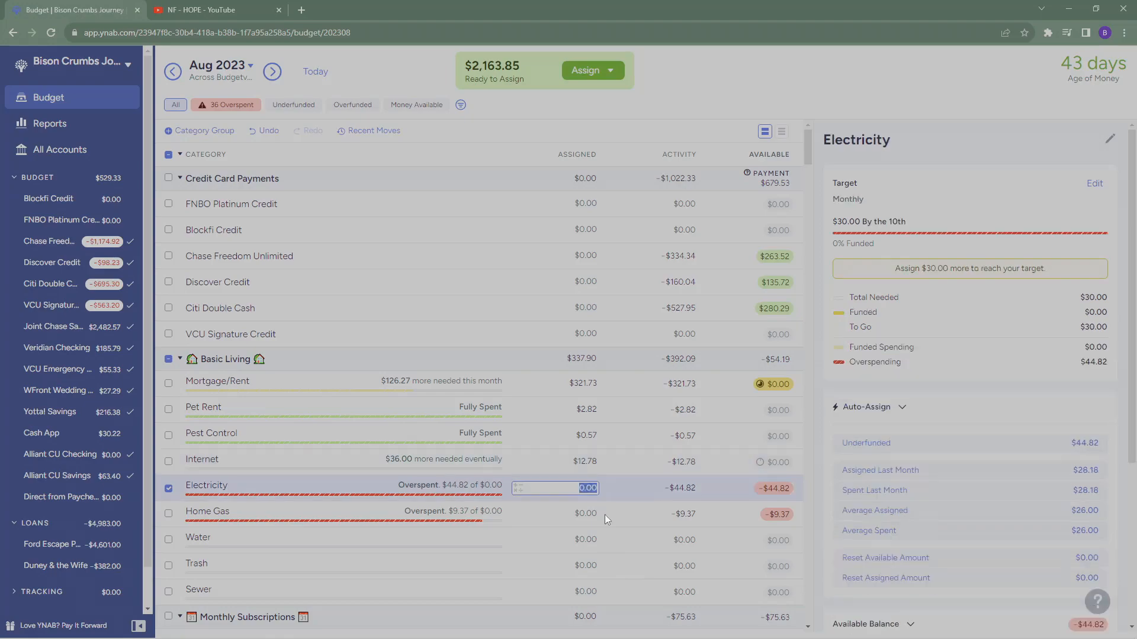
pyautogui.write('44.85')
pyautogui.press('Return')
pyautogui.click(626, 496)
pyautogui.write('44.82')
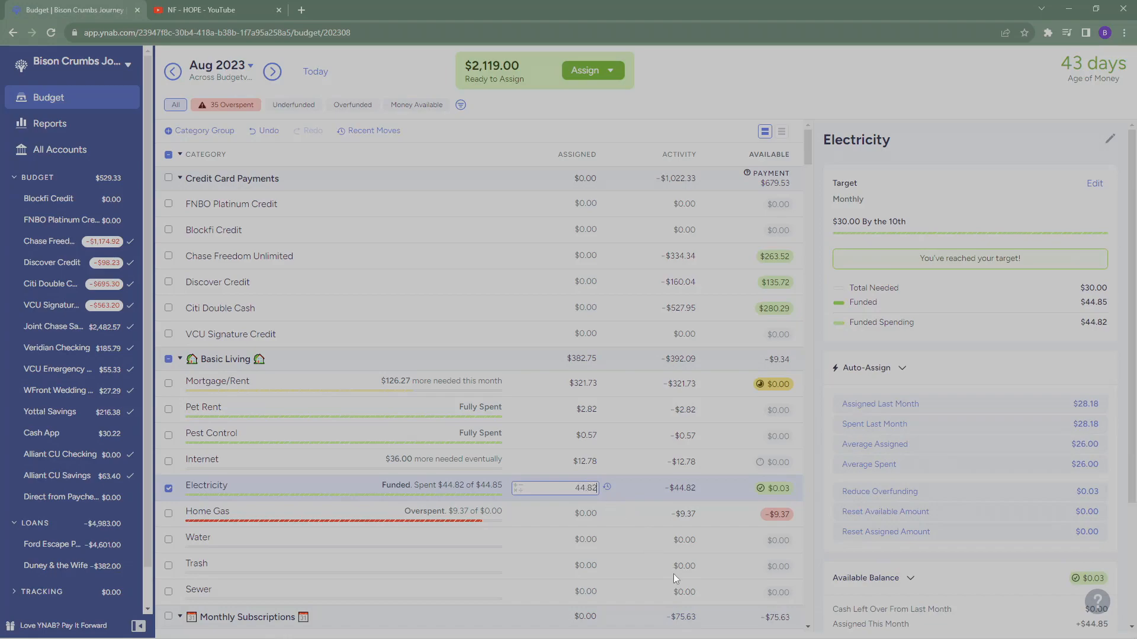
pyautogui.press('Return')
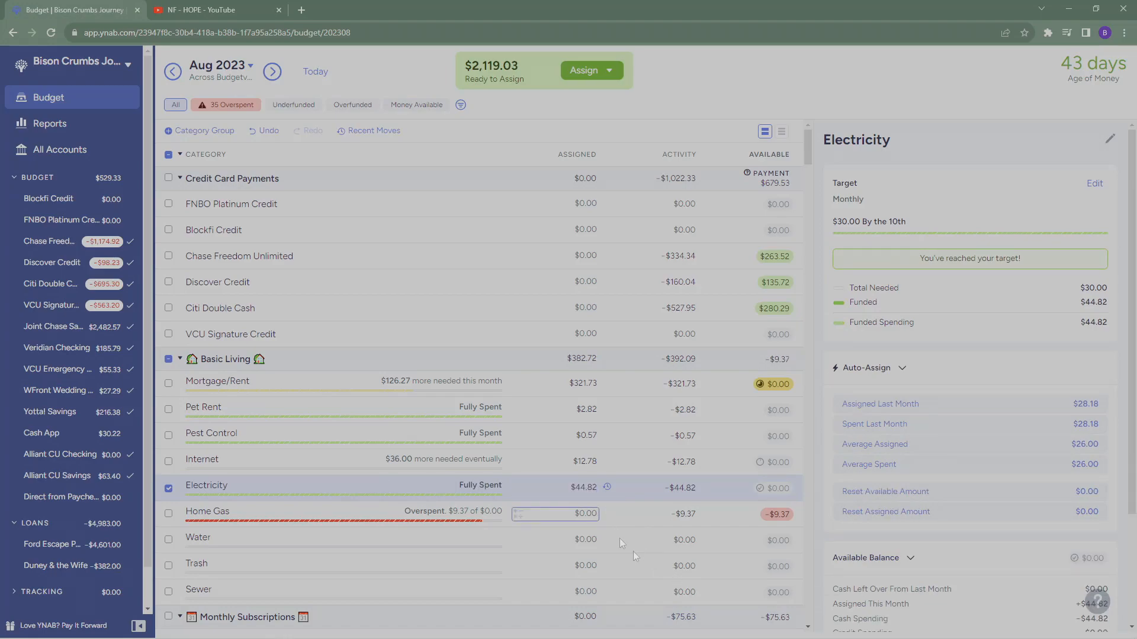
# Assign $9.37 to the Home Gas category and clear the category selection
pyautogui.click(568, 514)
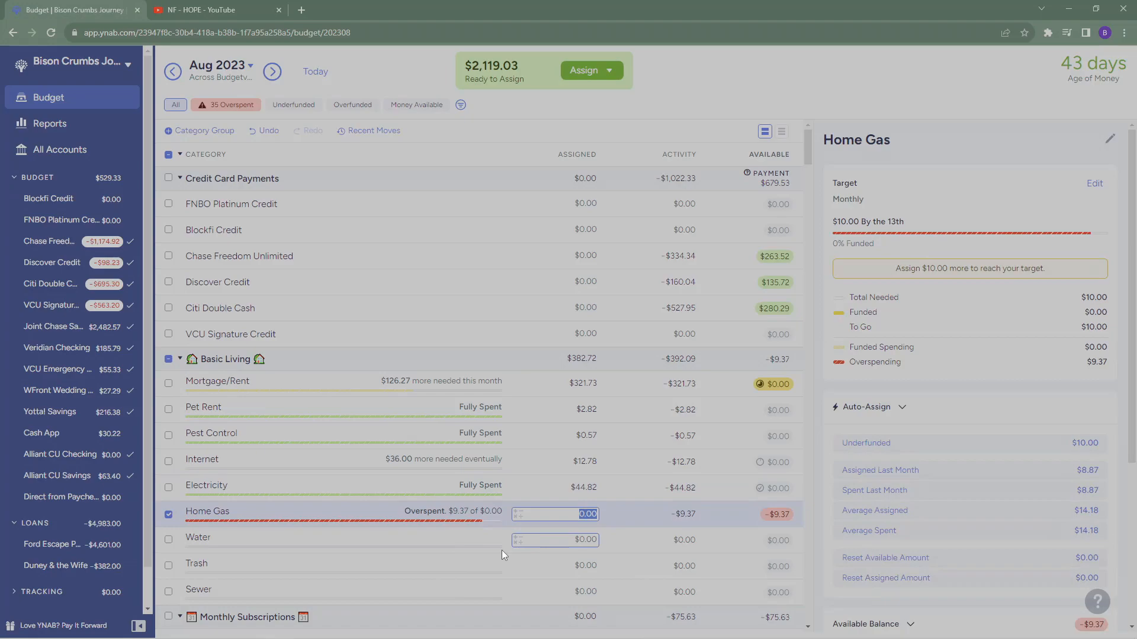
pyautogui.write('9.37')
pyautogui.press('Return')
pyautogui.click(659, 511)
pyautogui.click(179, 519)
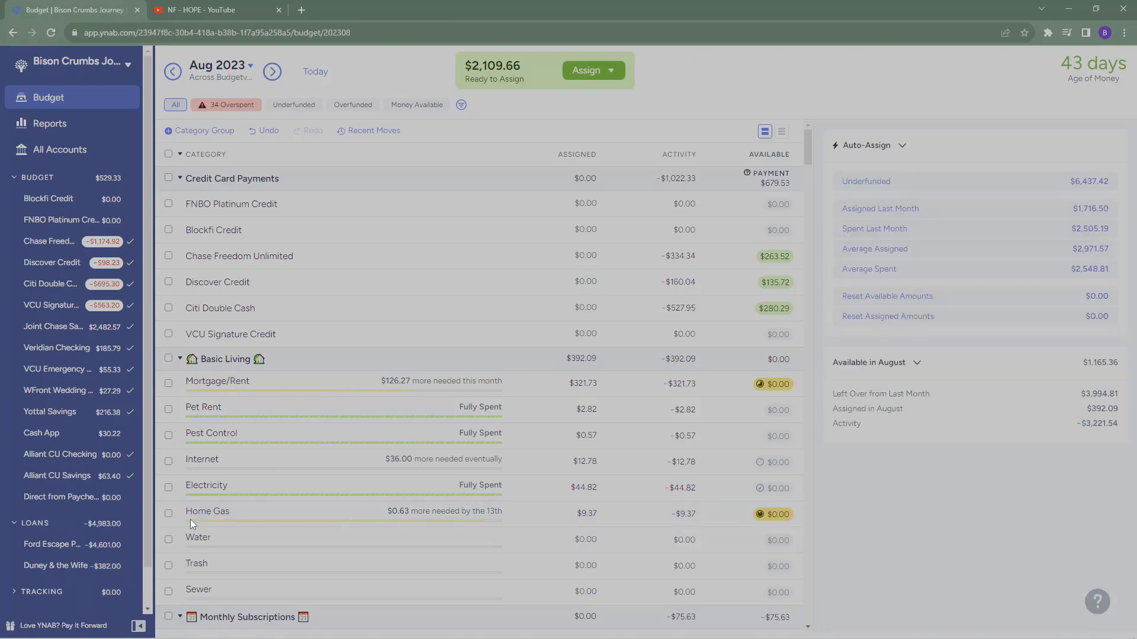
# Assign $35.00 to the Phone Bill - 3rd category in Monthly Subscriptions
pyautogui.scroll(-2, 552, 515)
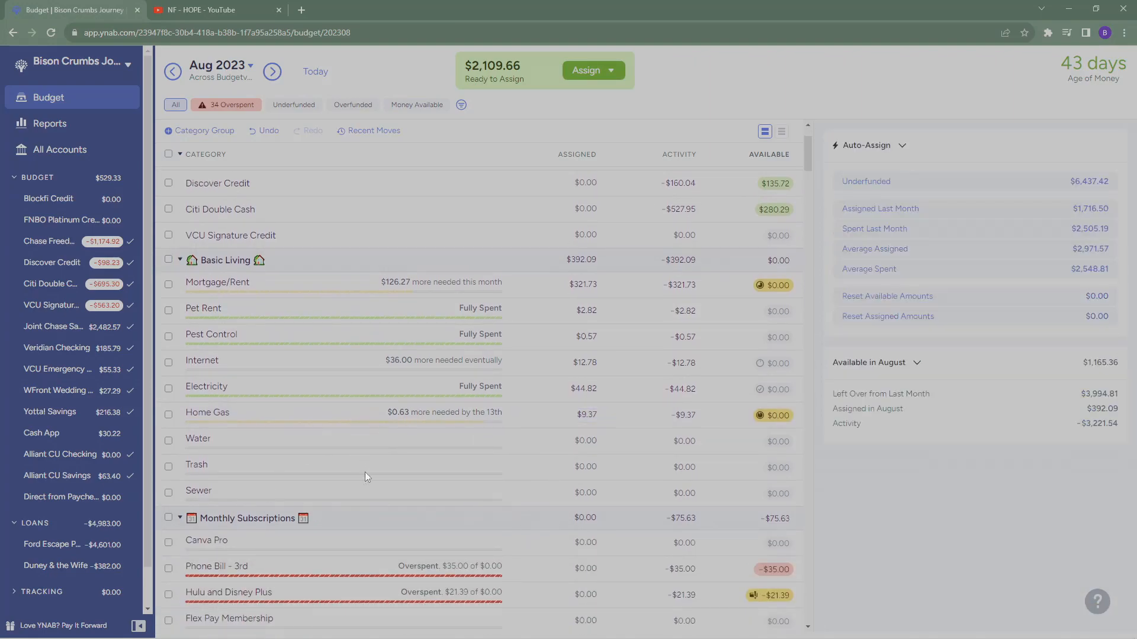
pyautogui.scroll(-2, 360, 507)
pyautogui.click(598, 487)
pyautogui.scroll(-2, 592, 473)
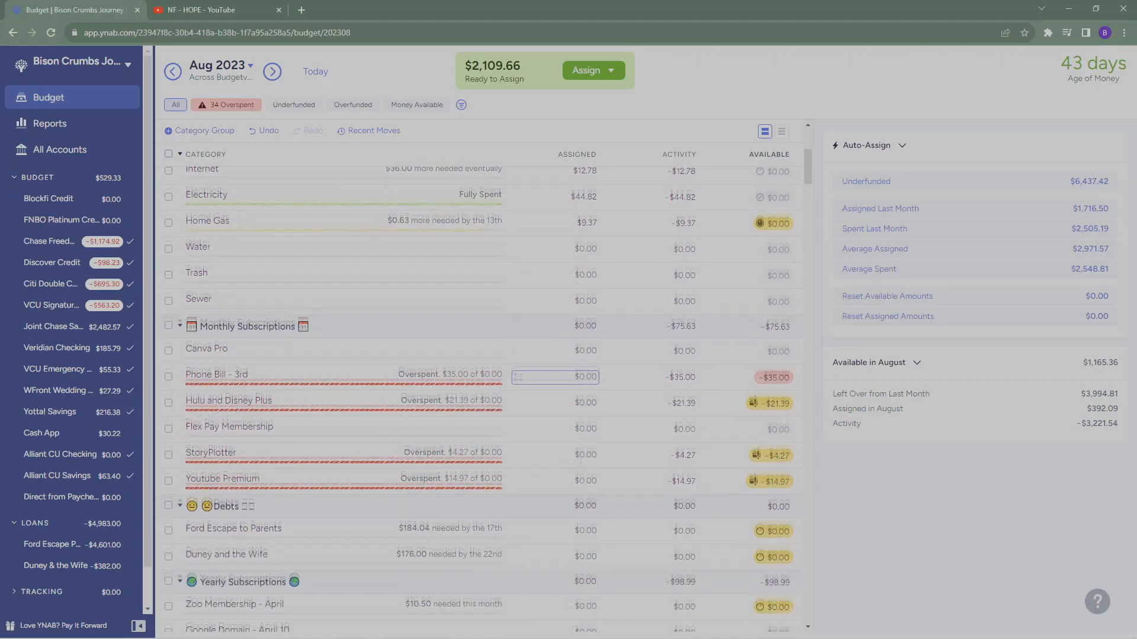
pyautogui.click(562, 372)
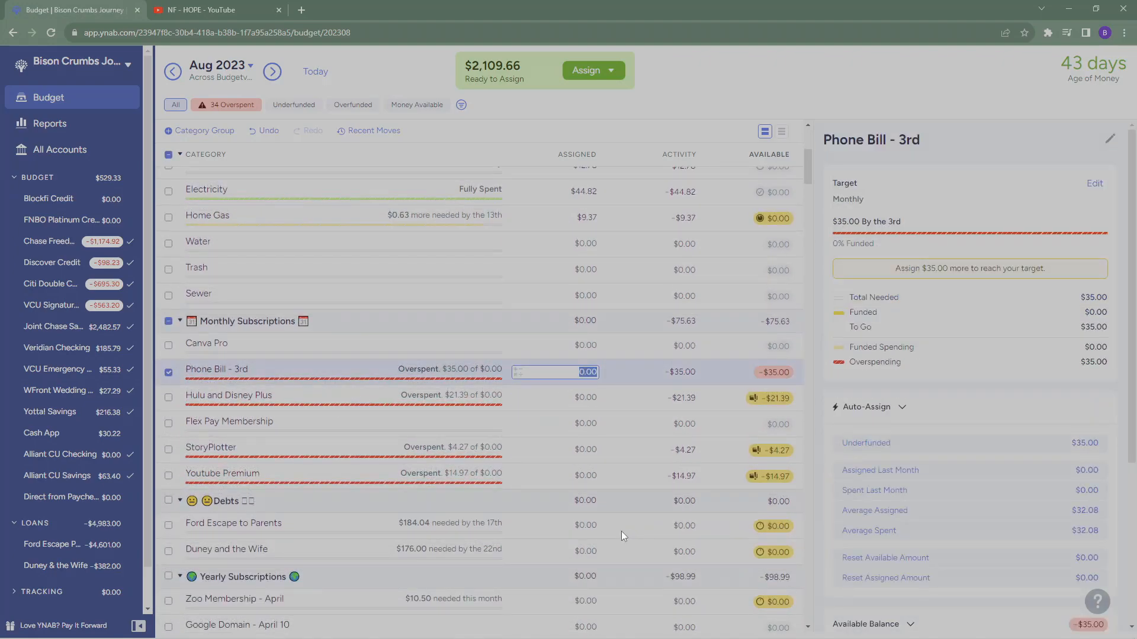
pyautogui.write('35')
pyautogui.press('Return')
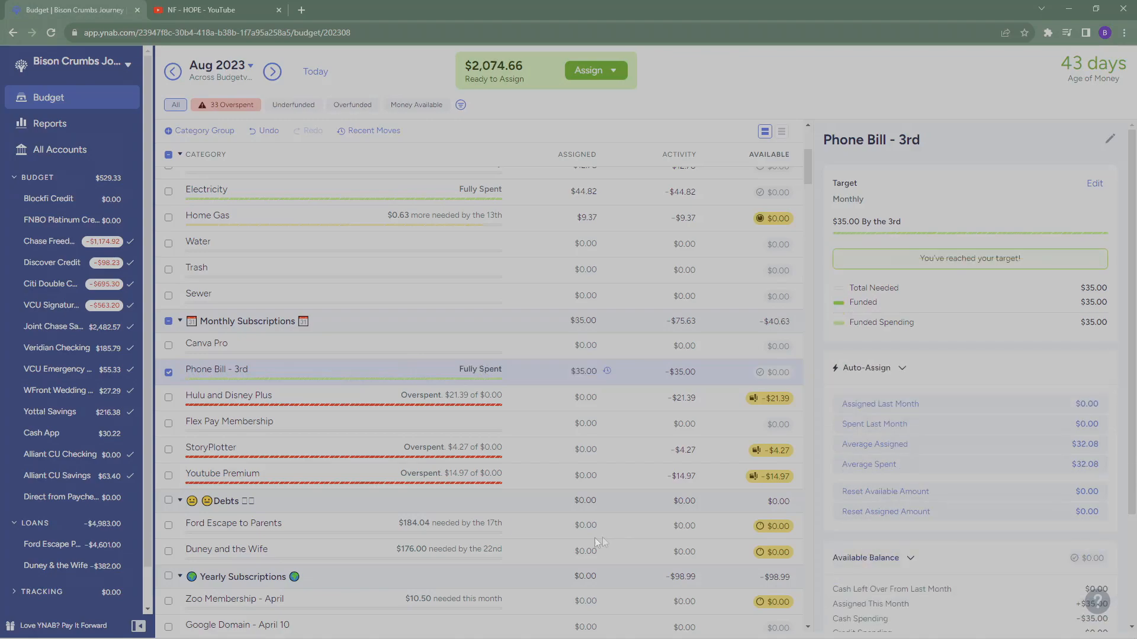
# Assign $21.39 to the Hulu and Disney Plus category in Monthly Subscriptions
pyautogui.click(562, 398)
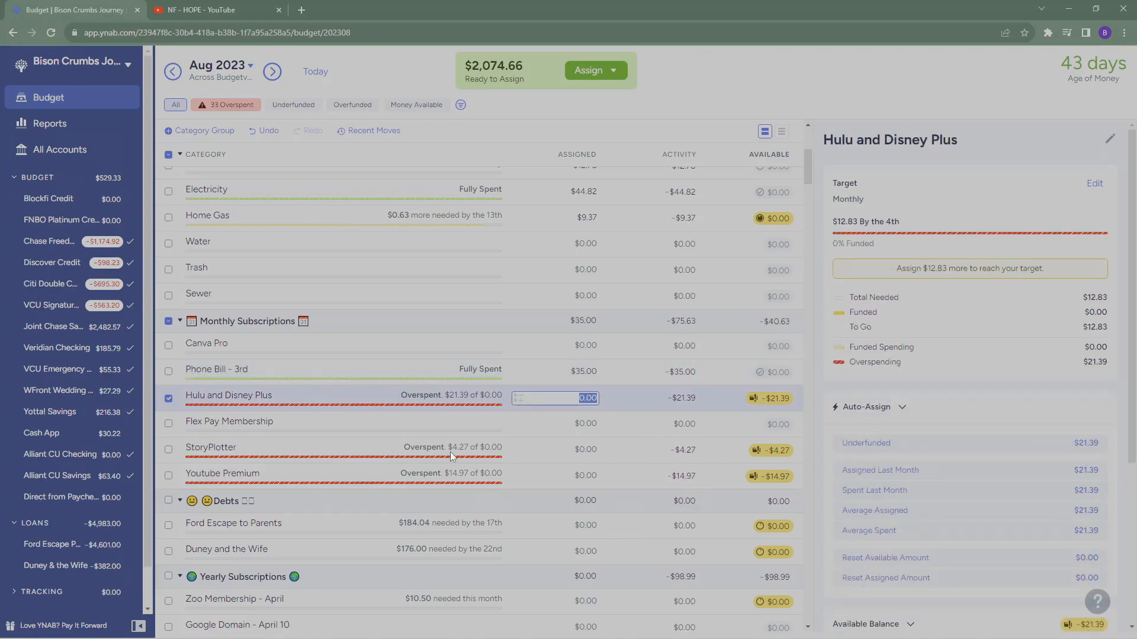
pyautogui.scroll(-2, 450, 453)
pyautogui.write('21.39')
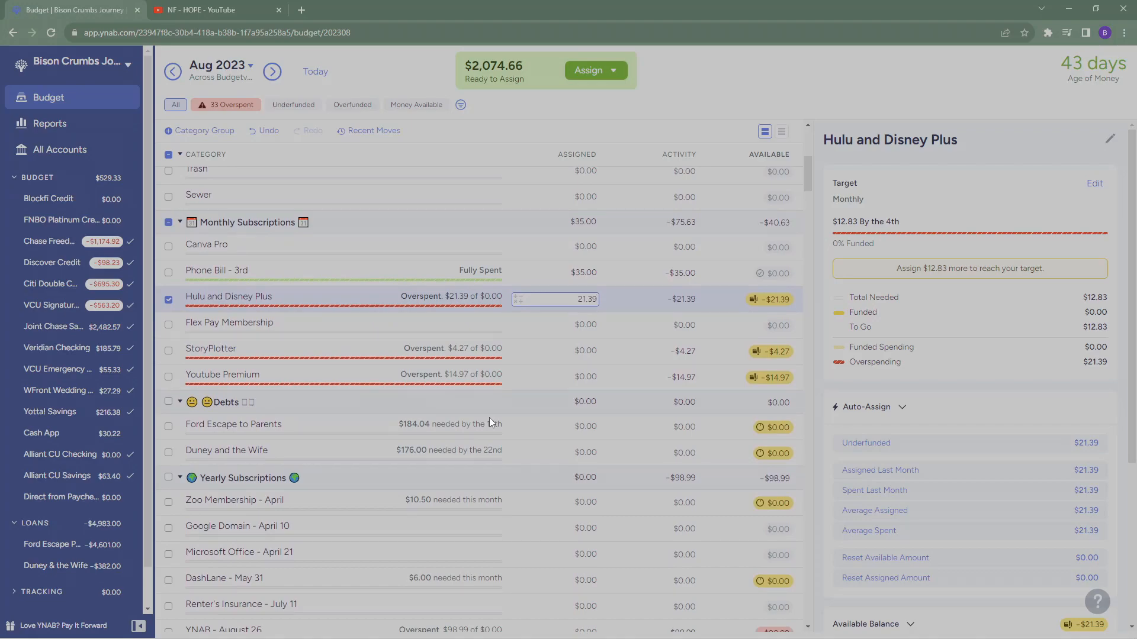
pyautogui.press('Return')
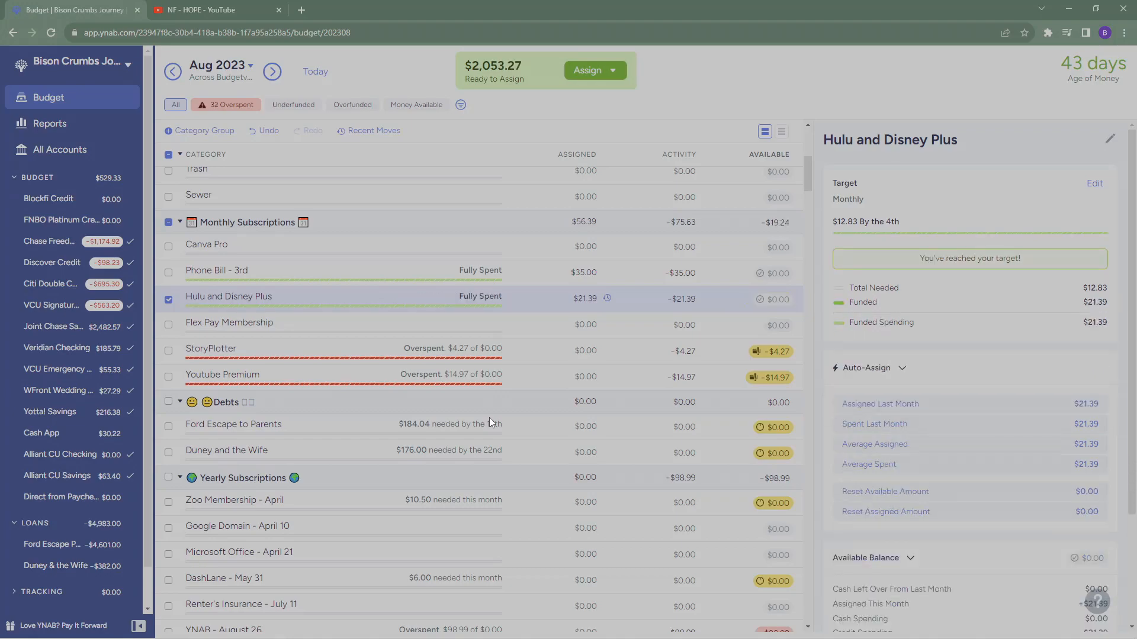
# Place Flex Pay Membership last in Monthly Subscriptions and assign $4.27 to StoryPlotter
pyautogui.click(552, 324)
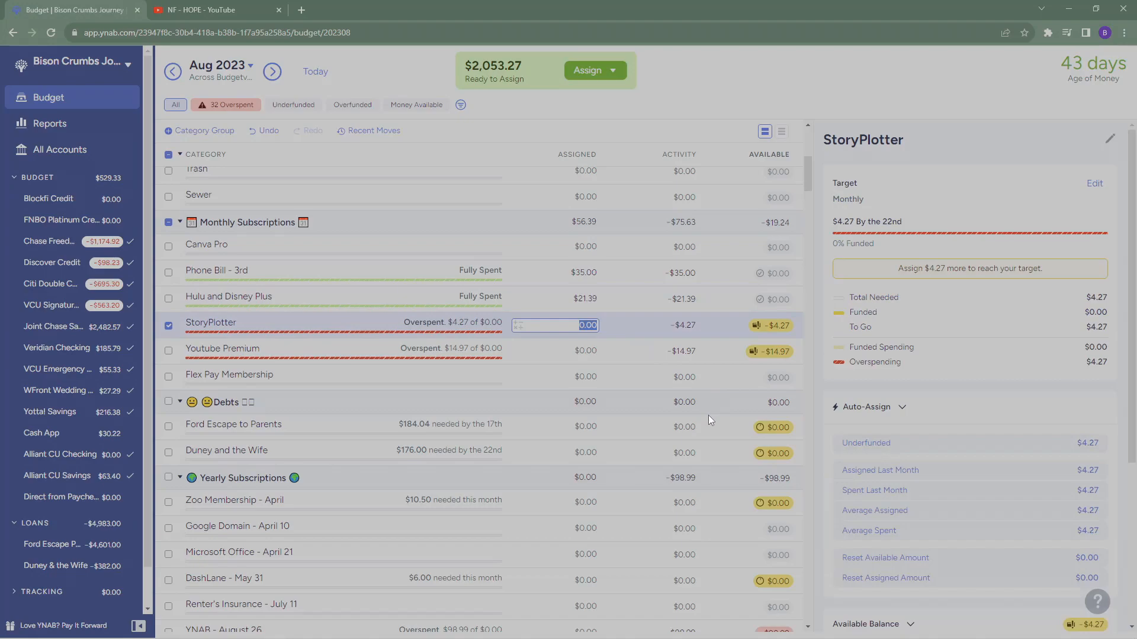
pyautogui.write('4.27')
pyautogui.press('Return')
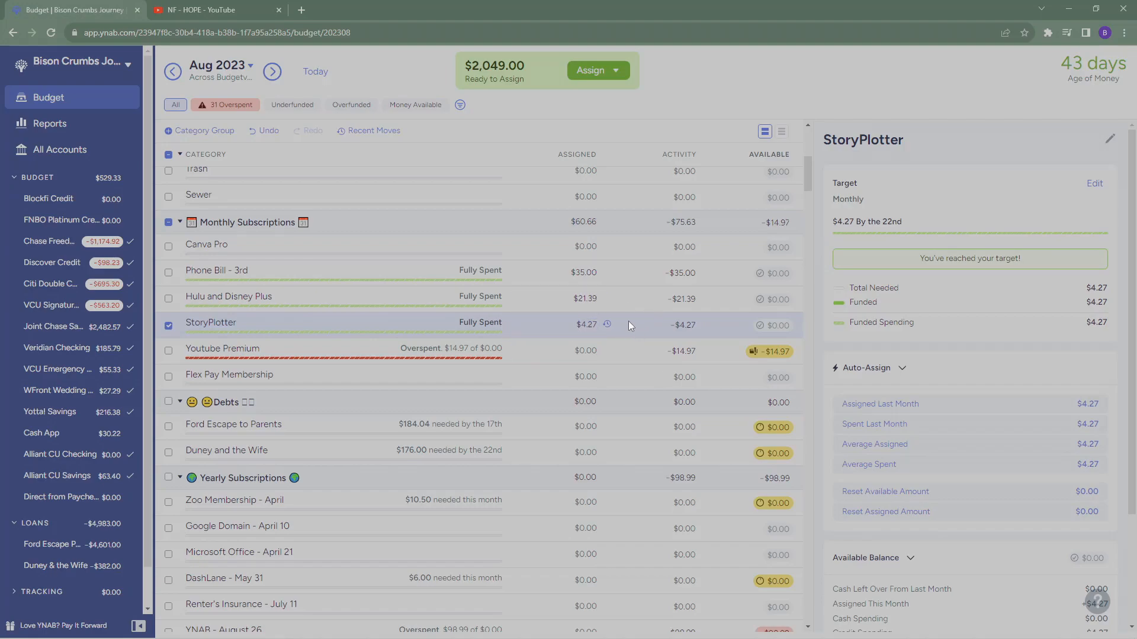
# Assign $14.97 to the Youtube Premium category and clear the category selection
pyautogui.click(557, 351)
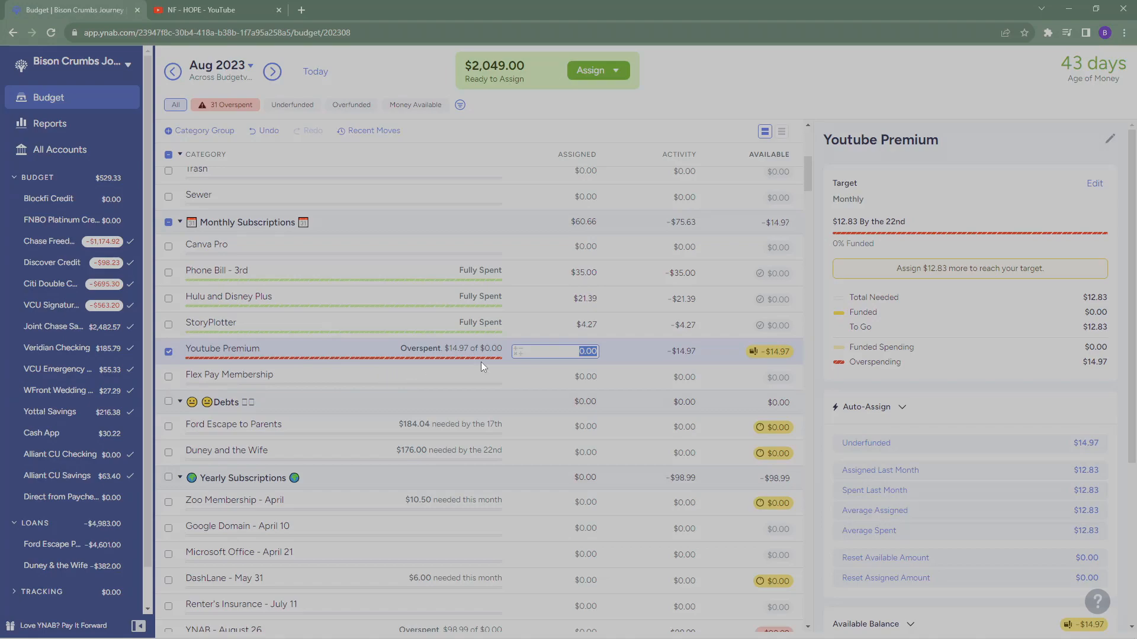
pyautogui.write('14.97')
pyautogui.press('Return')
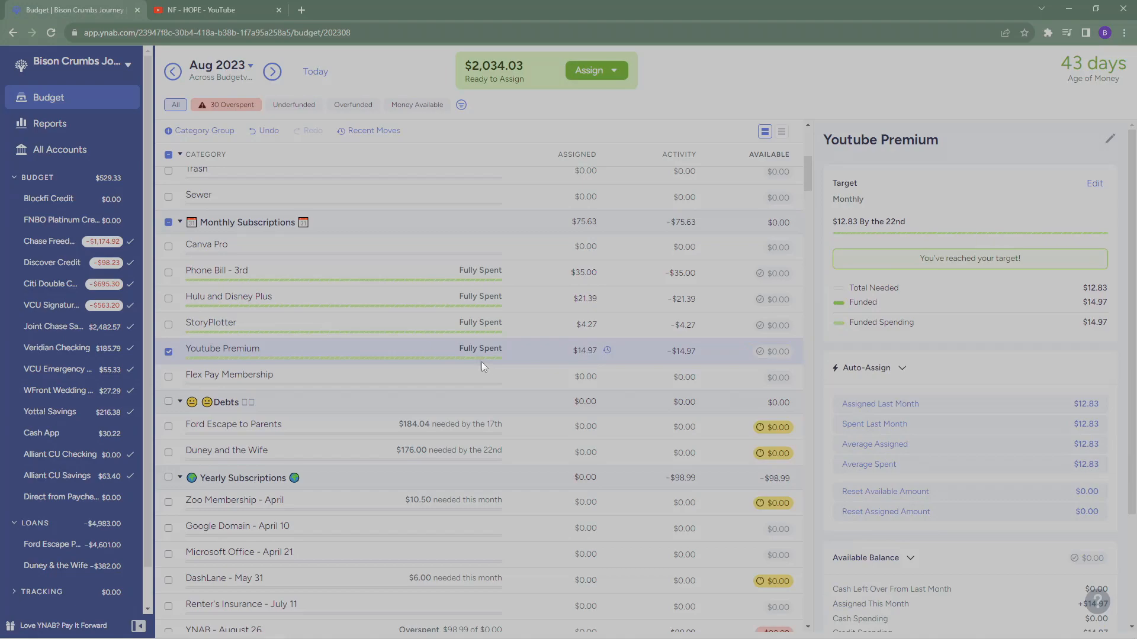
pyautogui.press('Escape')
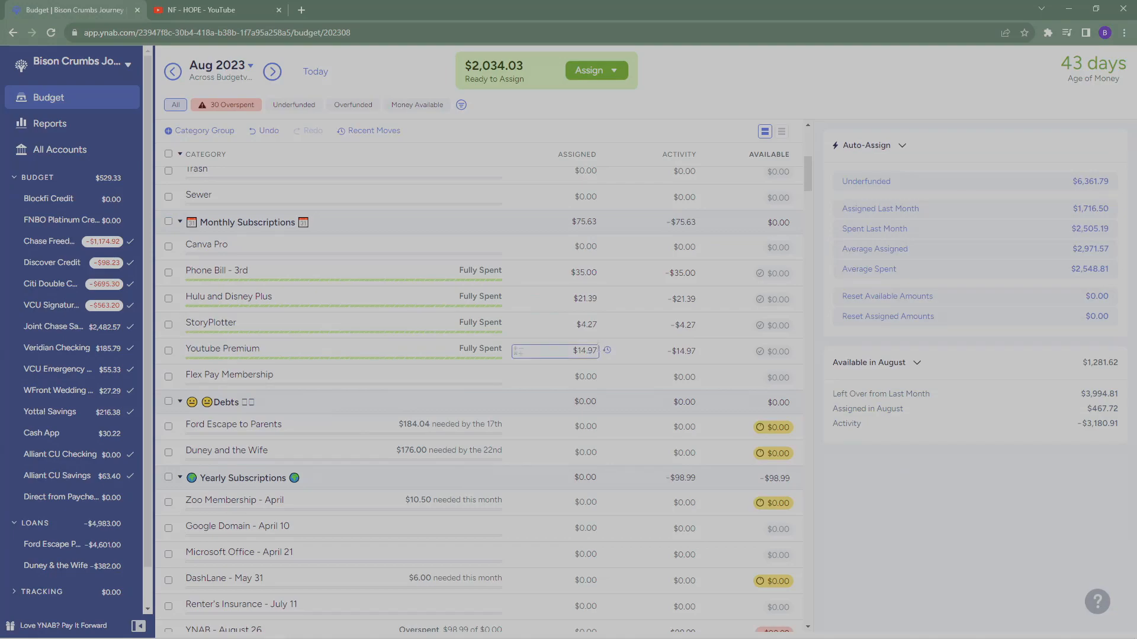
# Review the two loan categories in the Debts group, leaving their assigned amounts alone and both deselected
pyautogui.scroll(-2, 468, 385)
pyautogui.click(595, 337)
pyautogui.click(568, 354)
pyautogui.click(169, 355)
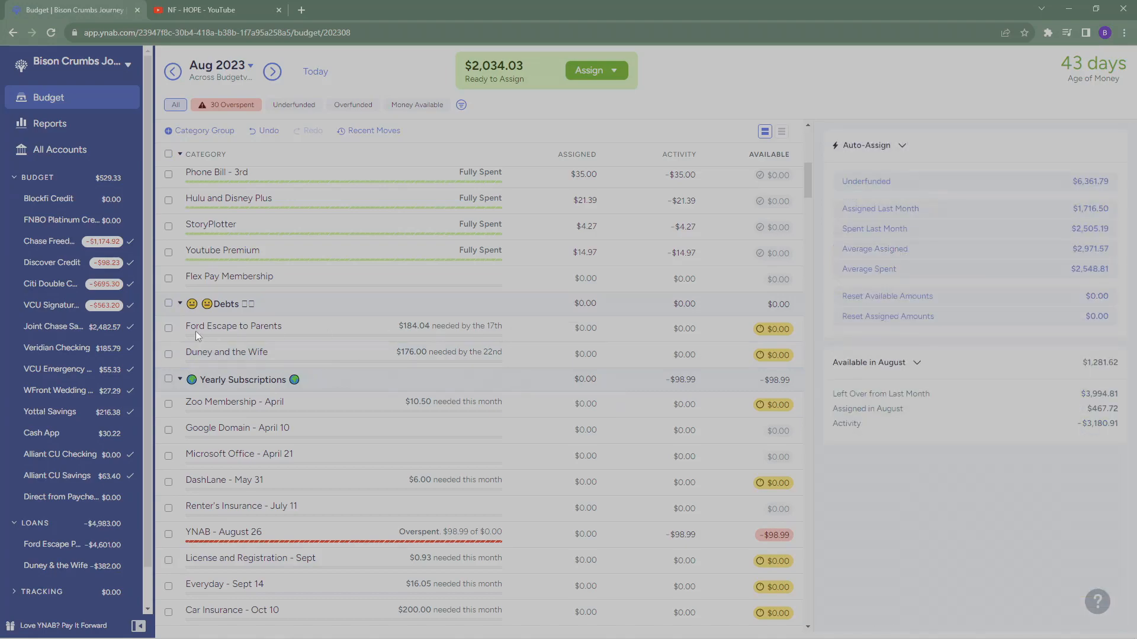
pyautogui.click(171, 329)
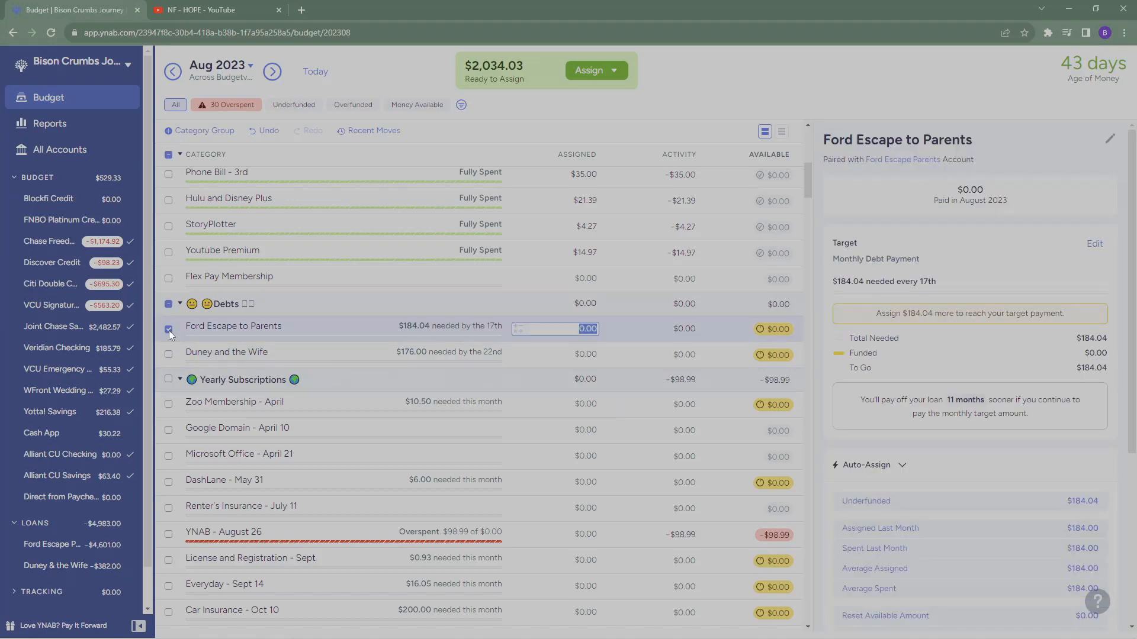
pyautogui.click(169, 329)
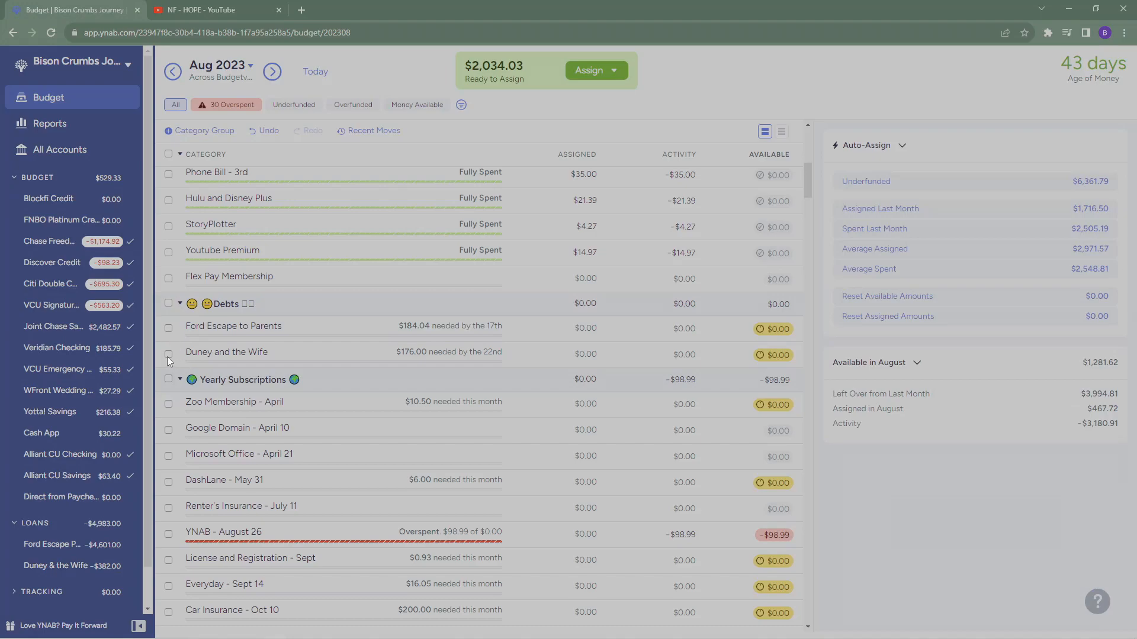
pyautogui.click(168, 355)
pyautogui.click(169, 356)
# Assign $98.99 to the YNAB - August 26 category in Yearly Subscriptions
pyautogui.scroll(-2, 599, 370)
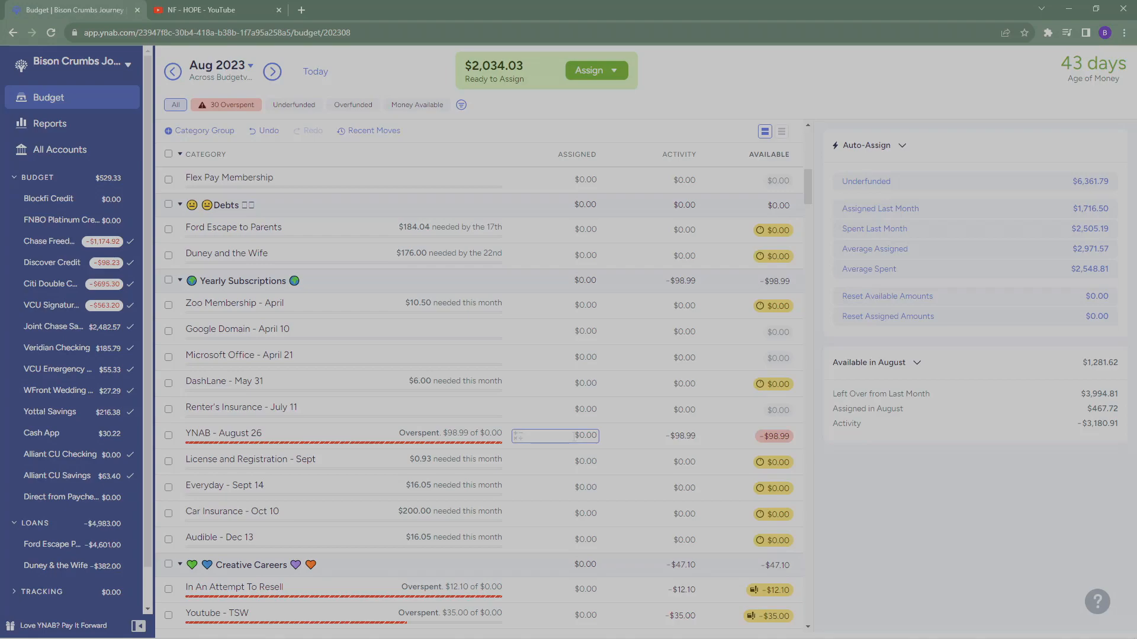
pyautogui.click(574, 436)
pyautogui.write('98')
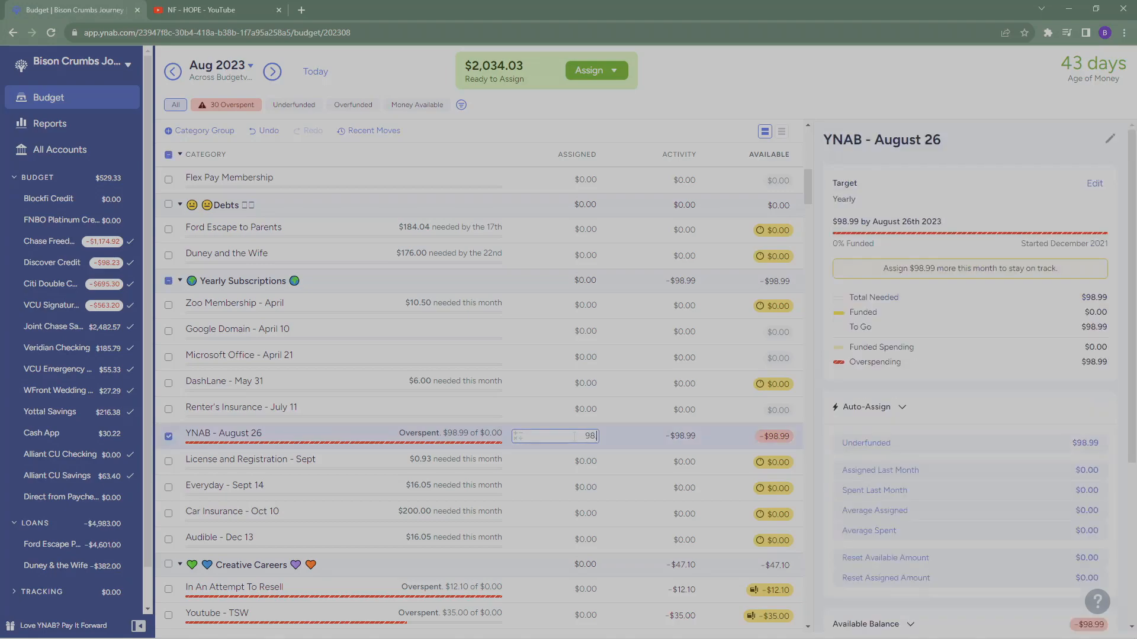
pyautogui.write('.99')
# In Creative Careers, assign $12.10 to In An Attempt To Resell and $35.00 to Youtube - TSW
pyautogui.click(733, 590)
pyautogui.scroll(-3, 659, 502)
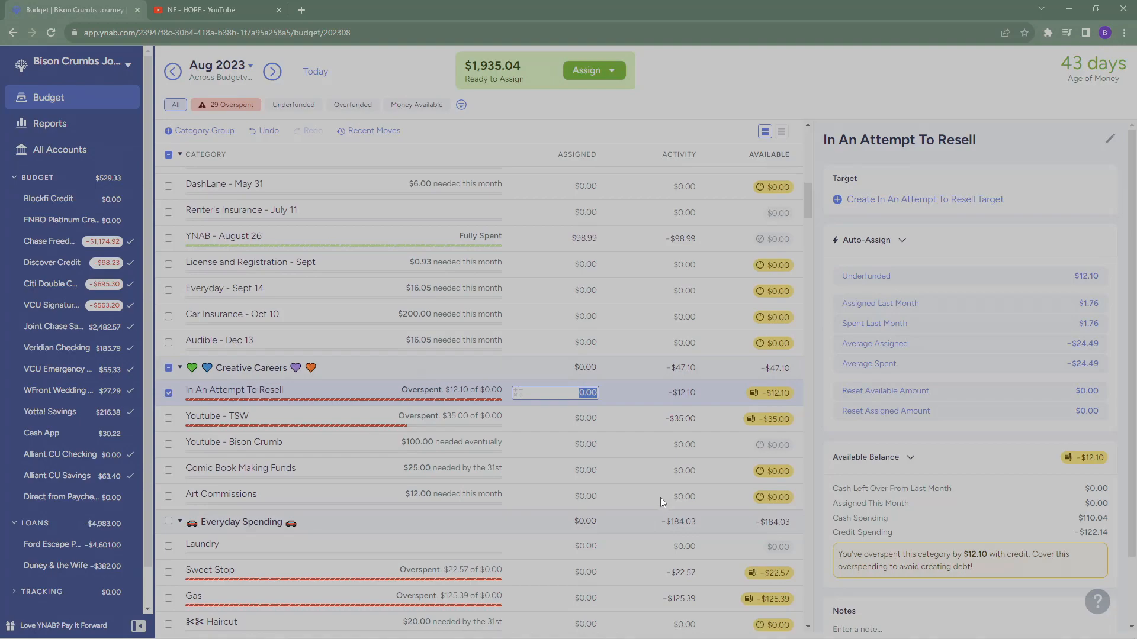
pyautogui.write('12.10')
pyautogui.press('Return')
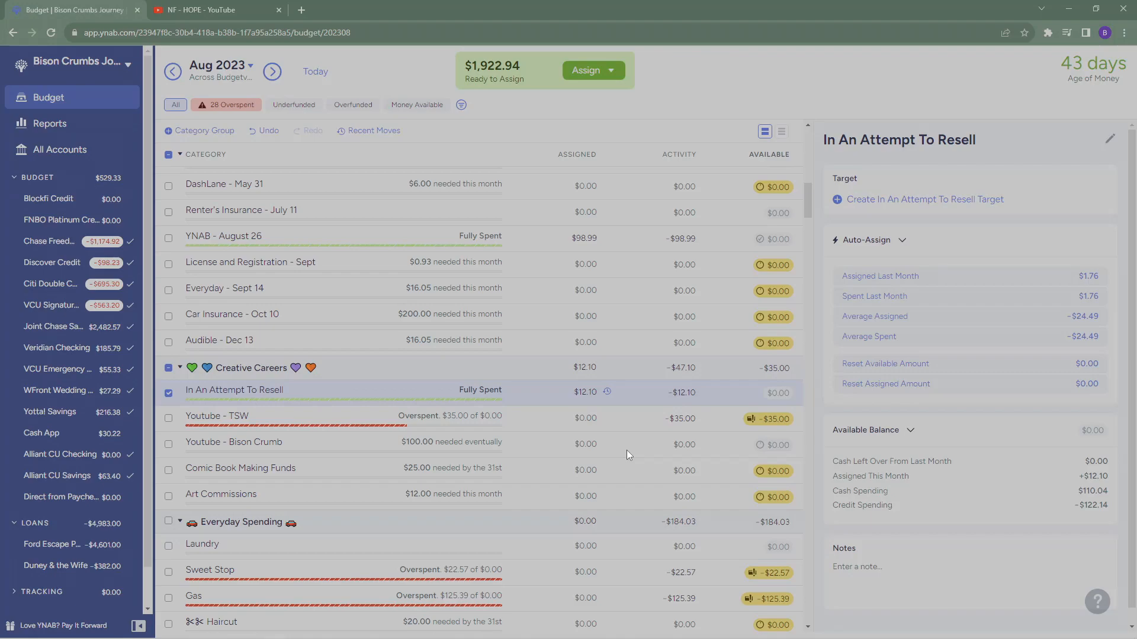
pyautogui.press('Down')
pyautogui.write('35')
pyautogui.press('Return')
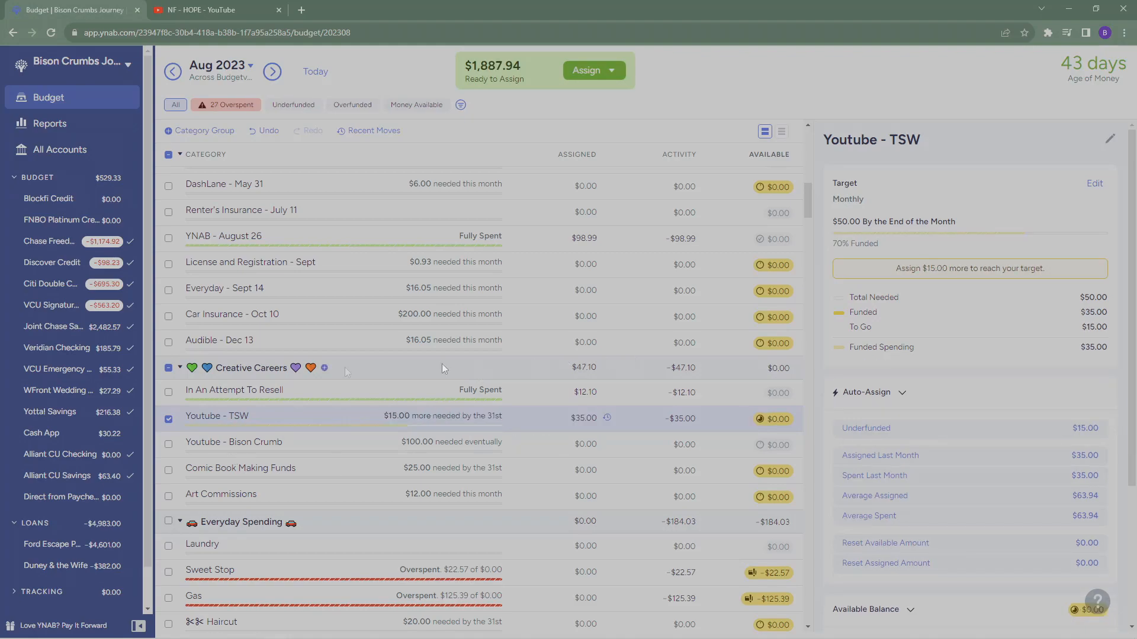
# Deselect Youtube - TSW and move the Laundry category below Haircut in the Everyday Spending group
pyautogui.click(168, 419)
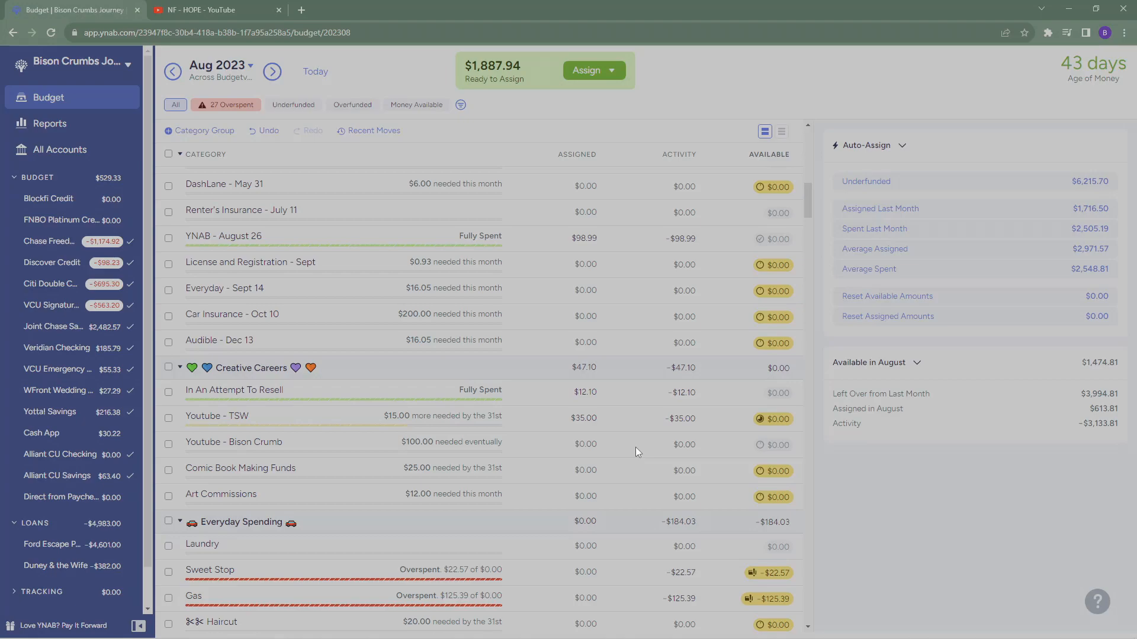
pyautogui.scroll(-2, 635, 447)
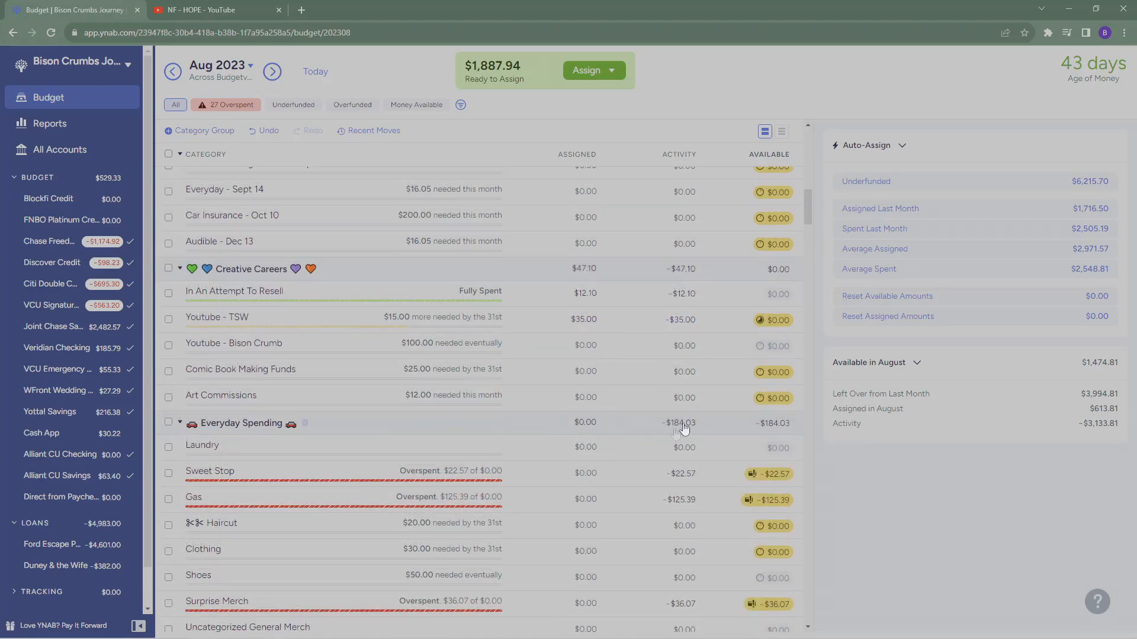
pyautogui.scroll(-3, 609, 431)
pyautogui.scroll(3, 609, 435)
pyautogui.scroll(-2, 516, 336)
pyautogui.scroll(-4, 602, 303)
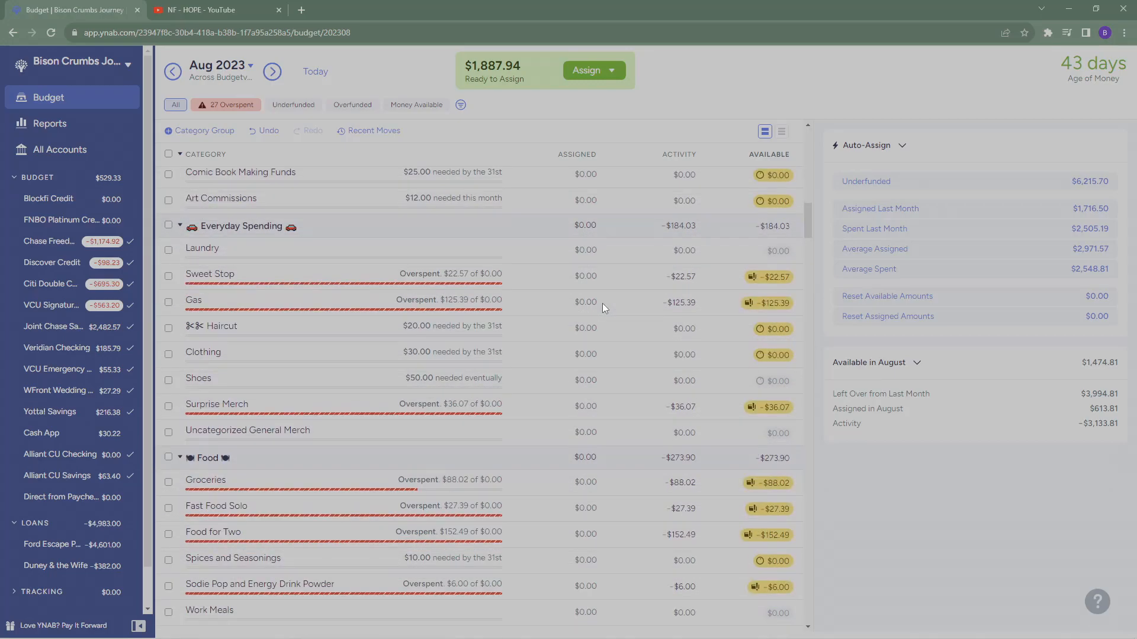
pyautogui.scroll(2, 603, 303)
pyautogui.scroll(-4, 601, 304)
pyautogui.scroll(6, 600, 303)
pyautogui.scroll(-2, 600, 303)
pyautogui.scroll(-2, 599, 304)
pyautogui.scroll(2, 599, 303)
pyautogui.moveTo(291, 244); pyautogui.dragTo(305, 367)
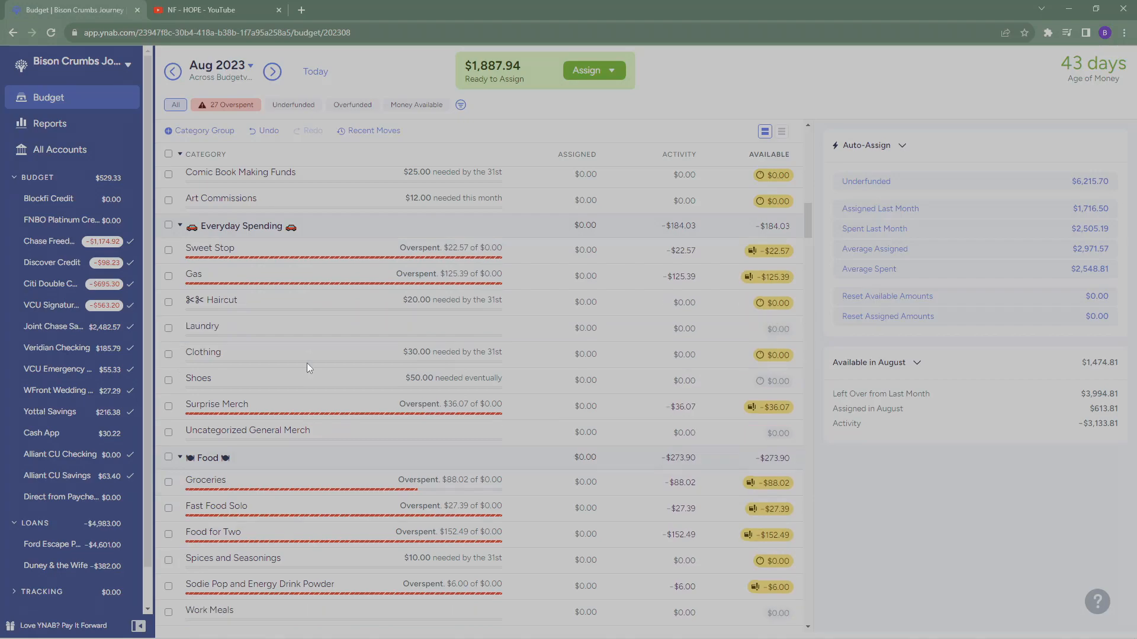
# Move Gas above Sweet Stop in Everyday Spending and assign $125.39 to it
pyautogui.click(577, 277)
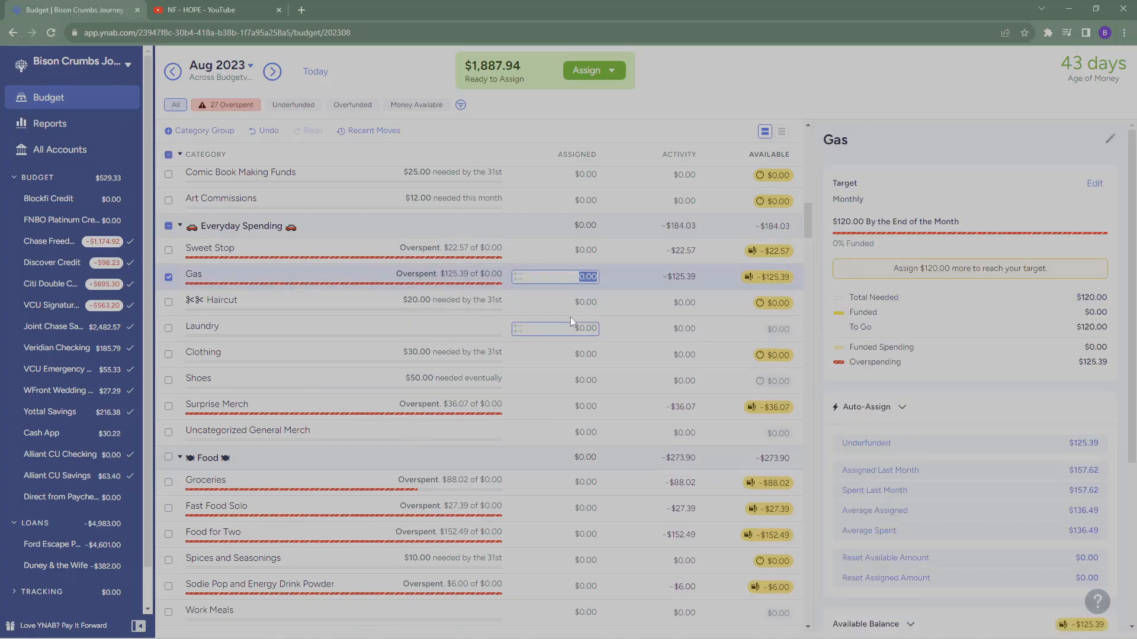
pyautogui.moveTo(244, 276); pyautogui.dragTo(249, 247)
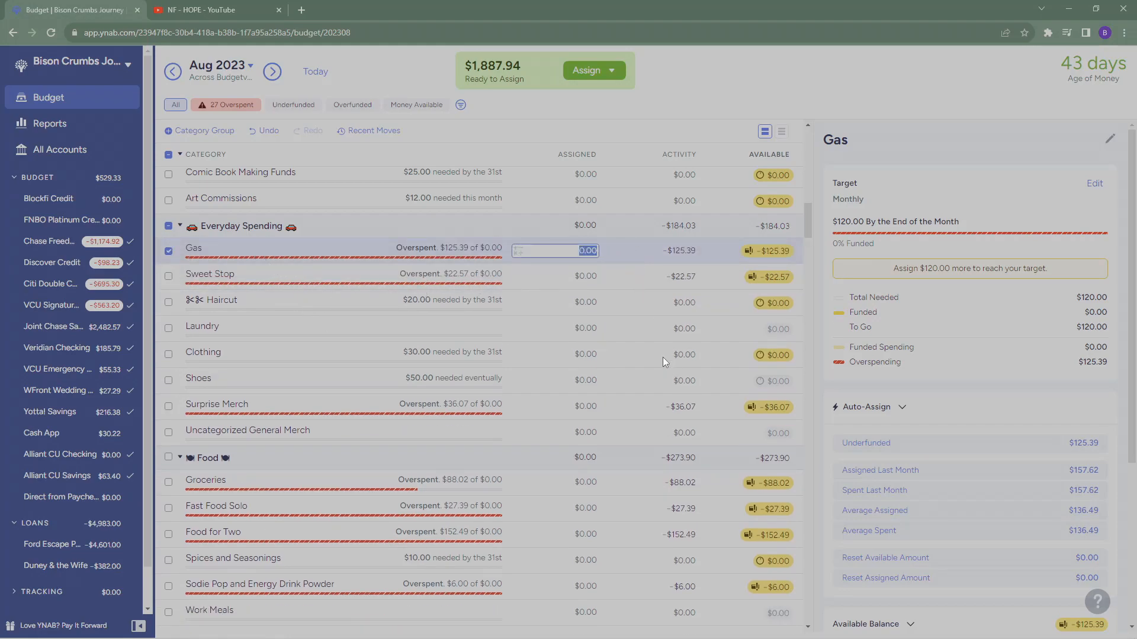
pyautogui.write('125.39')
pyautogui.press('Return')
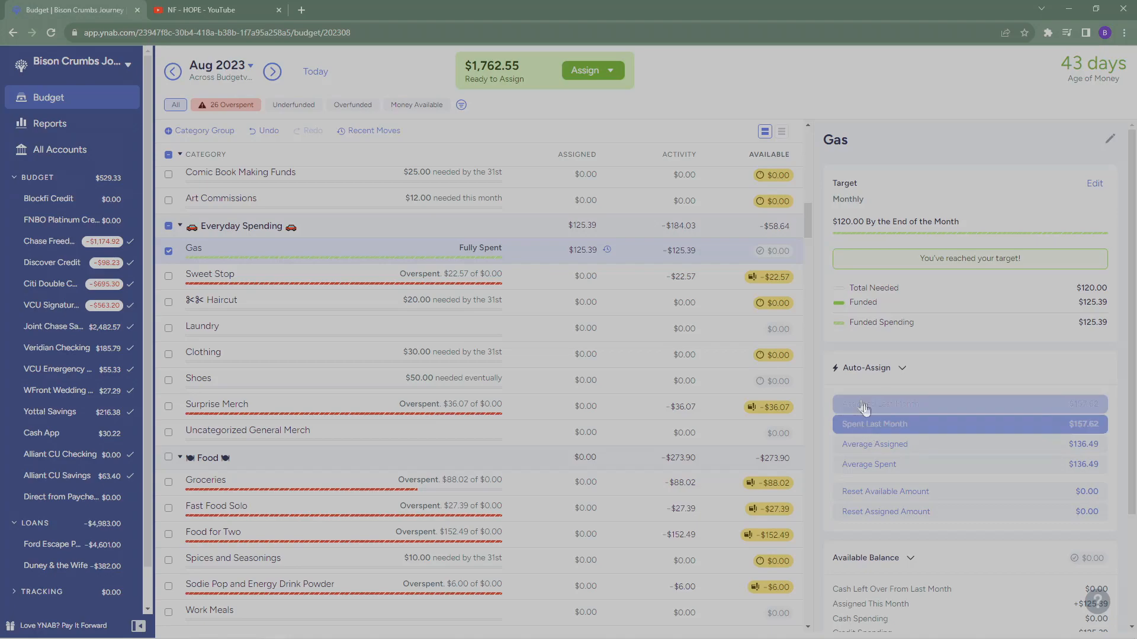
# In Everyday Spending, assign $22.57 to Sweet Stop and $36.07 to Surprise Merch
pyautogui.click(555, 276)
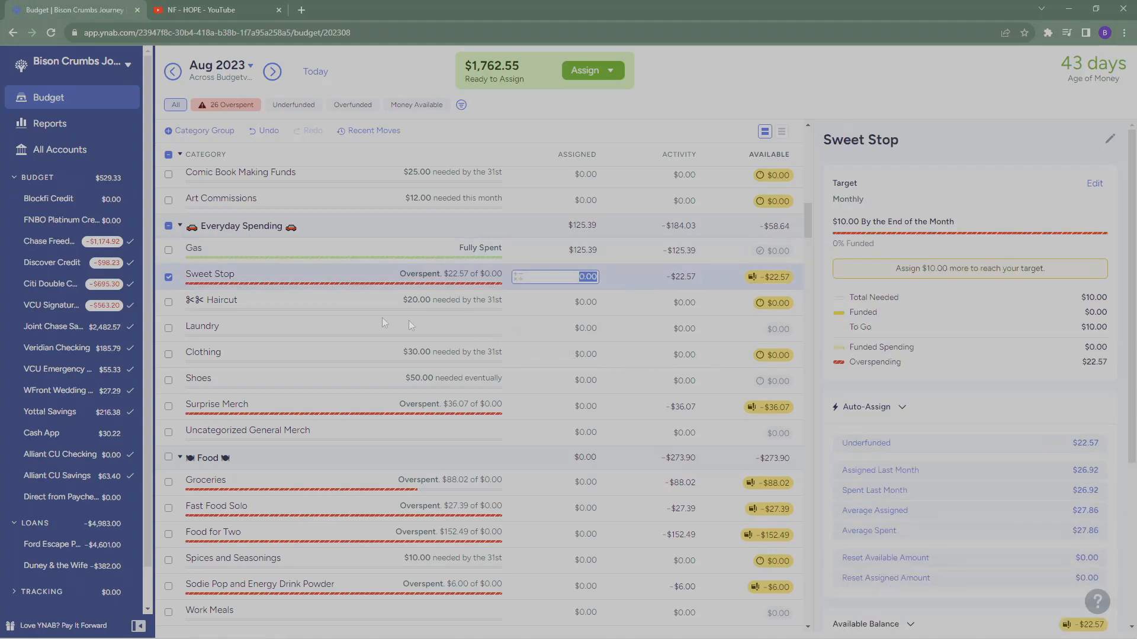
pyautogui.write('22.57')
pyautogui.press('Return')
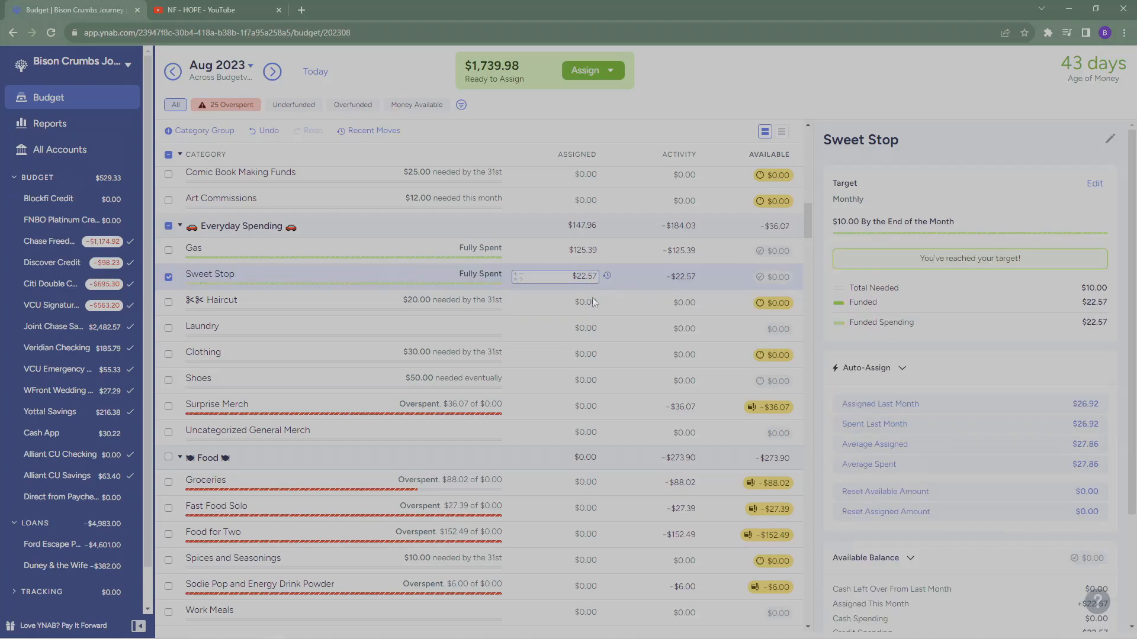
pyautogui.click(584, 404)
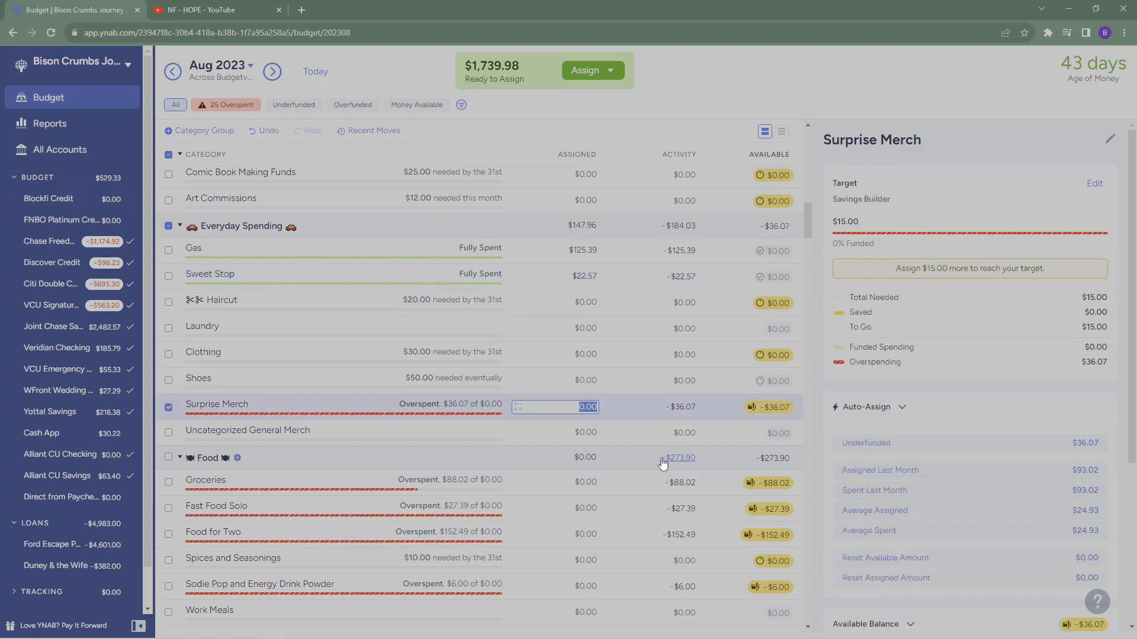
pyautogui.write('36.07')
pyautogui.press('Return')
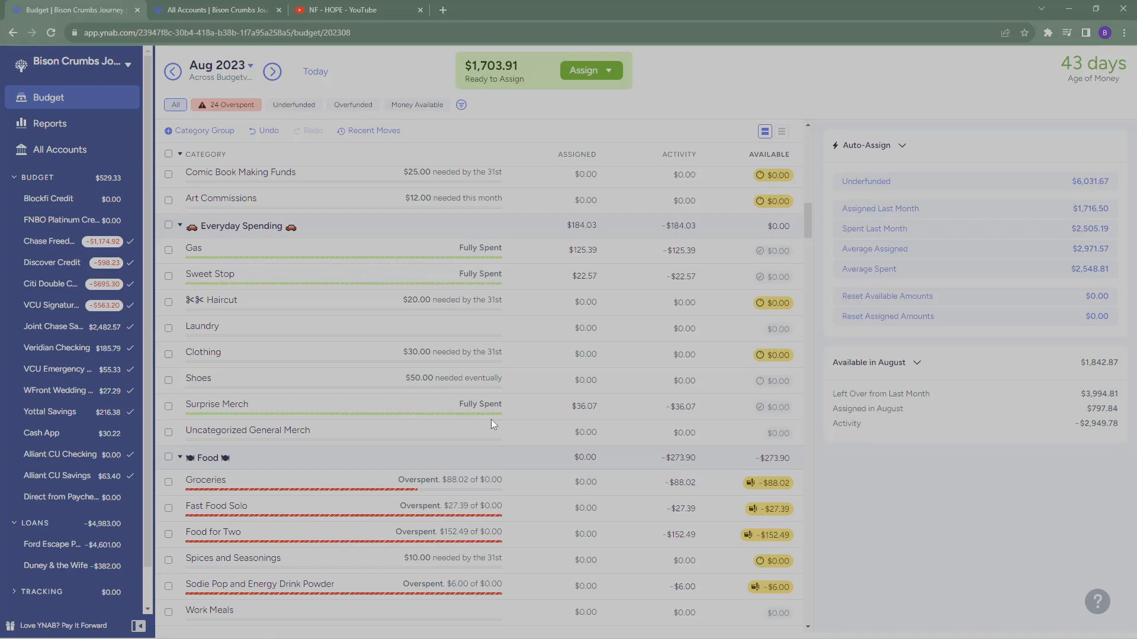
pyautogui.click(578, 406)
# In the Food group, assign $88.02 to Groceries and $27.39 to Fast Food Solo
pyautogui.scroll(-2, 304, 353)
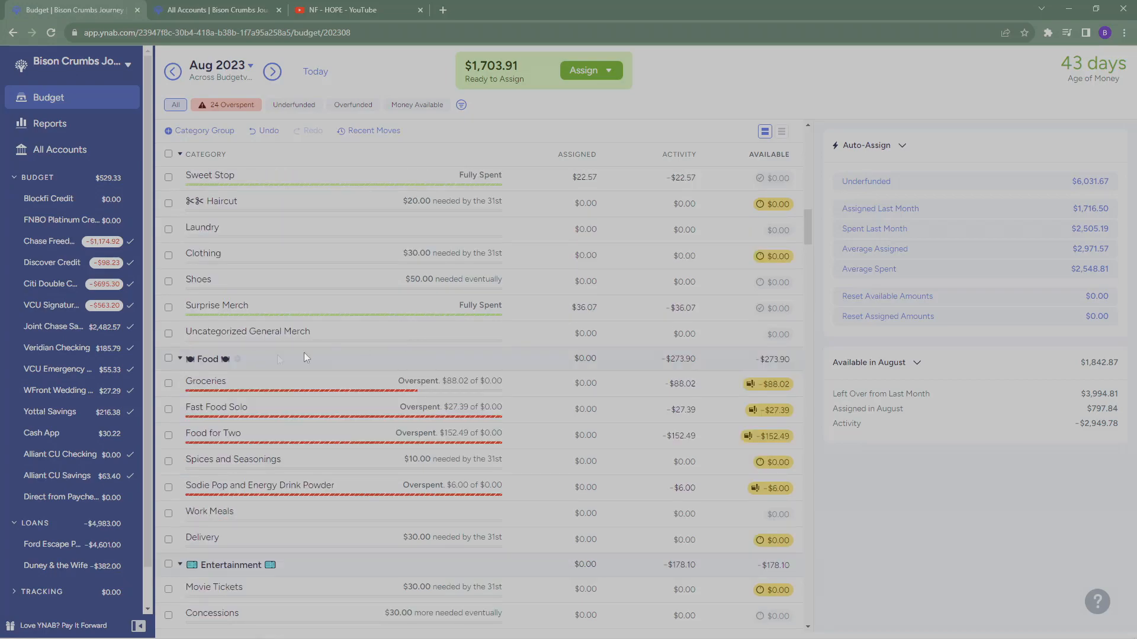
pyautogui.scroll(-2, 420, 379)
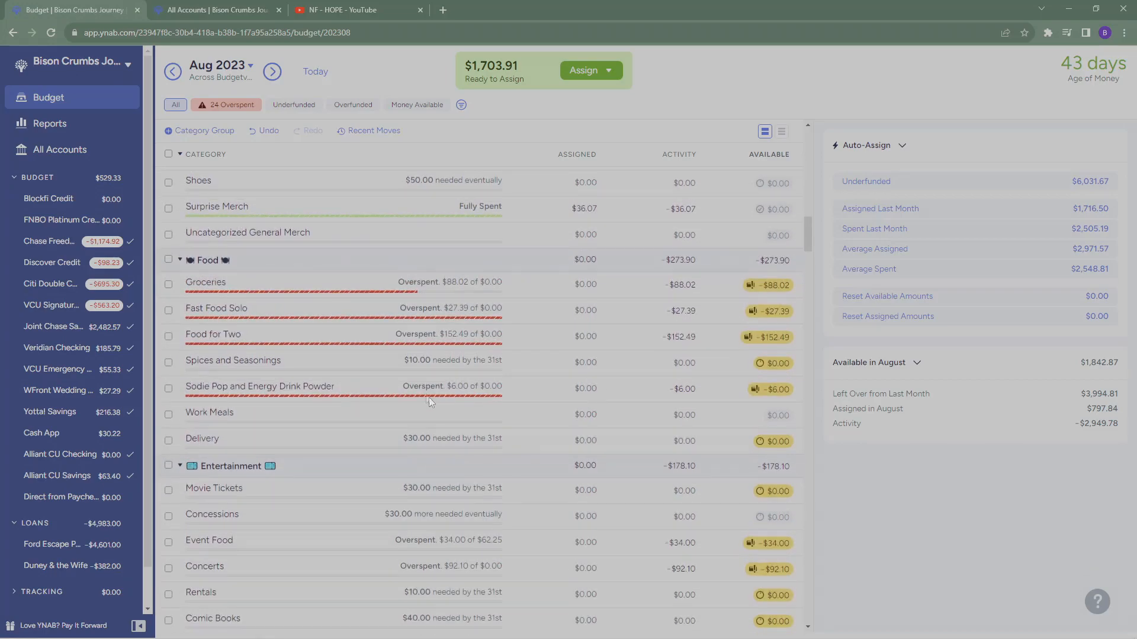
pyautogui.click(556, 285)
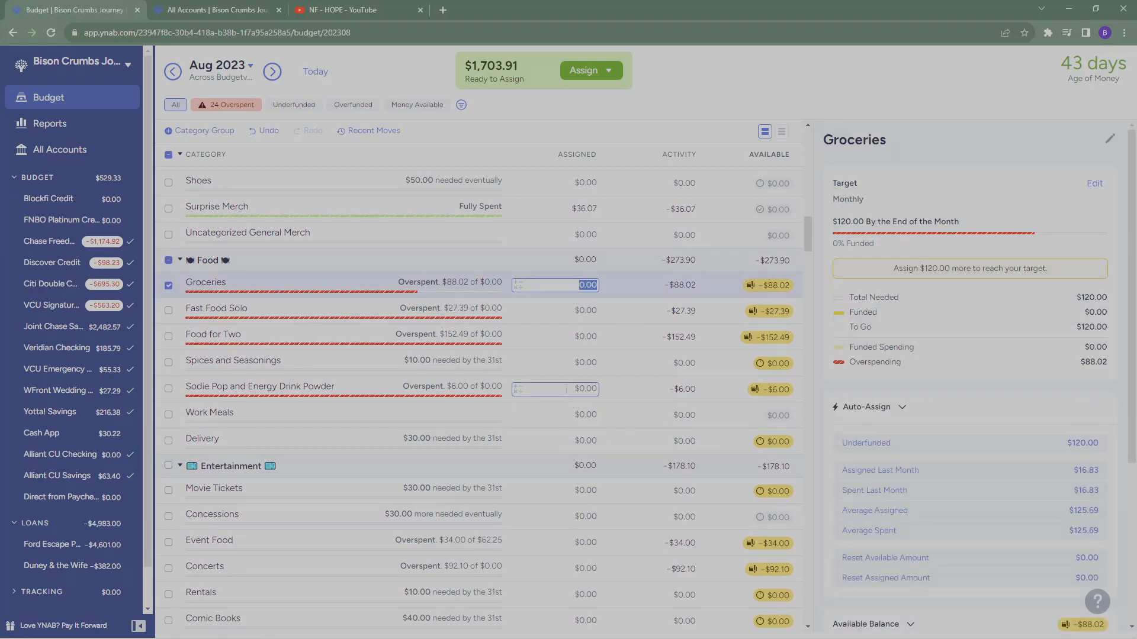
pyautogui.write('88.02')
pyautogui.press('Return')
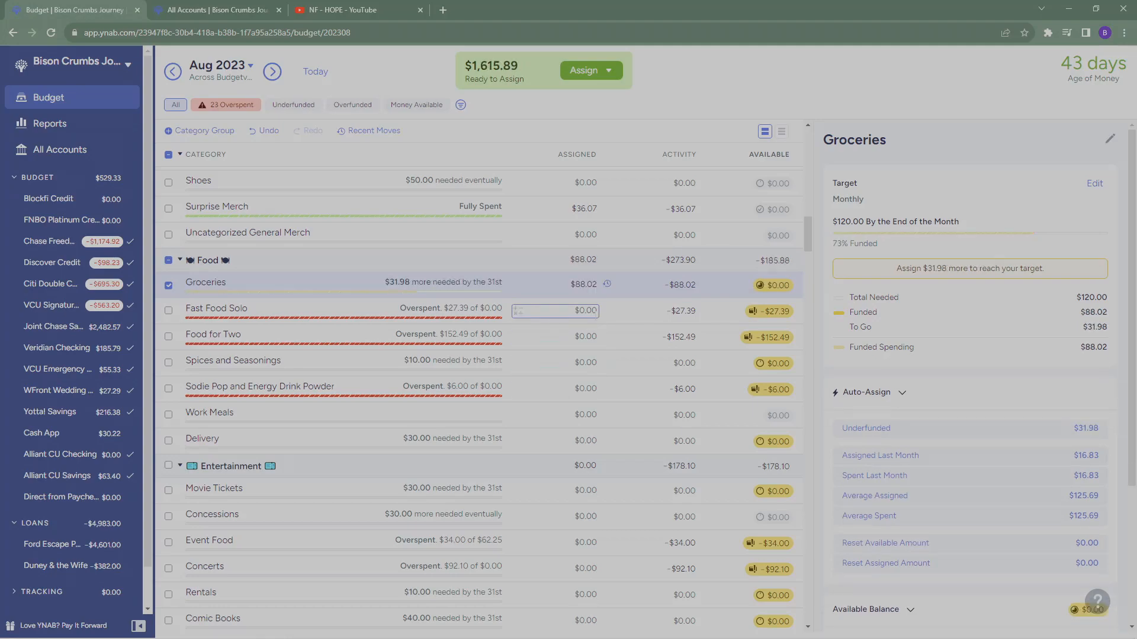
pyautogui.write('27')
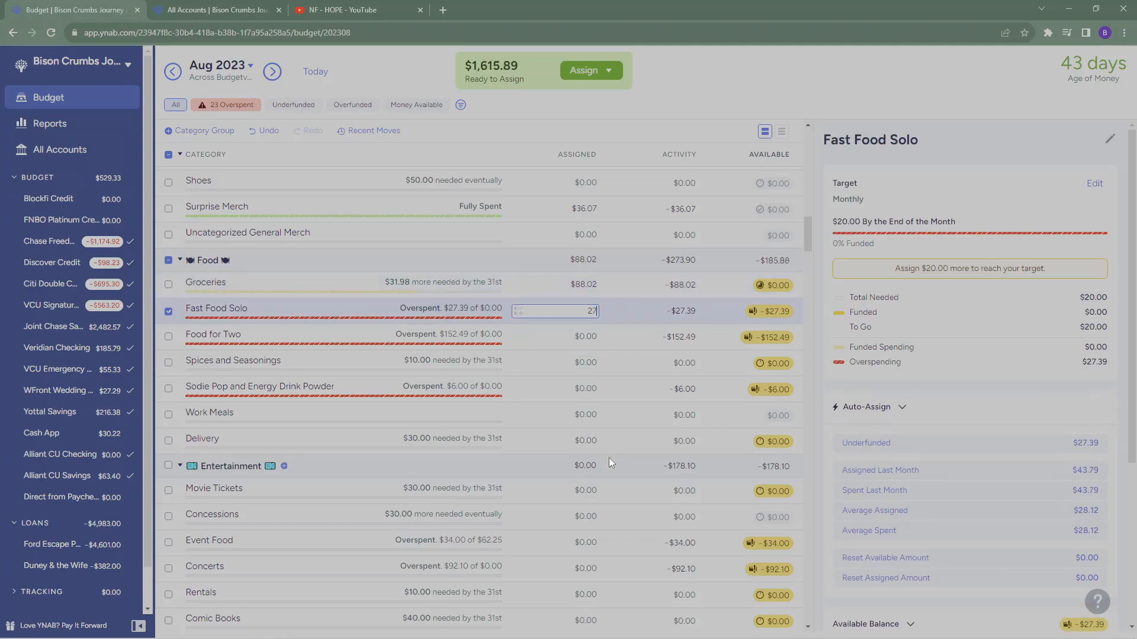
pyautogui.write('.39')
pyautogui.press('Return')
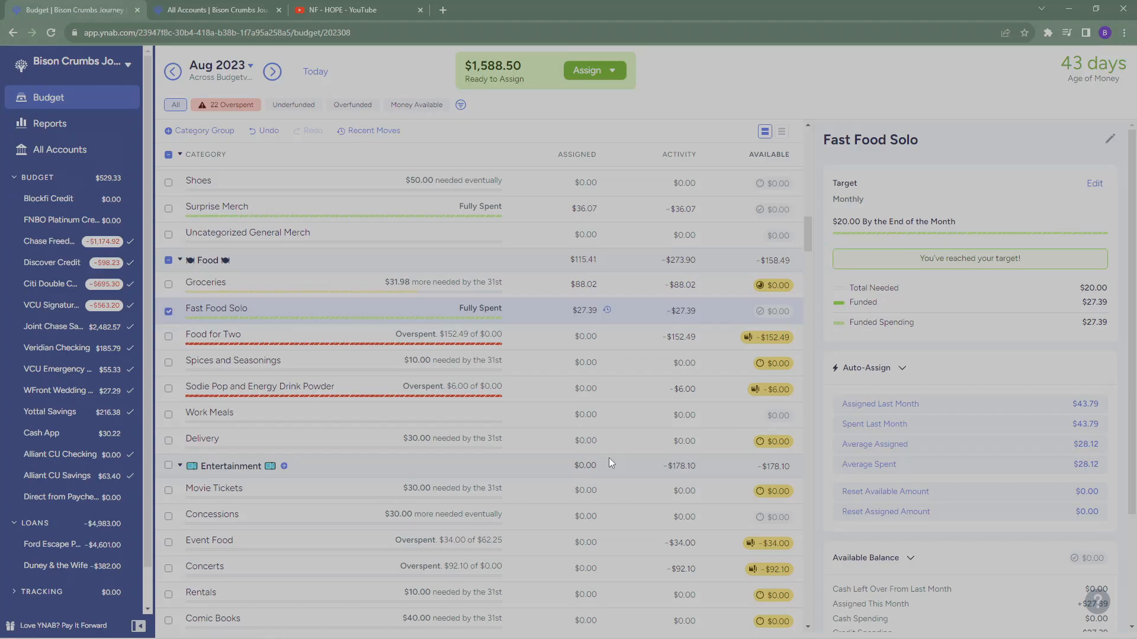
pyautogui.click(580, 313)
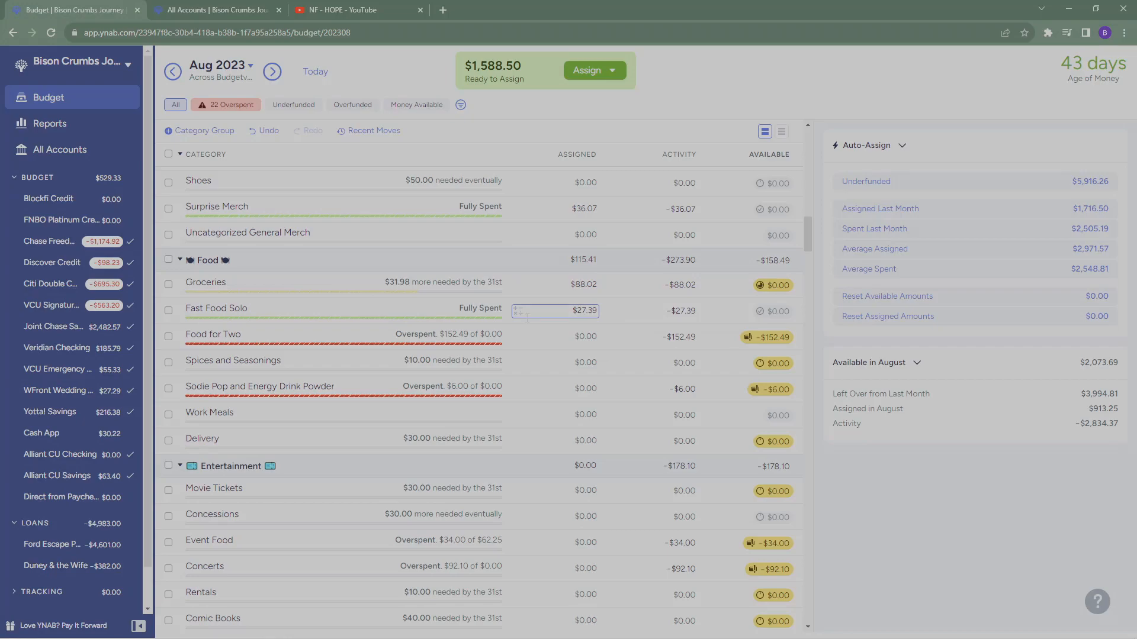
# Assign $152.49 to Food for Two and $6.00 to Sodie Pop and Energy Drink Powder
pyautogui.press('Return')
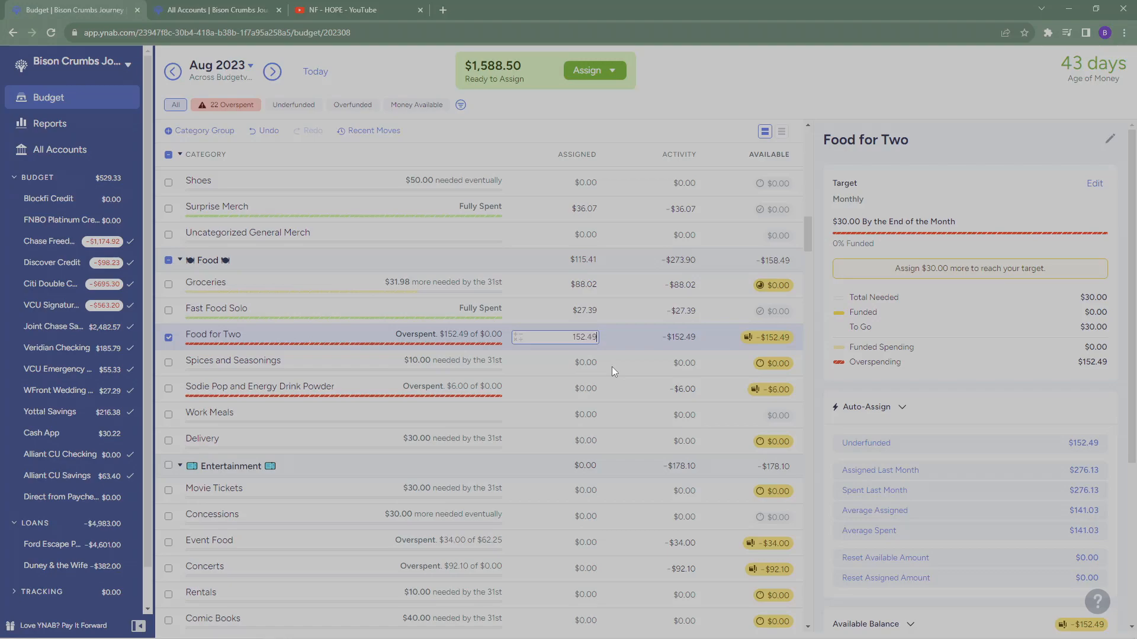
pyautogui.press('Return')
pyautogui.click(579, 388)
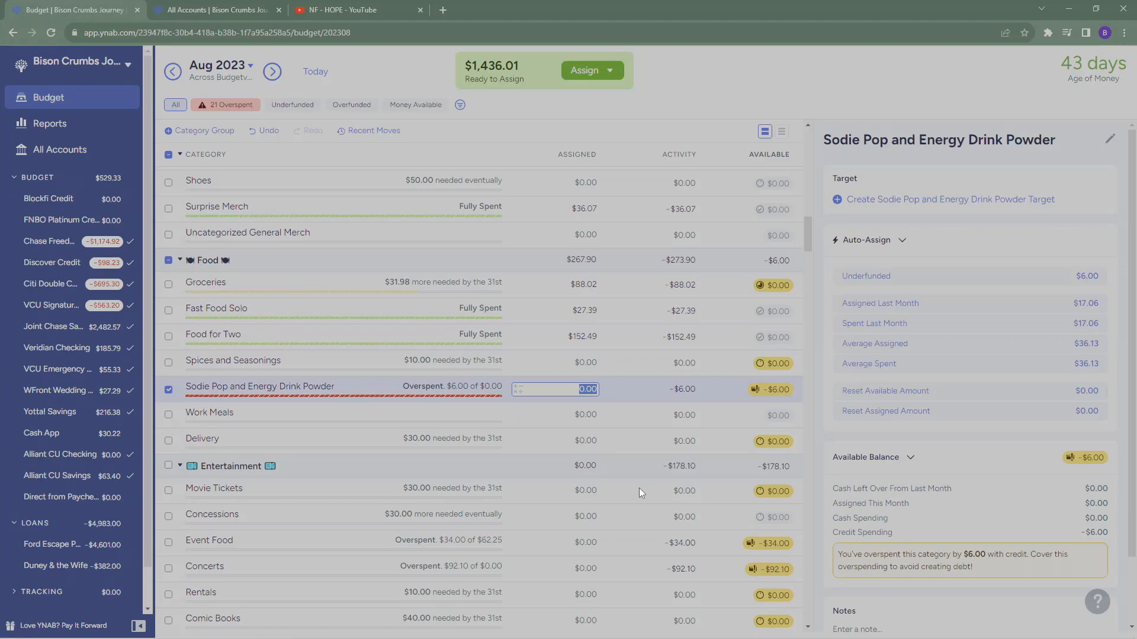
pyautogui.write('6')
pyautogui.press('Return')
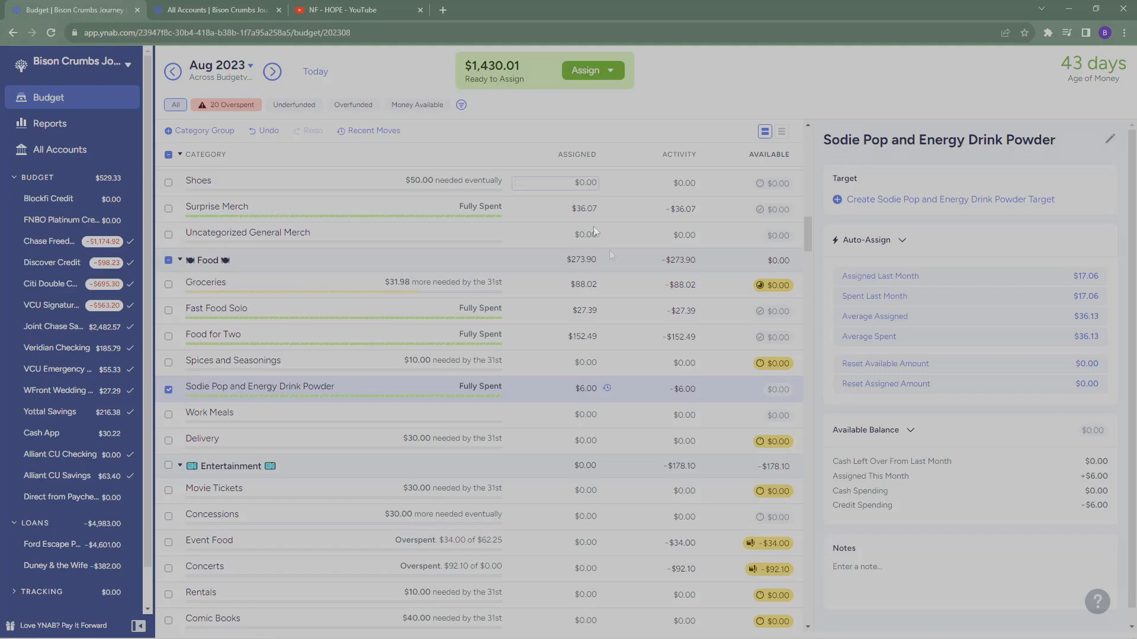
# In the Entertainment group, assign $34.00 to Event Food and $92.10 to Concerts, leaving both deselected
pyautogui.scroll(-3, 667, 382)
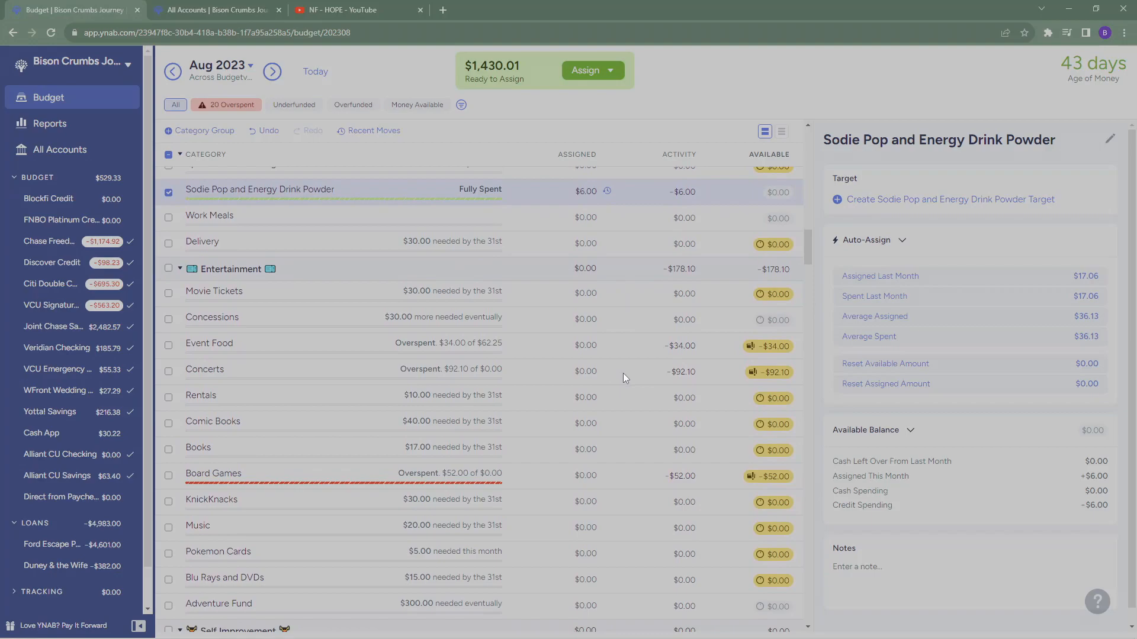
pyautogui.scroll(-2, 623, 373)
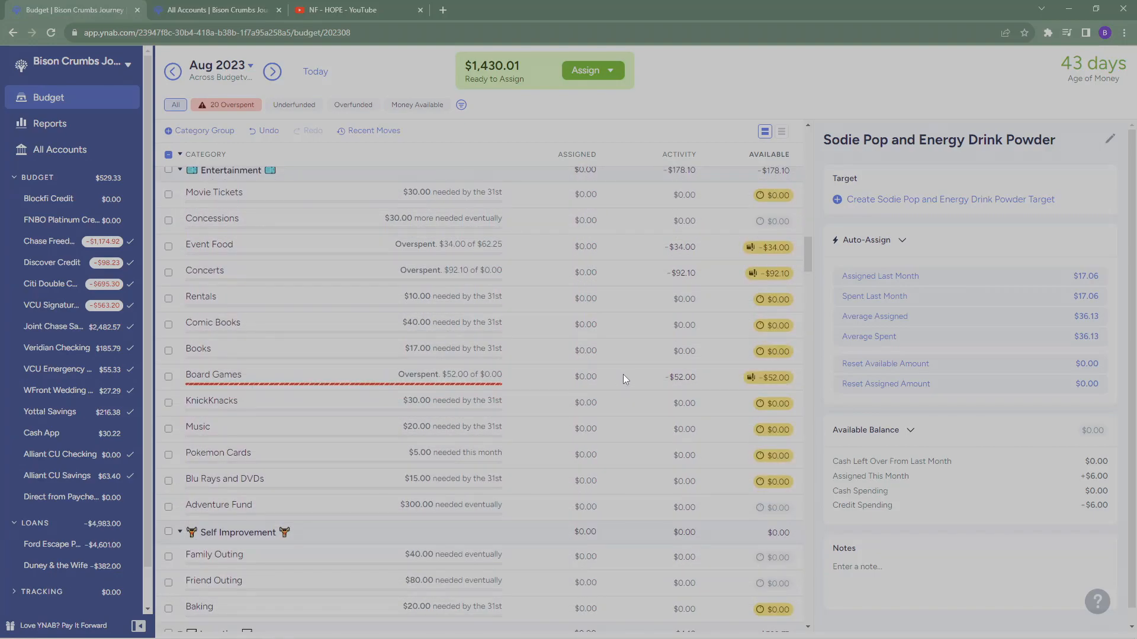
pyautogui.click(570, 247)
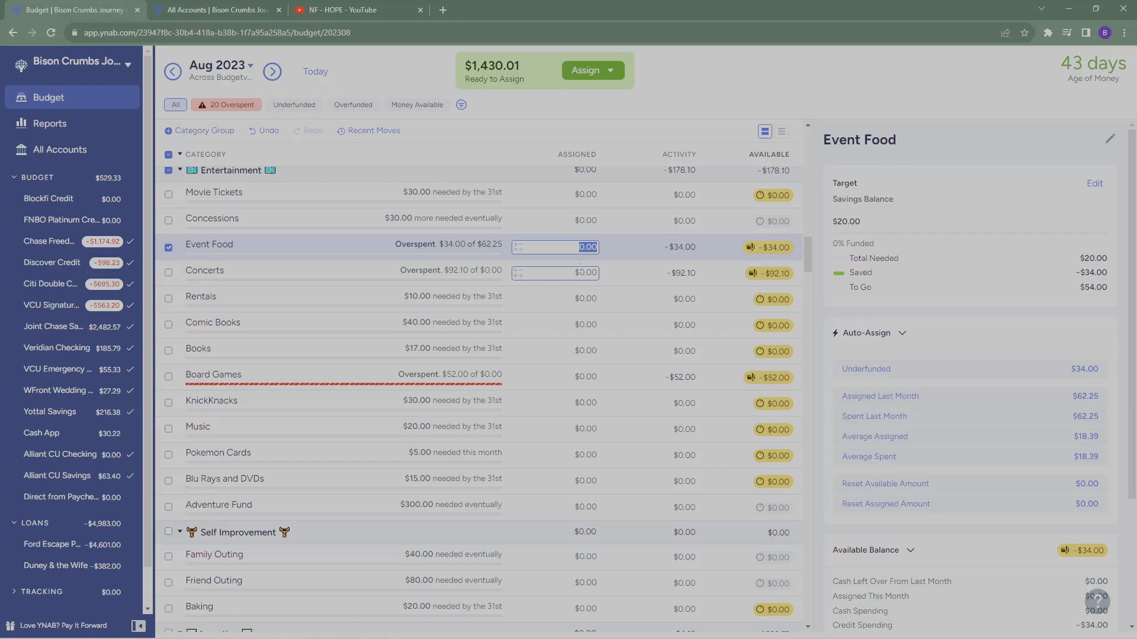
pyautogui.write('34')
pyautogui.press('Return')
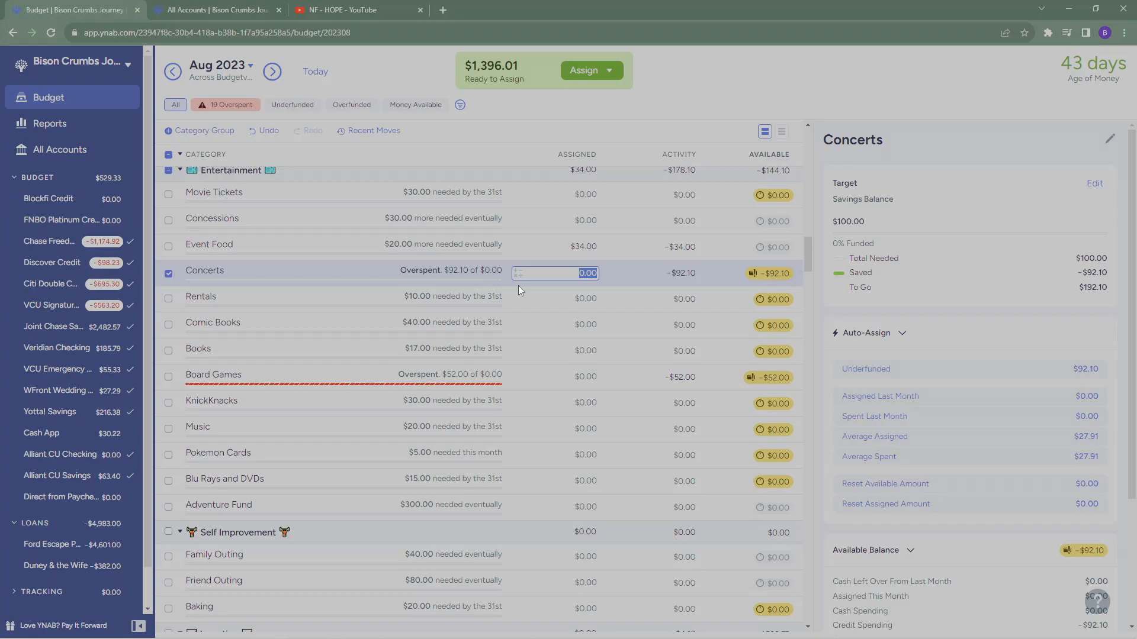
pyautogui.write('92.10')
pyautogui.click(166, 279)
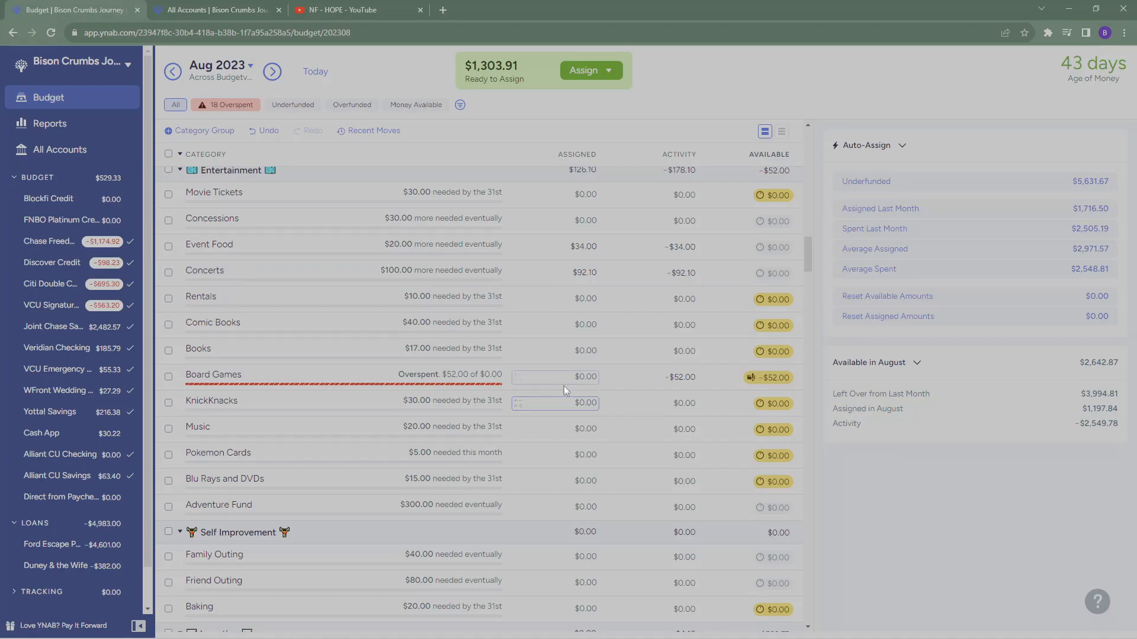
# Assign $52.00 to the Board Games category in Entertainment and clear its selection
pyautogui.click(557, 377)
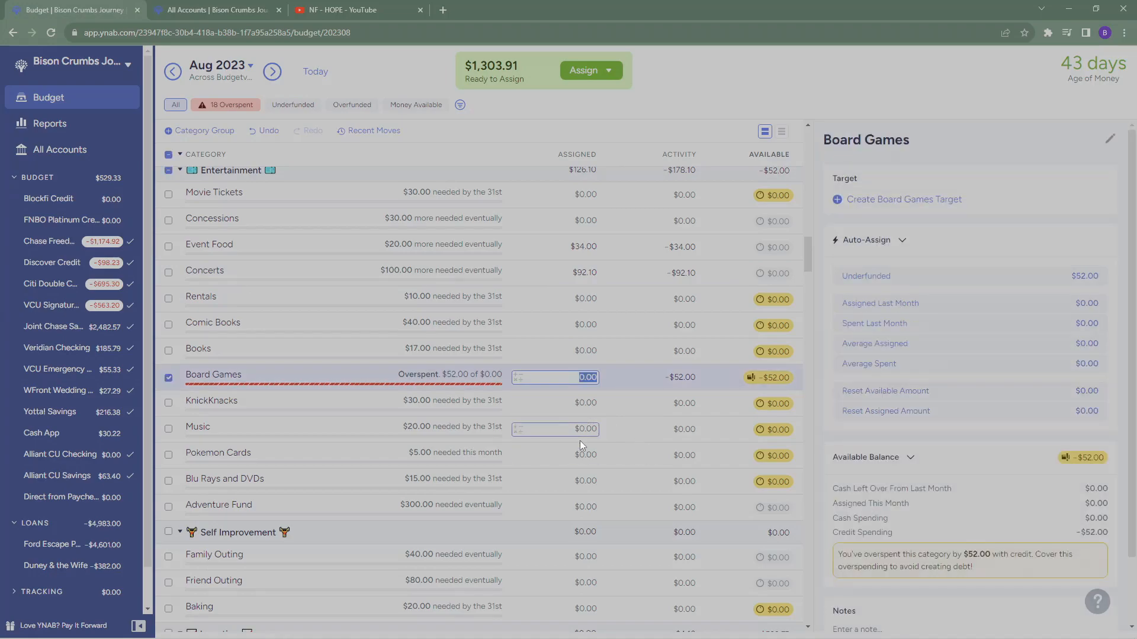
pyautogui.write('52')
pyautogui.press('Return')
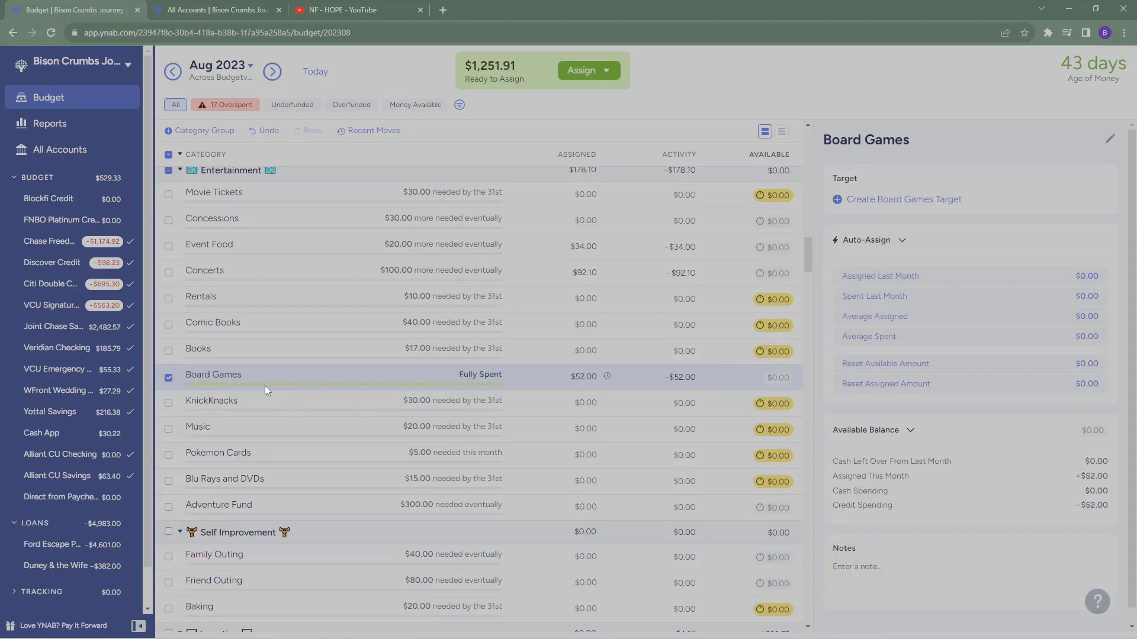
pyautogui.click(167, 377)
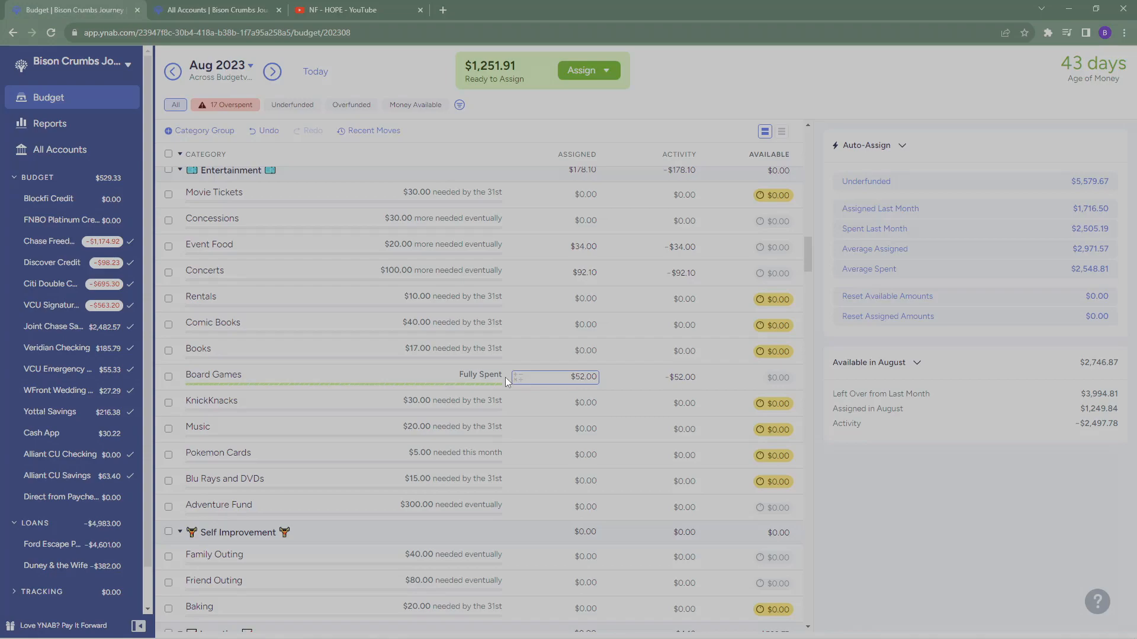
# Look through the categories from Entertainment down to Vacation and Travel for overspending
pyautogui.scroll(-2, 506, 378)
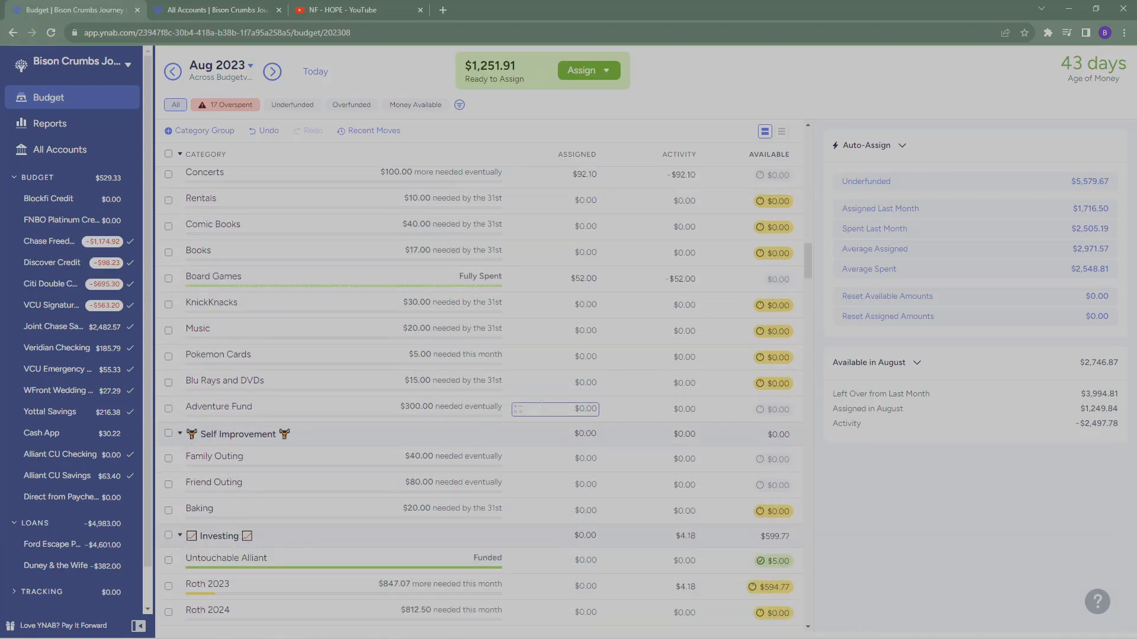
pyautogui.scroll(-2, 663, 382)
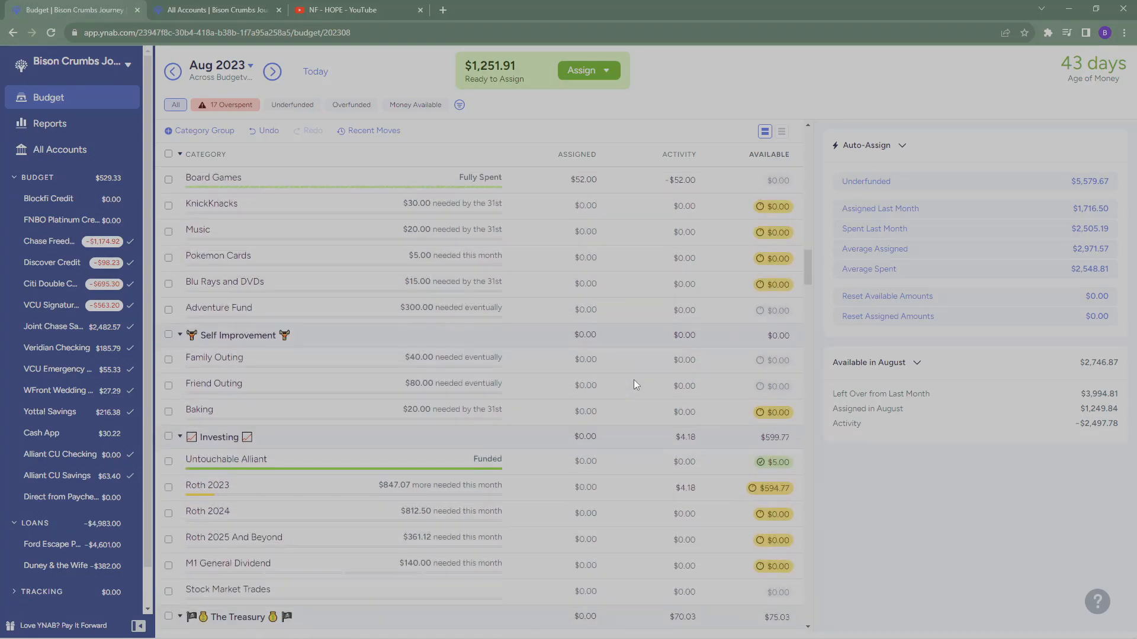
pyautogui.scroll(-2, 631, 382)
pyautogui.click(516, 261)
pyautogui.scroll(-2, 456, 371)
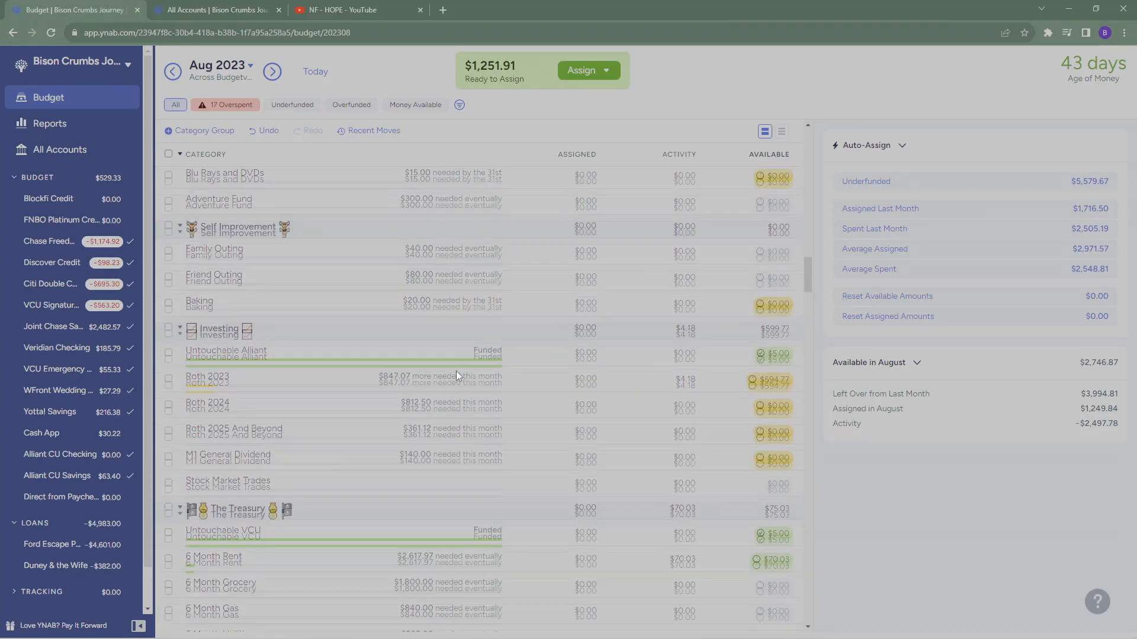
pyautogui.scroll(-2, 463, 355)
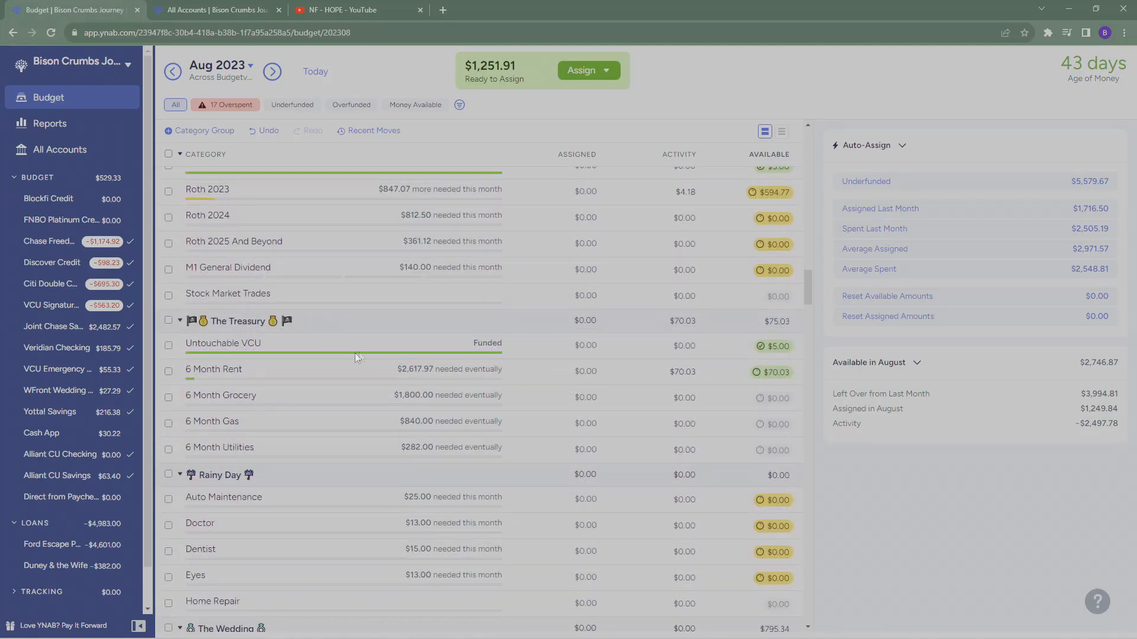
pyautogui.scroll(-3, 557, 403)
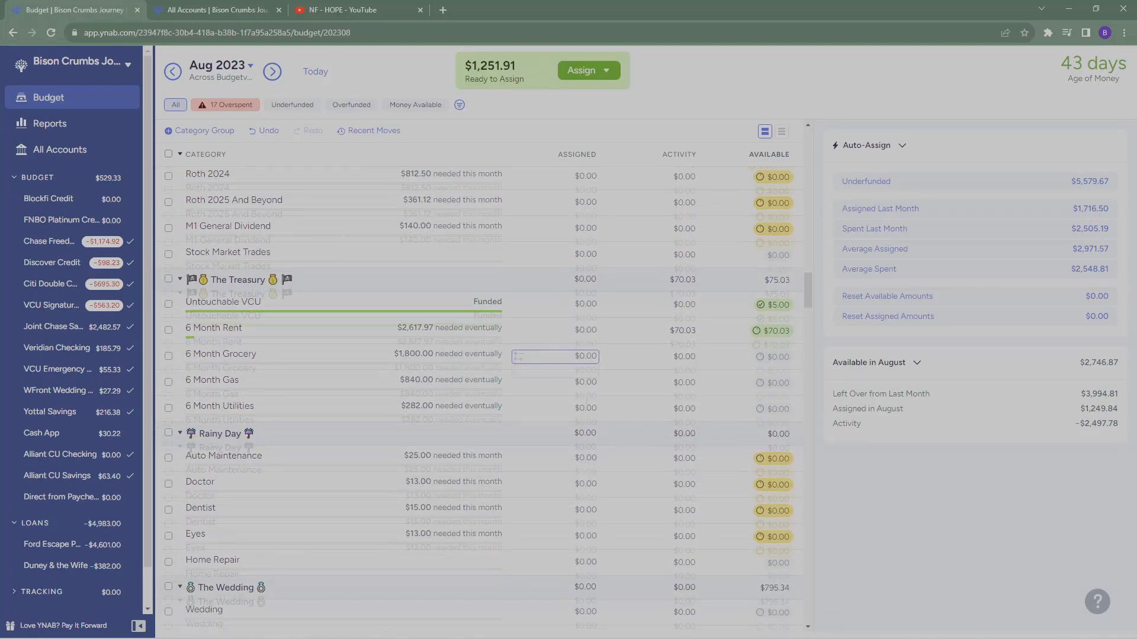
pyautogui.scroll(-1, 342, 356)
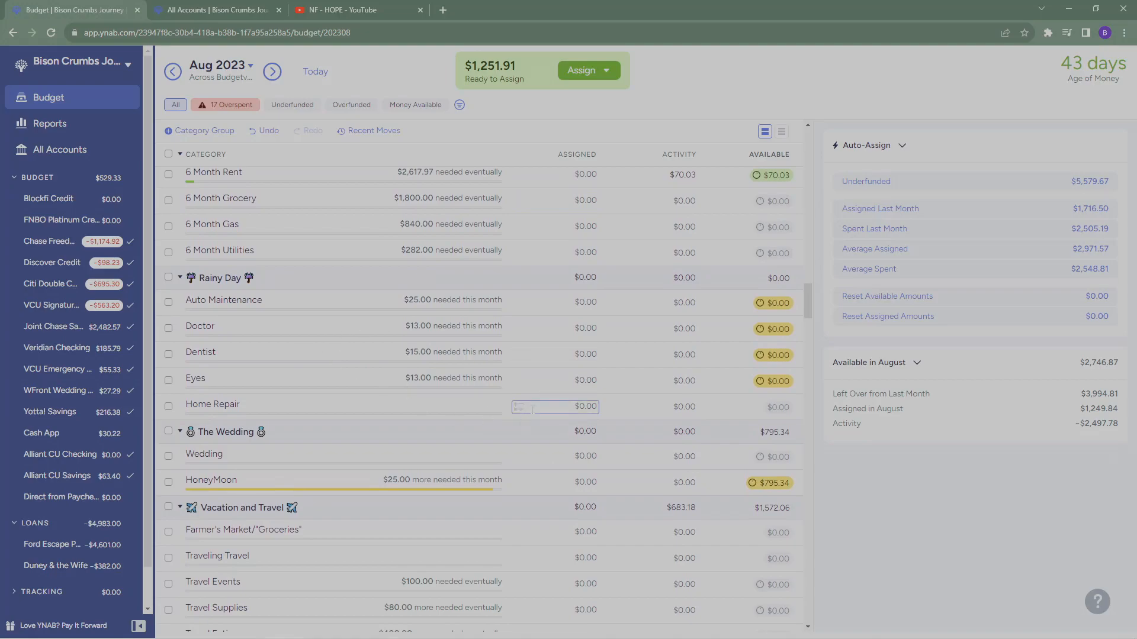
pyautogui.scroll(-2, 648, 455)
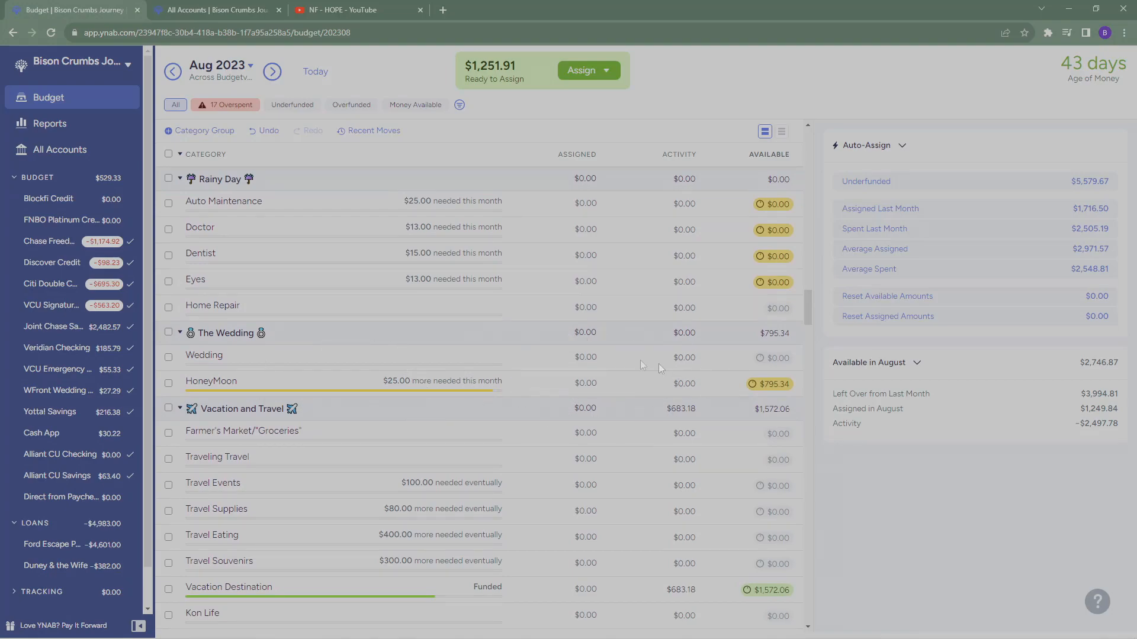
pyautogui.scroll(-2, 628, 389)
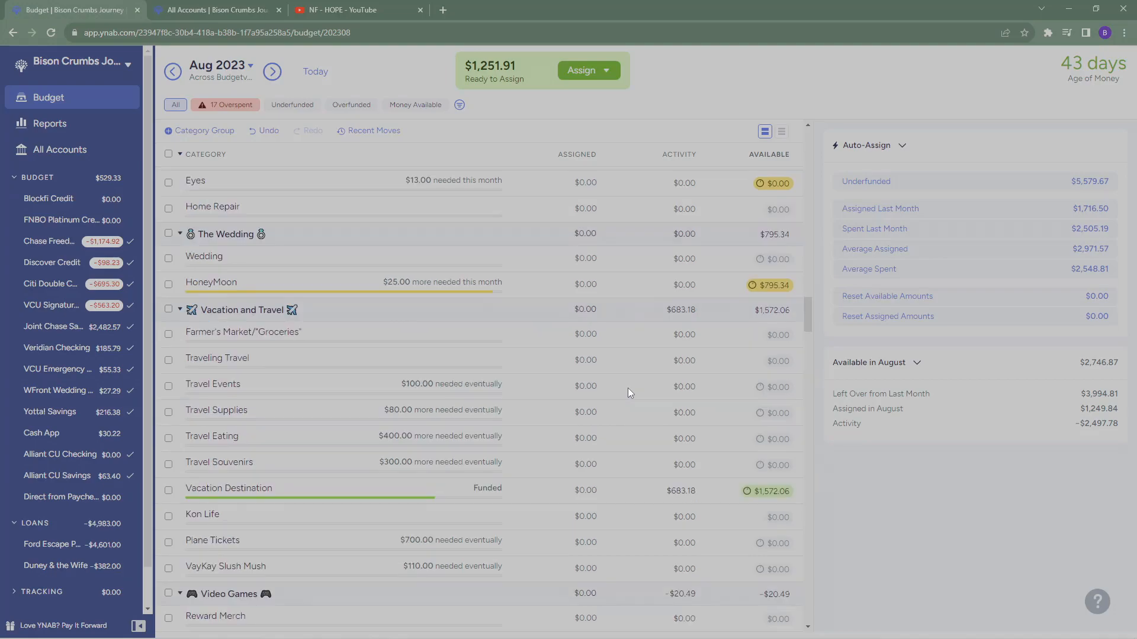
pyautogui.scroll(2, 628, 389)
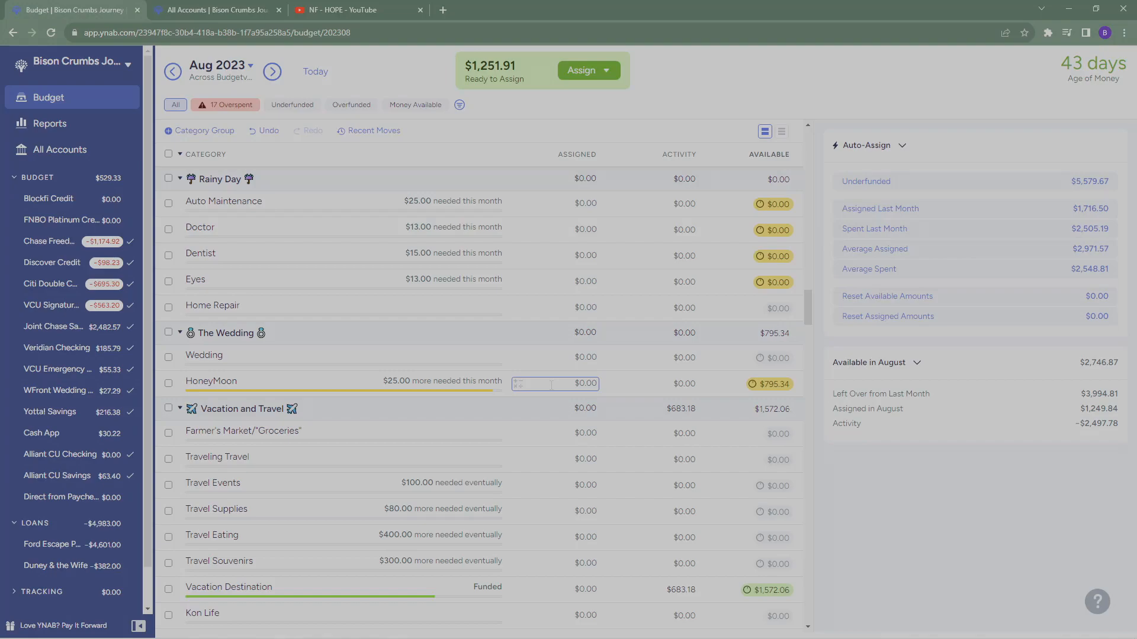
pyautogui.click(554, 434)
pyautogui.scroll(-2, 629, 443)
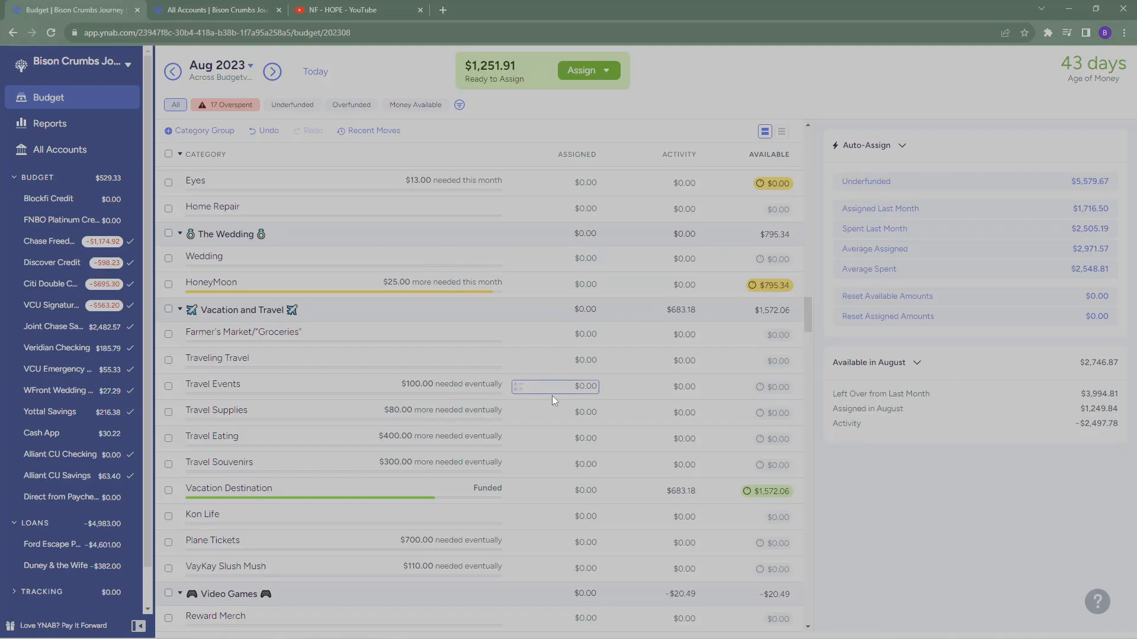
pyautogui.scroll(-2, 552, 396)
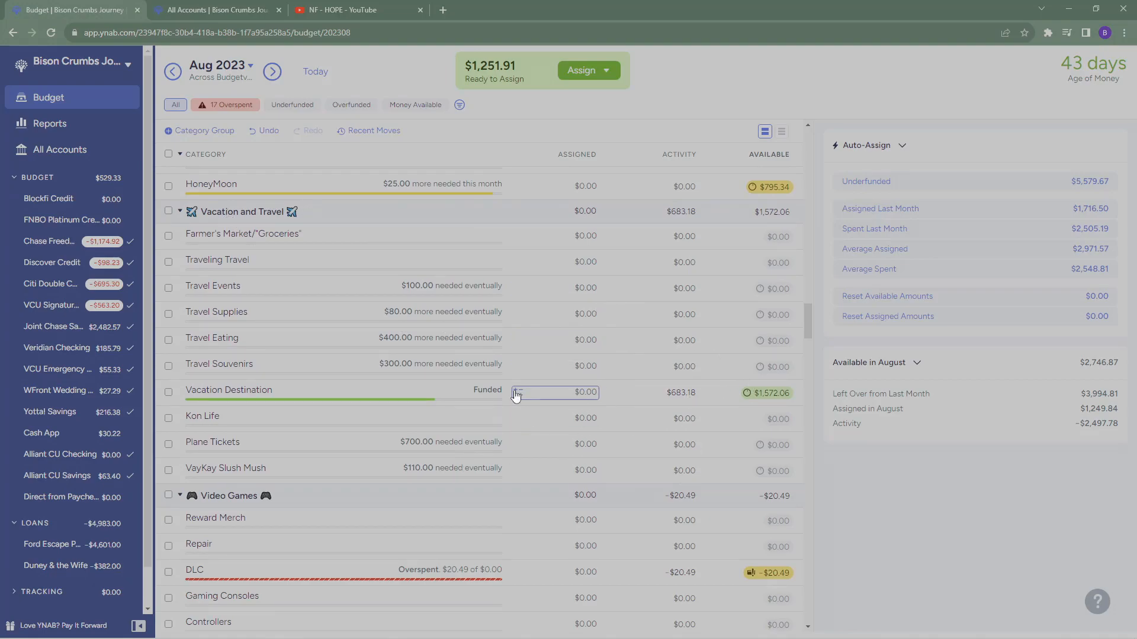
# In the Video Games group, assign $20.49 to the DLC category and clear its selection
pyautogui.scroll(-2, 514, 396)
pyautogui.scroll(-2, 513, 399)
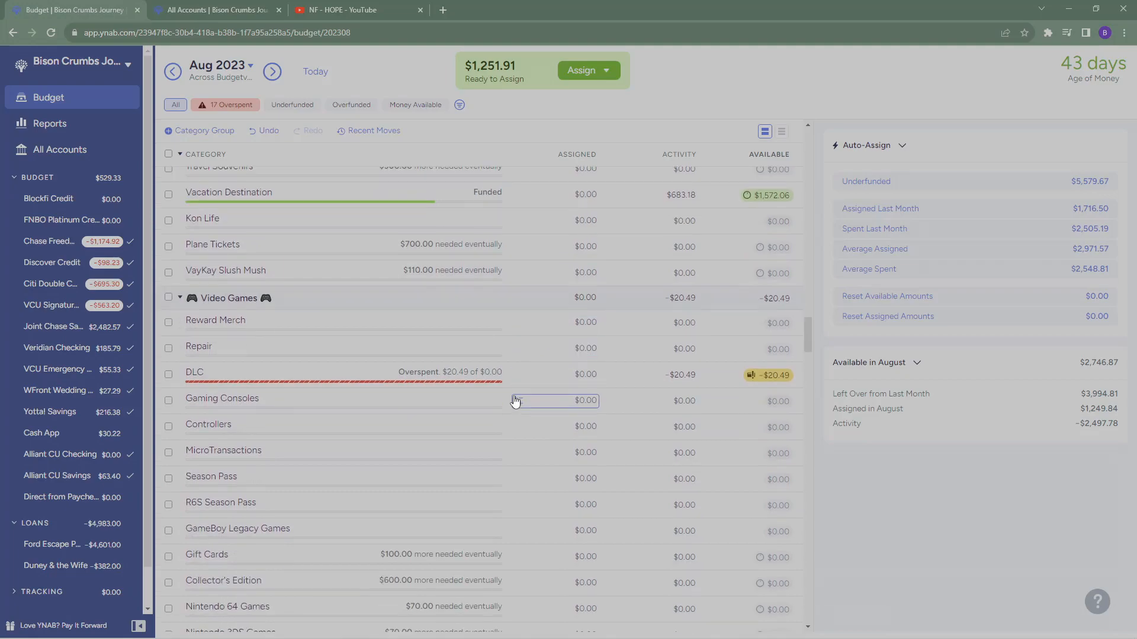
pyautogui.click(581, 374)
pyautogui.scroll(-2, 762, 431)
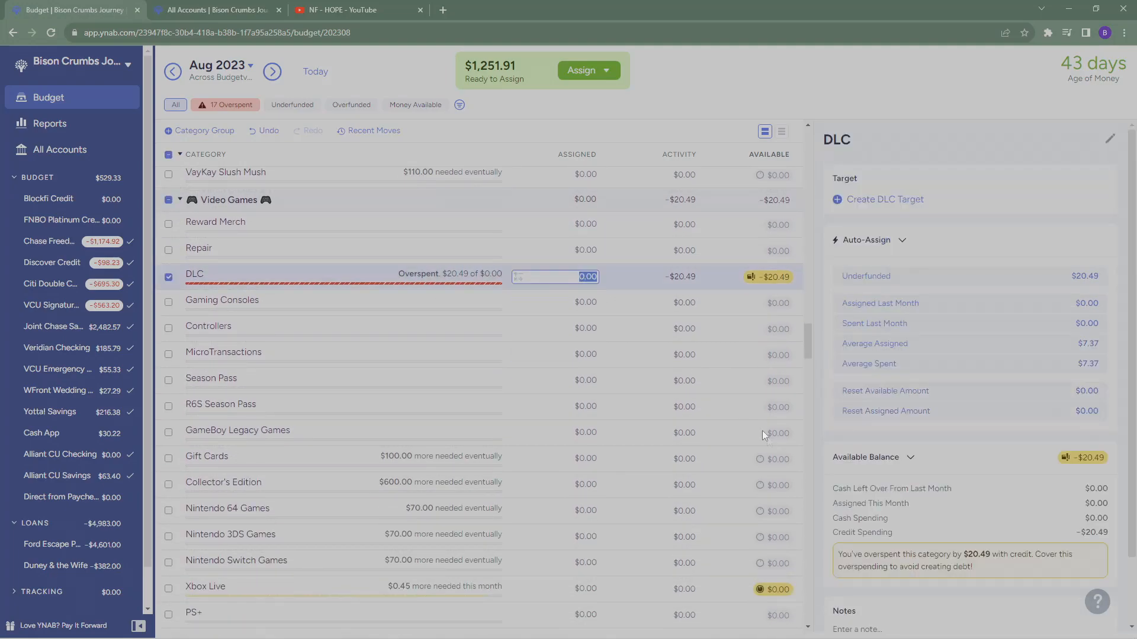
pyautogui.write('20.49')
pyautogui.press('Return')
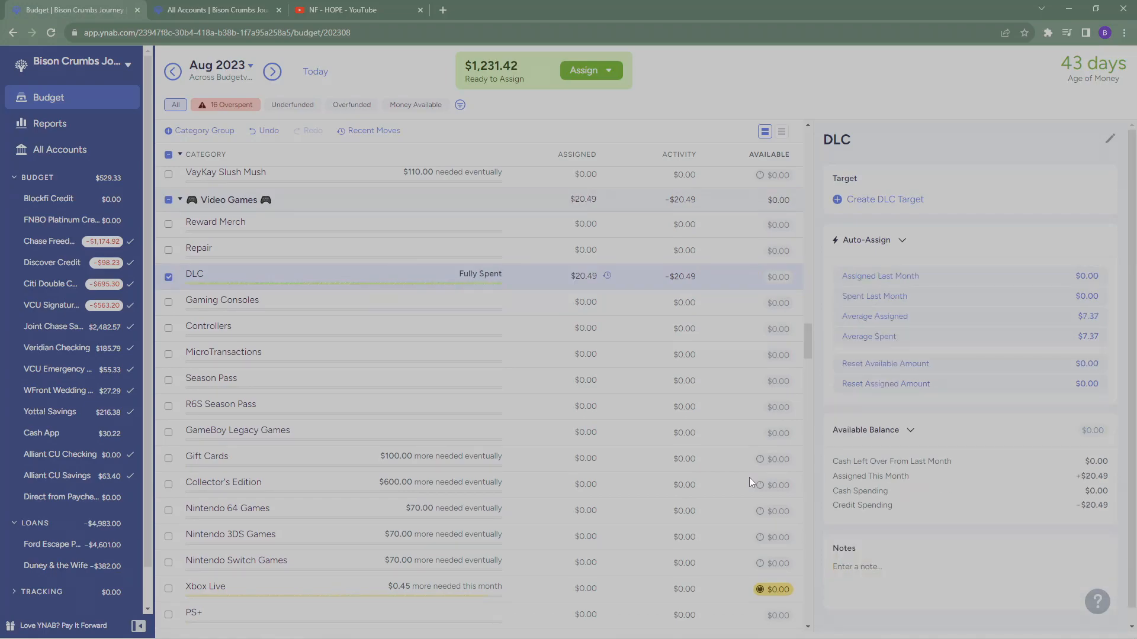
pyautogui.click(310, 278)
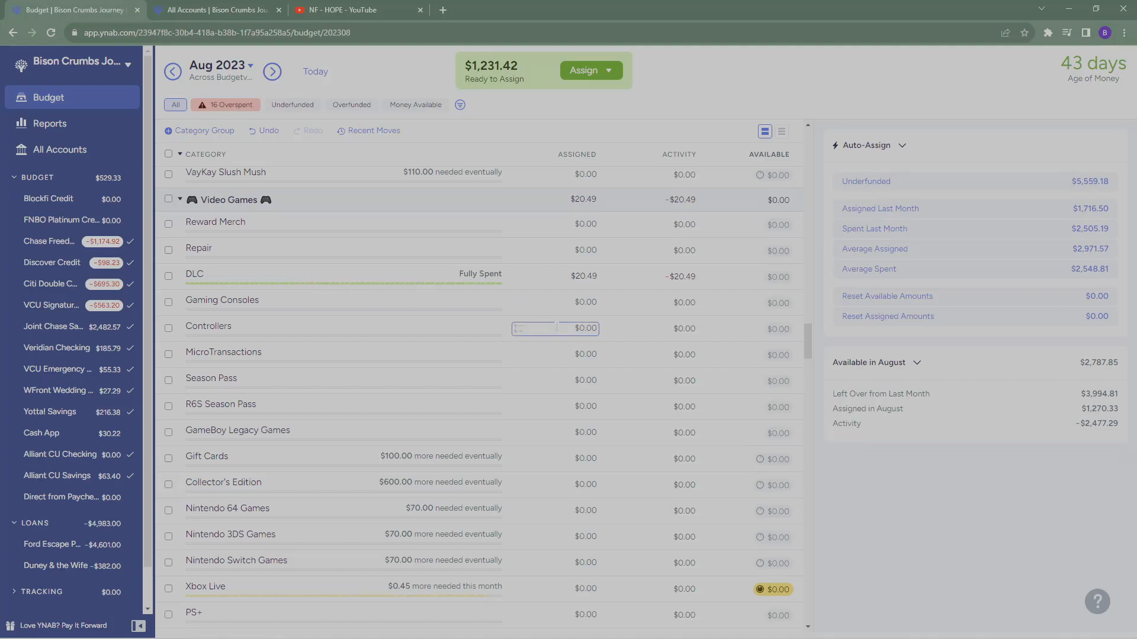
# In the Wish Farm group, assign $19.42 to [SML] Book Of Boba Tea Tins and deselect it
pyautogui.scroll(-10, 613, 419)
pyautogui.scroll(2, 613, 415)
pyautogui.scroll(-4, 612, 414)
pyautogui.scroll(2, 612, 414)
pyautogui.scroll(2, 611, 417)
pyautogui.scroll(-5, 611, 417)
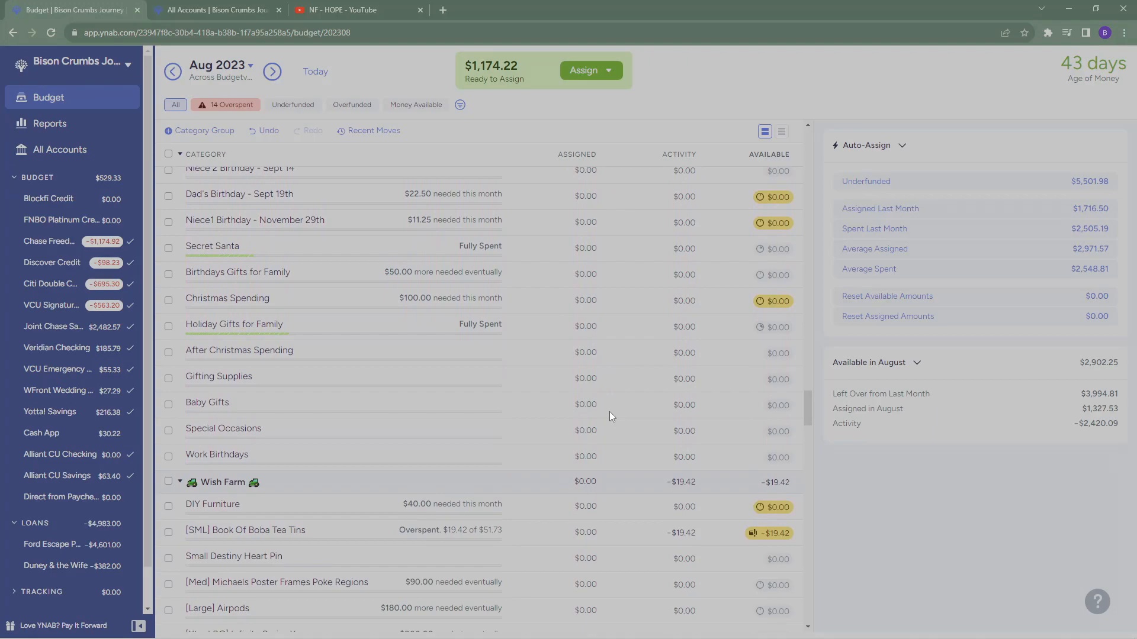
pyautogui.scroll(-3, 607, 406)
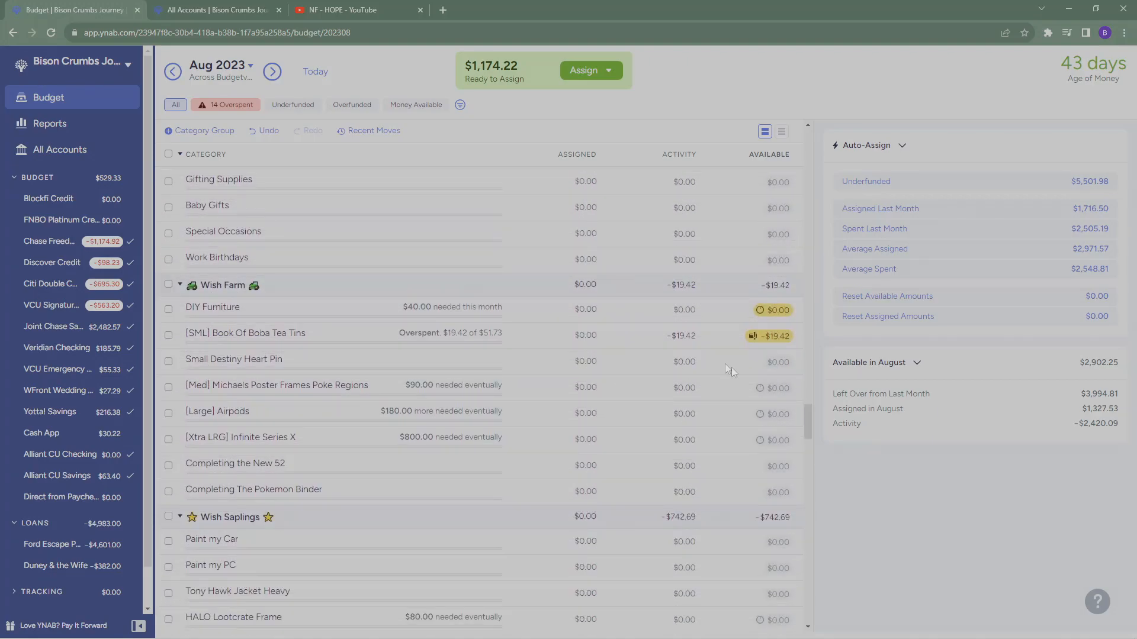
pyautogui.click(527, 336)
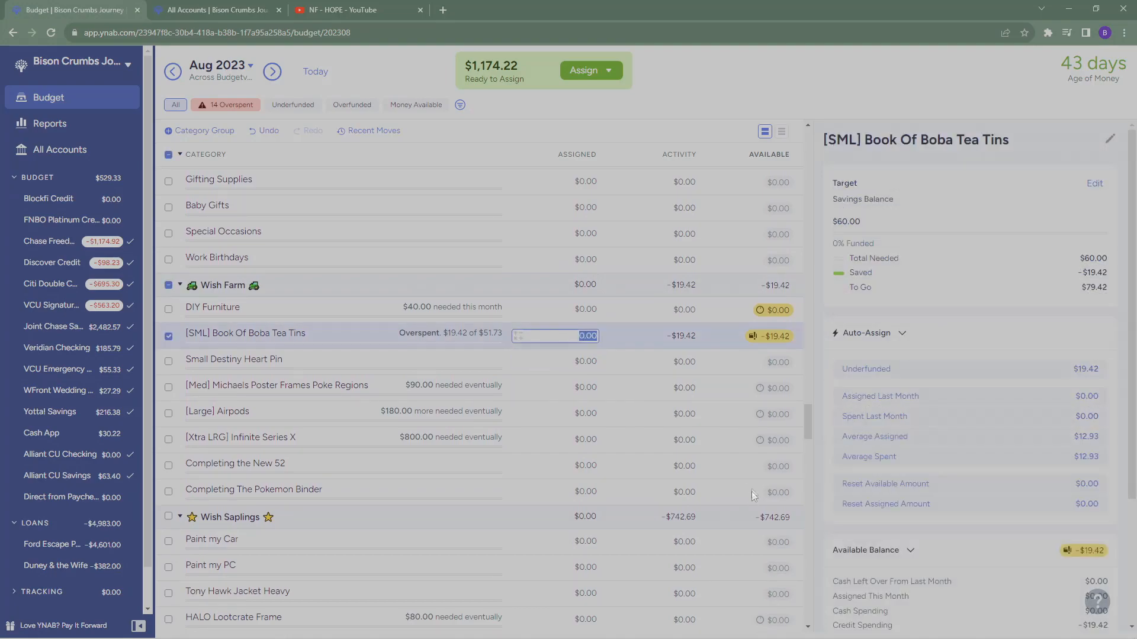
pyautogui.scroll(-2, 524, 425)
pyautogui.write('19.42')
pyautogui.press('Return')
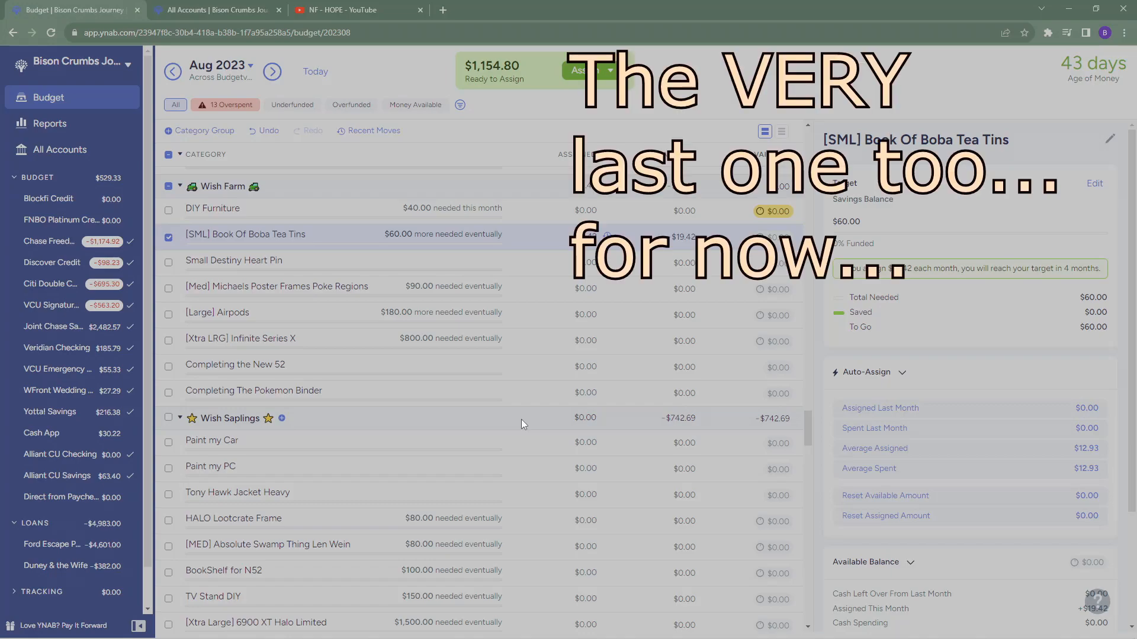
pyautogui.click(168, 237)
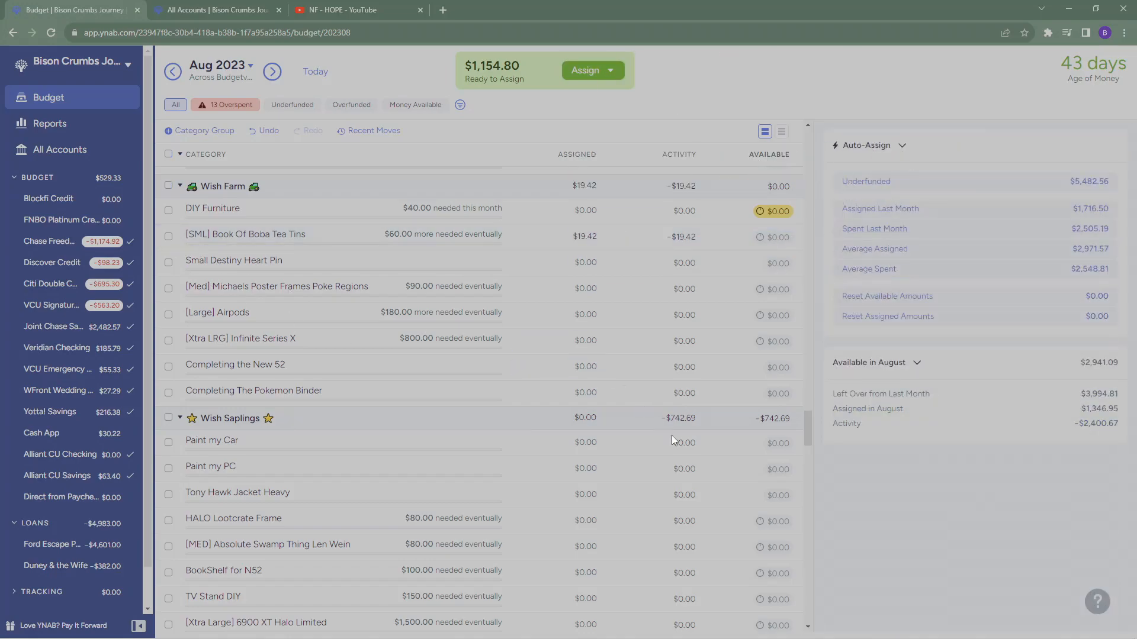
# In the Wish Saplings group, rename the [Xtra Large] Xbox One X Cyberpunk category to [Xtra Large] Xbox Series X Halo Infinite
pyautogui.scroll(-2, 673, 434)
pyautogui.scroll(-2, 666, 437)
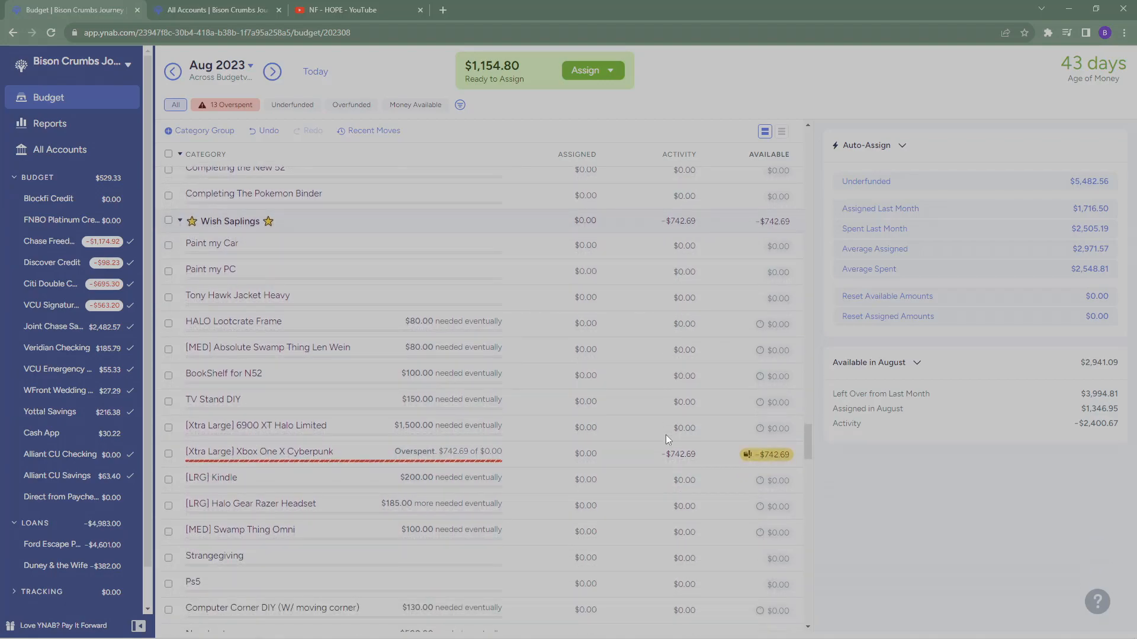
pyautogui.click(583, 453)
pyautogui.click(595, 454)
pyautogui.scroll(-2, 598, 456)
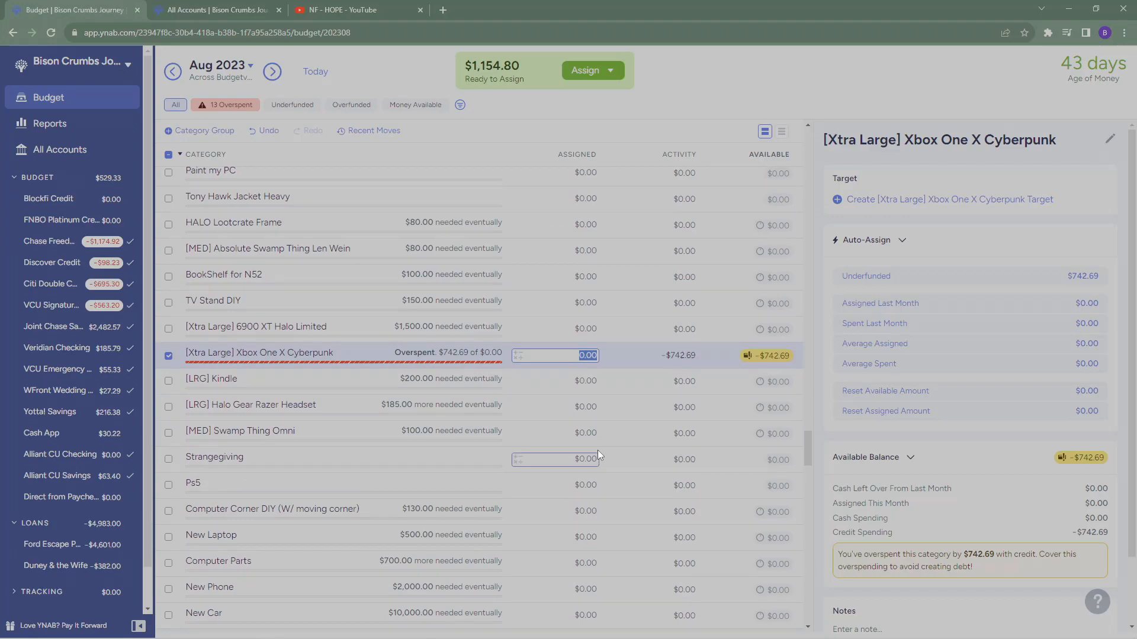
pyautogui.click(261, 353)
pyautogui.doubleClick(262, 384)
pyautogui.write('H')
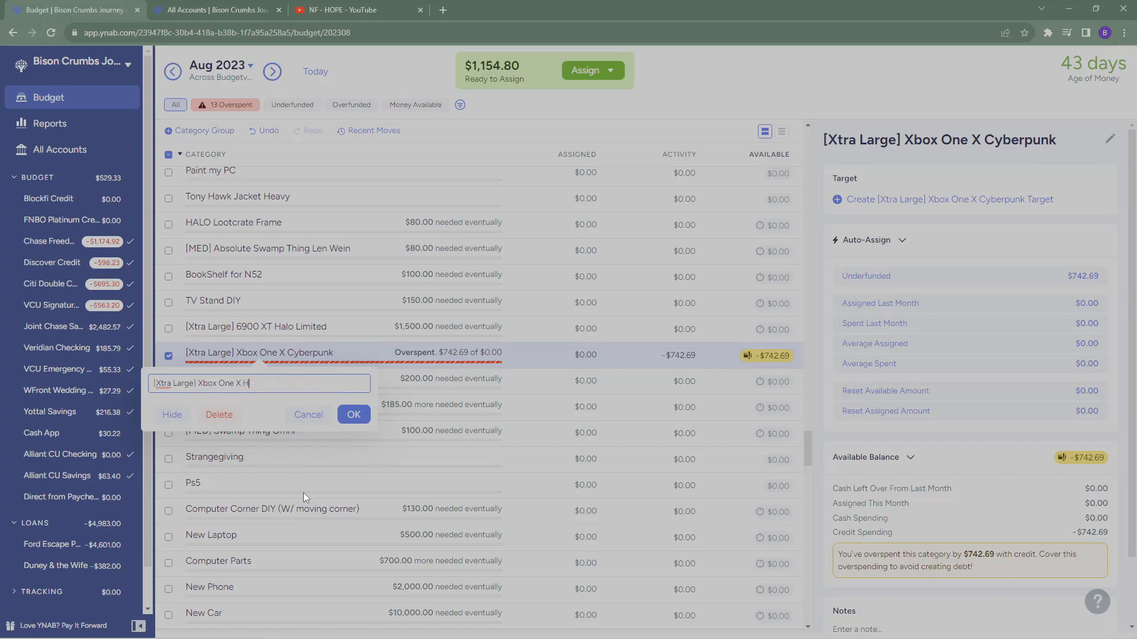
pyautogui.write('alo Infinite')
pyautogui.doubleClick(228, 384)
pyautogui.write('Series')
pyautogui.press('Return')
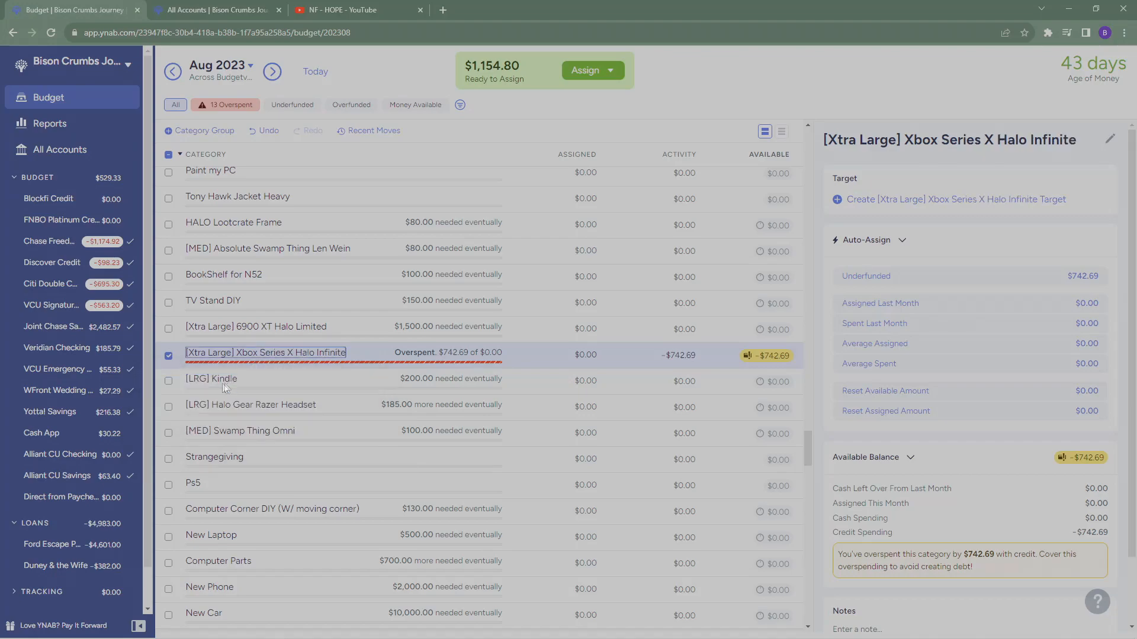
# Assign $742.69 to the [Xtra Large] Xbox Series X Halo Infinite category and clear its selection
pyautogui.click(577, 356)
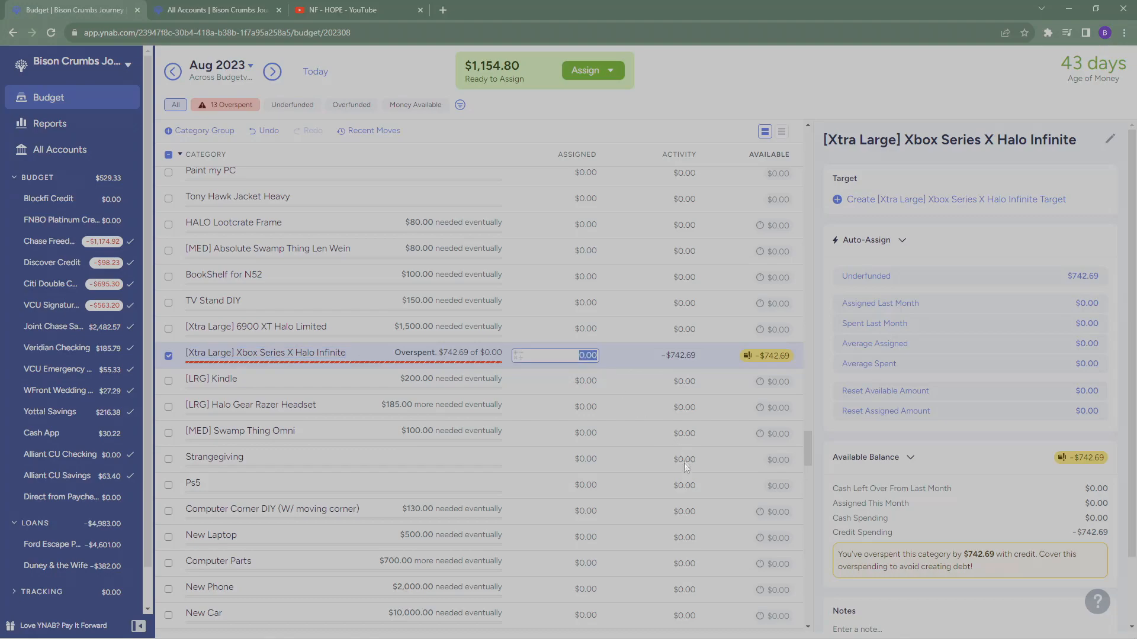
pyautogui.scroll(-1, 624, 474)
pyautogui.scroll(-1, 624, 474)
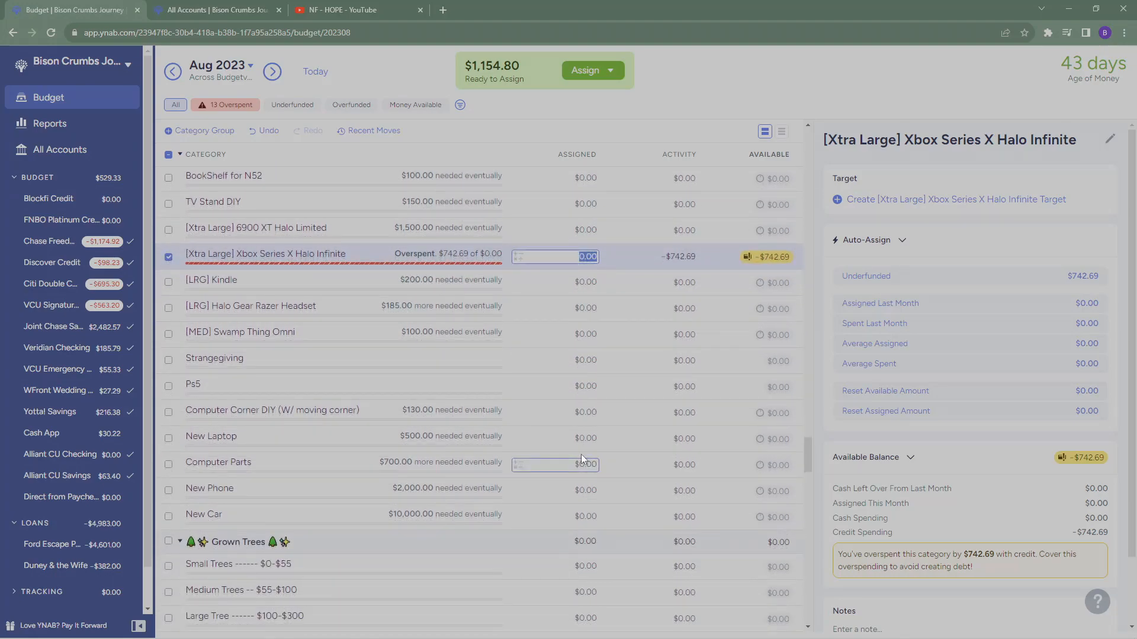
pyautogui.scroll(2, 579, 454)
pyautogui.write('742.69')
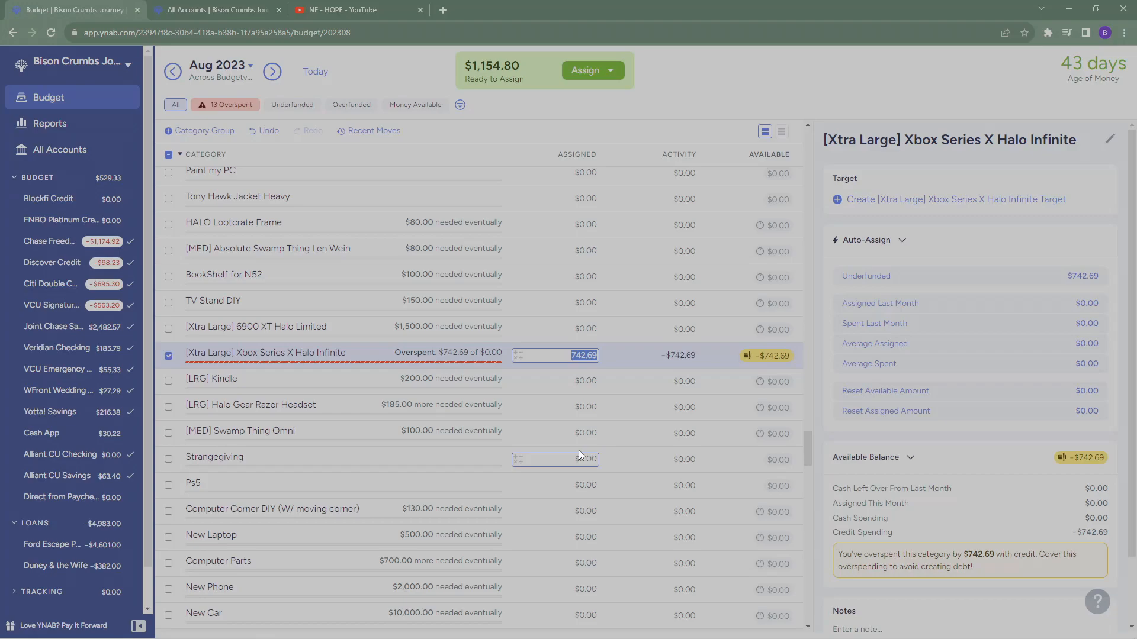
pyautogui.press('Return')
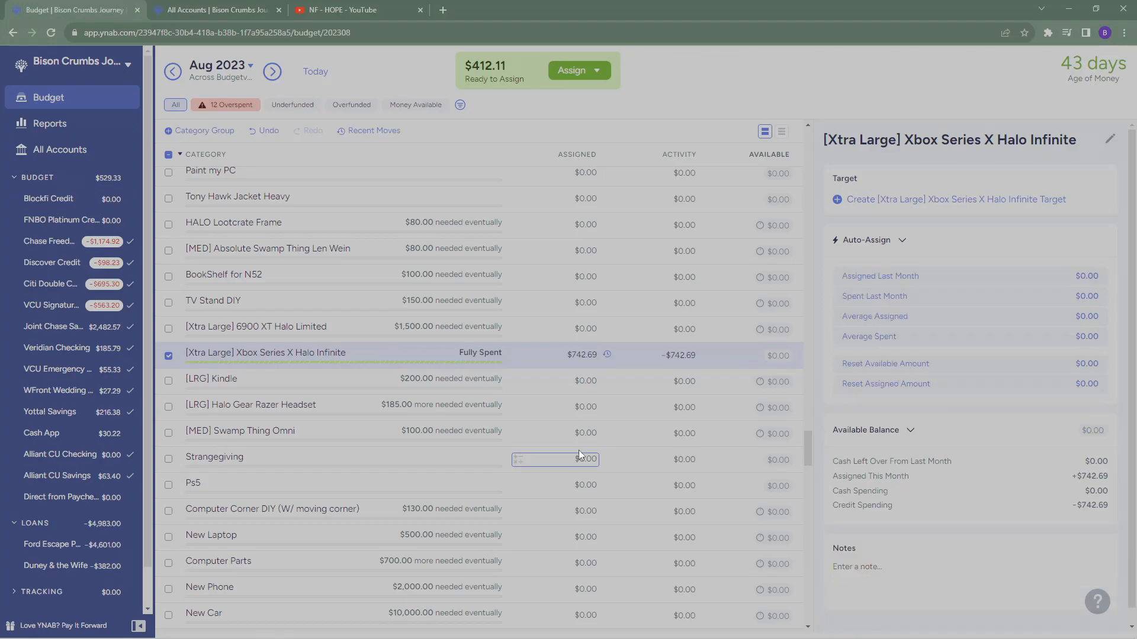
pyautogui.click(169, 356)
# In the Pets and Vets group, assign $18.00 to the Pet/Cat Food category
pyautogui.scroll(-3, 617, 436)
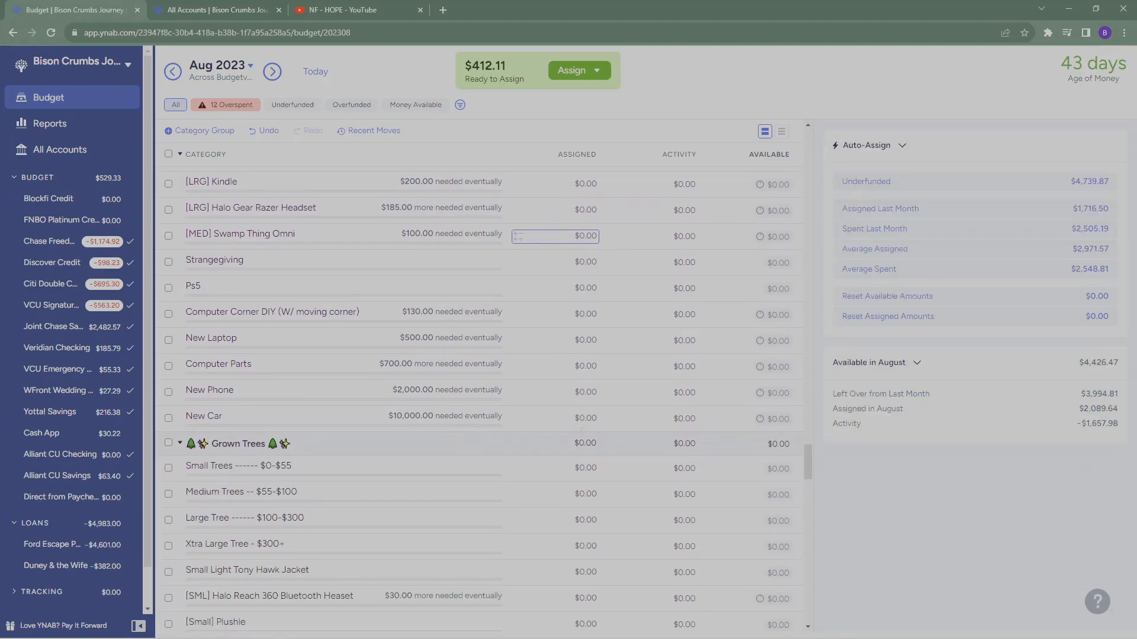
pyautogui.scroll(3, 632, 417)
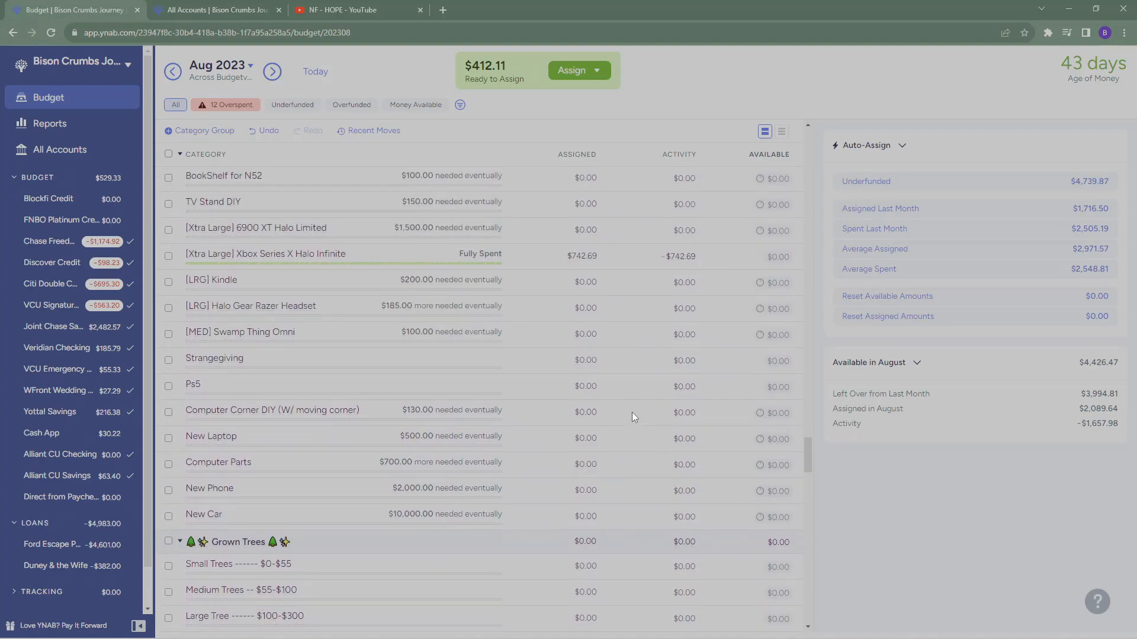
pyautogui.scroll(-10, 631, 412)
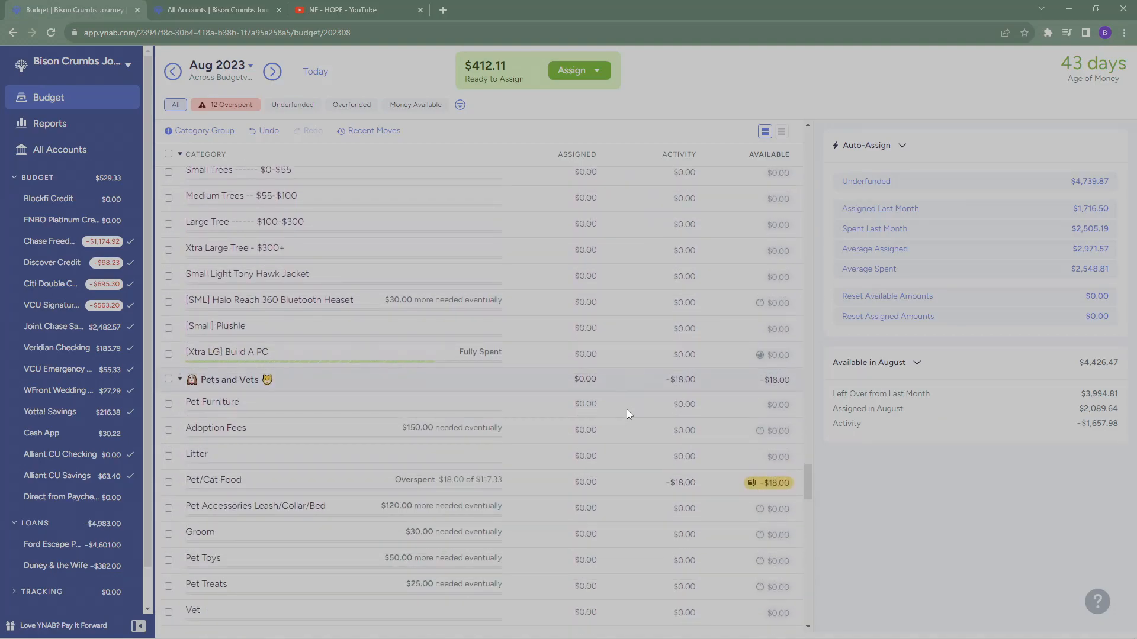
pyautogui.scroll(-2, 627, 410)
pyautogui.click(557, 383)
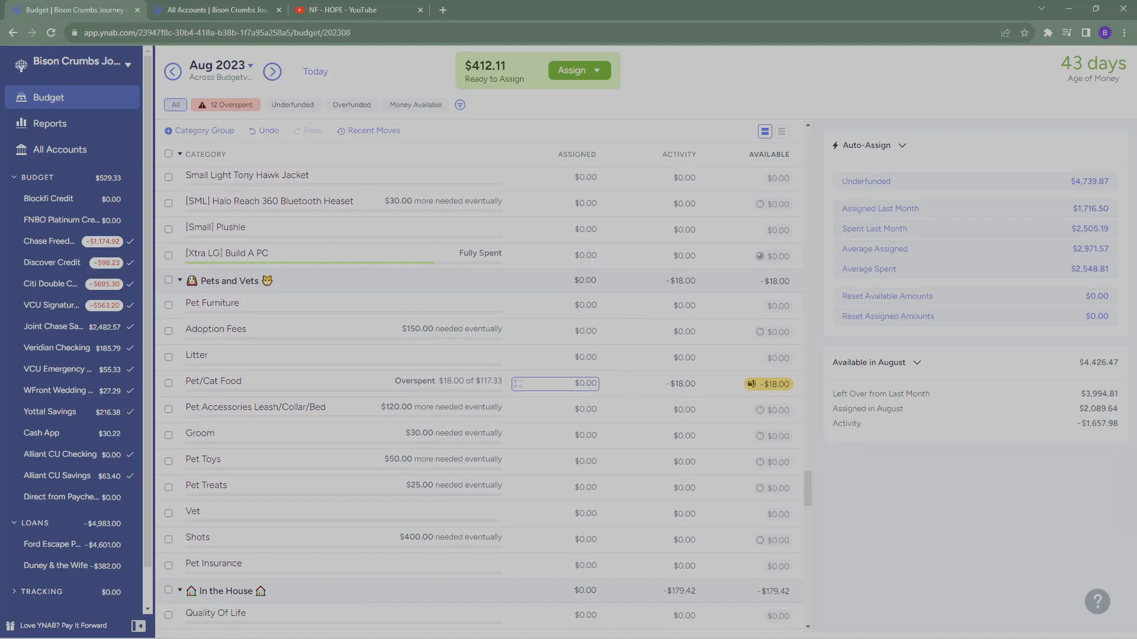
pyautogui.write('18')
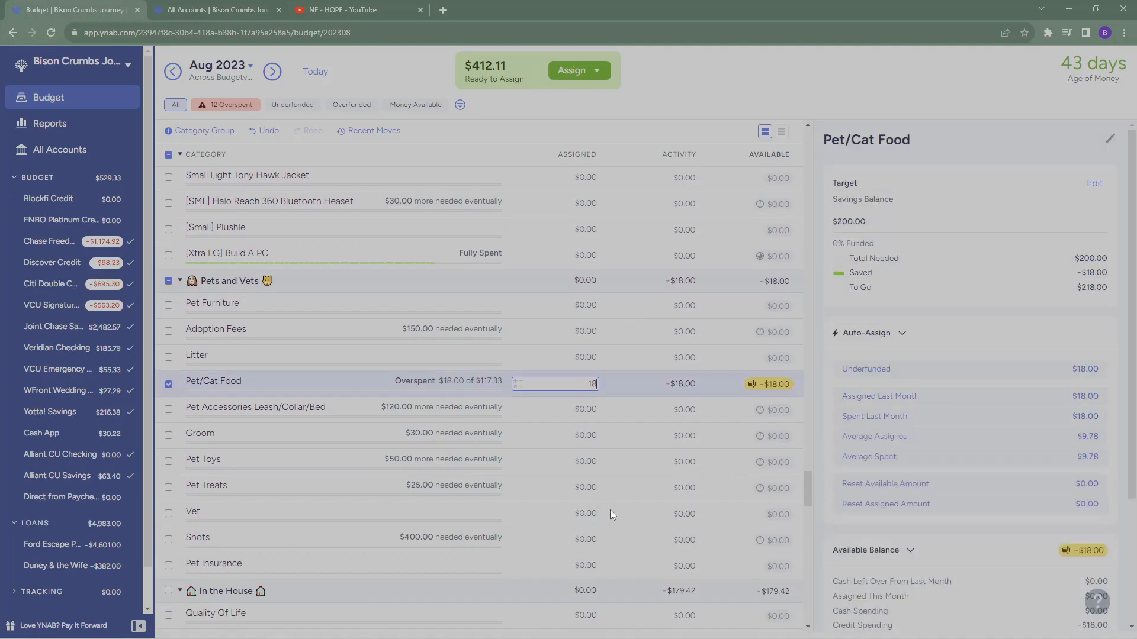
pyautogui.press('Return')
# In the In the House group, assign $47.34 to the Postage and Mailing category
pyautogui.scroll(-3, 613, 519)
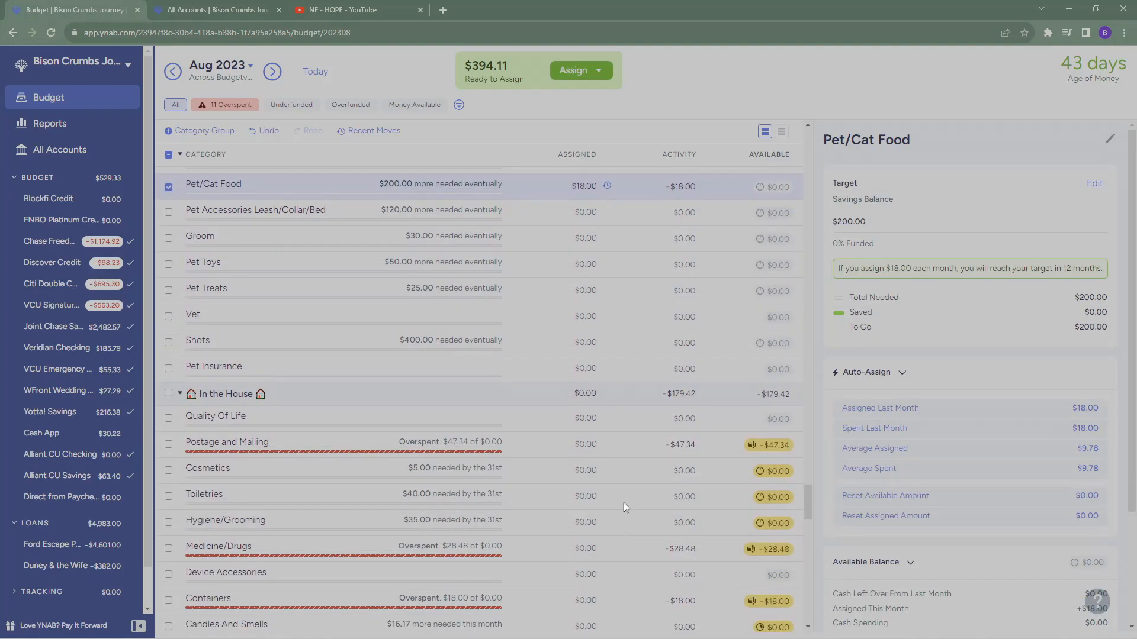
pyautogui.scroll(-2, 615, 515)
pyautogui.click(556, 346)
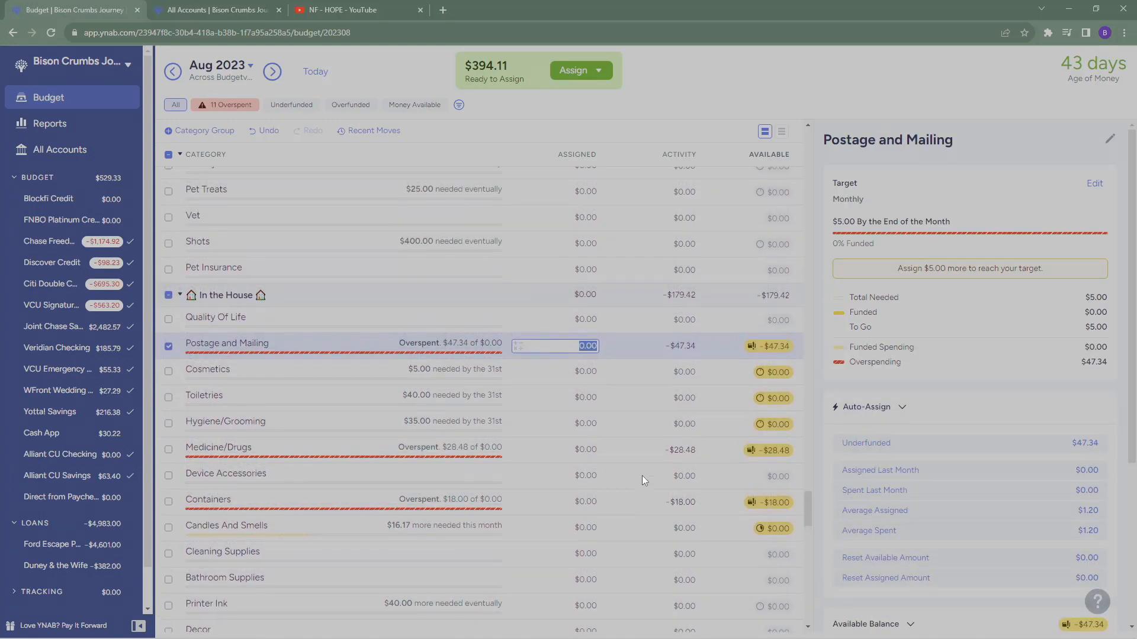
pyautogui.write('47.34')
pyautogui.press('Return')
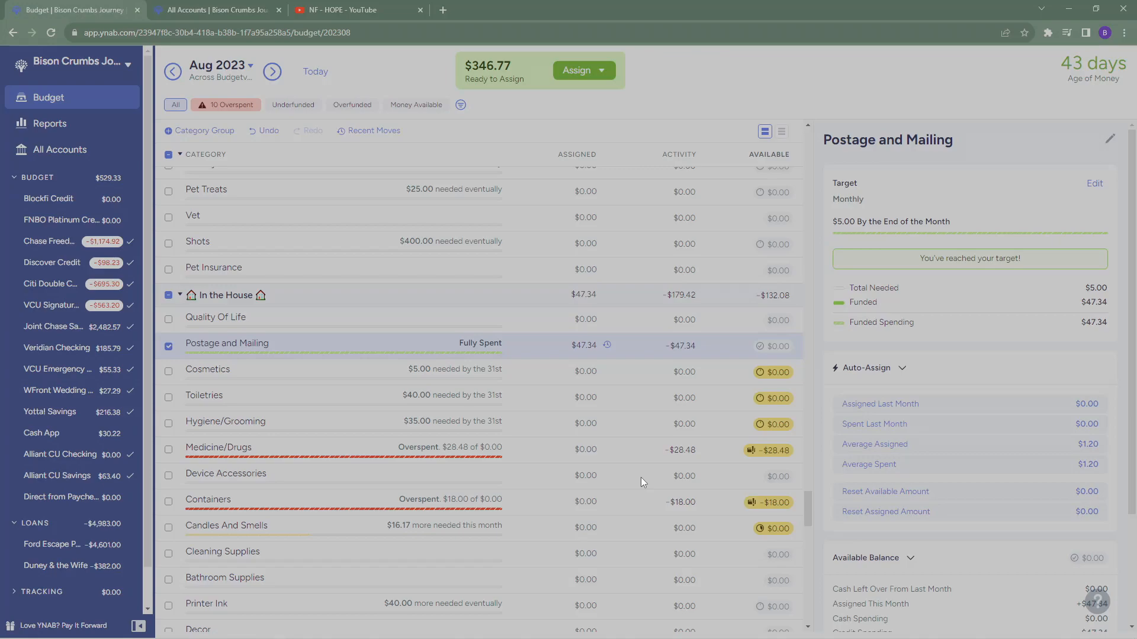
# In the In the House group, assign $28.48 to Medicine/Drugs and $18.00 to Containers
pyautogui.click(650, 461)
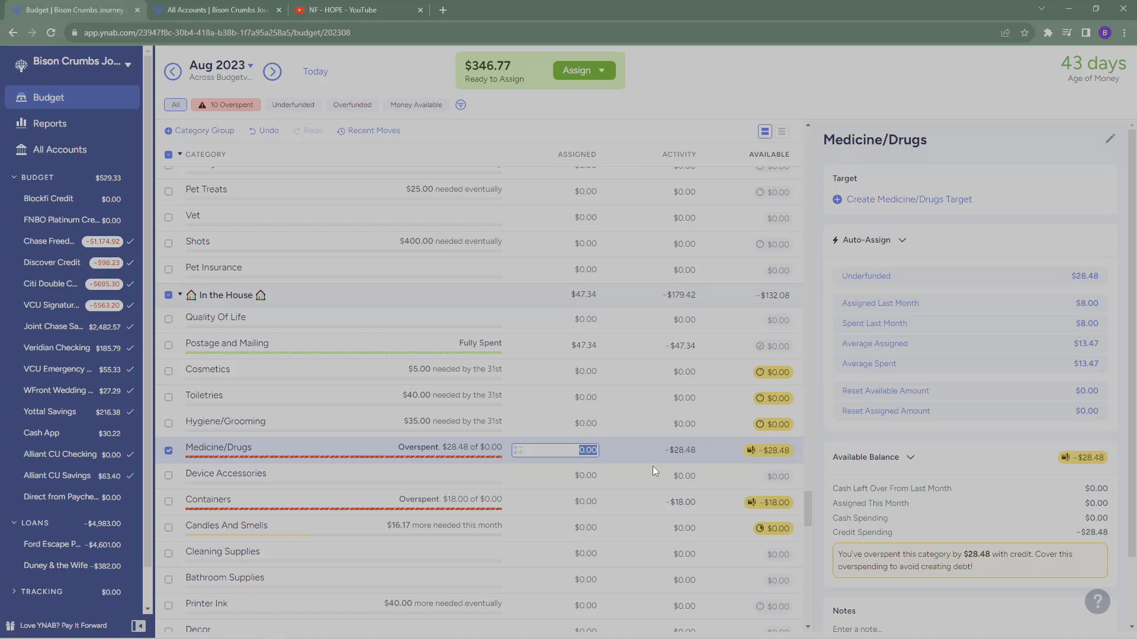
pyautogui.write('8.48')
pyautogui.press('Left')
pyautogui.press('Return')
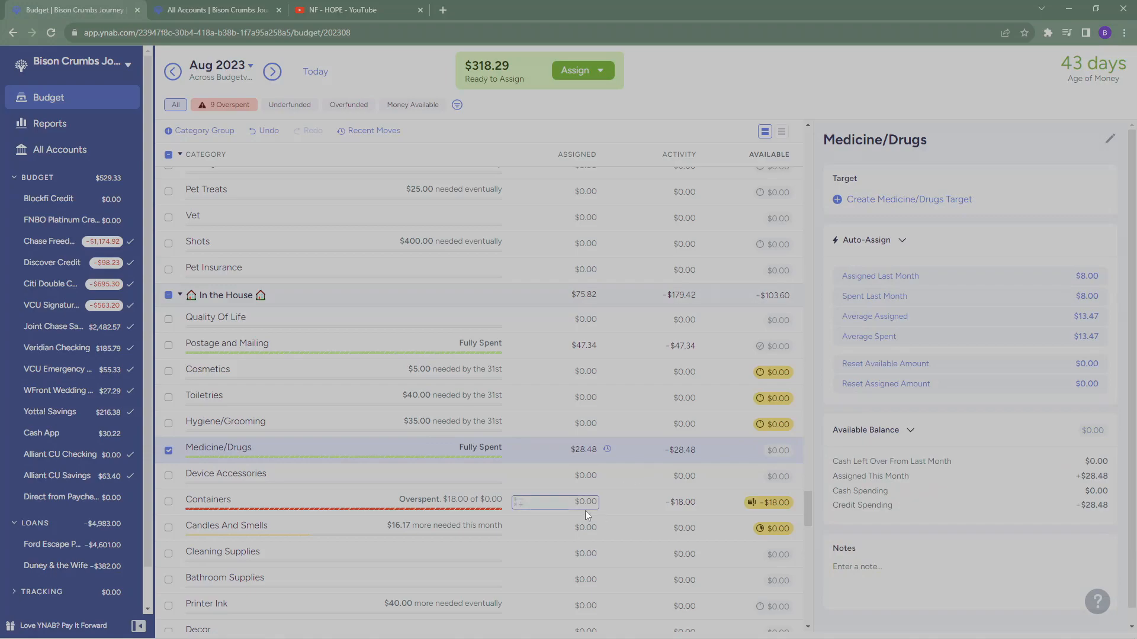
pyautogui.write('18')
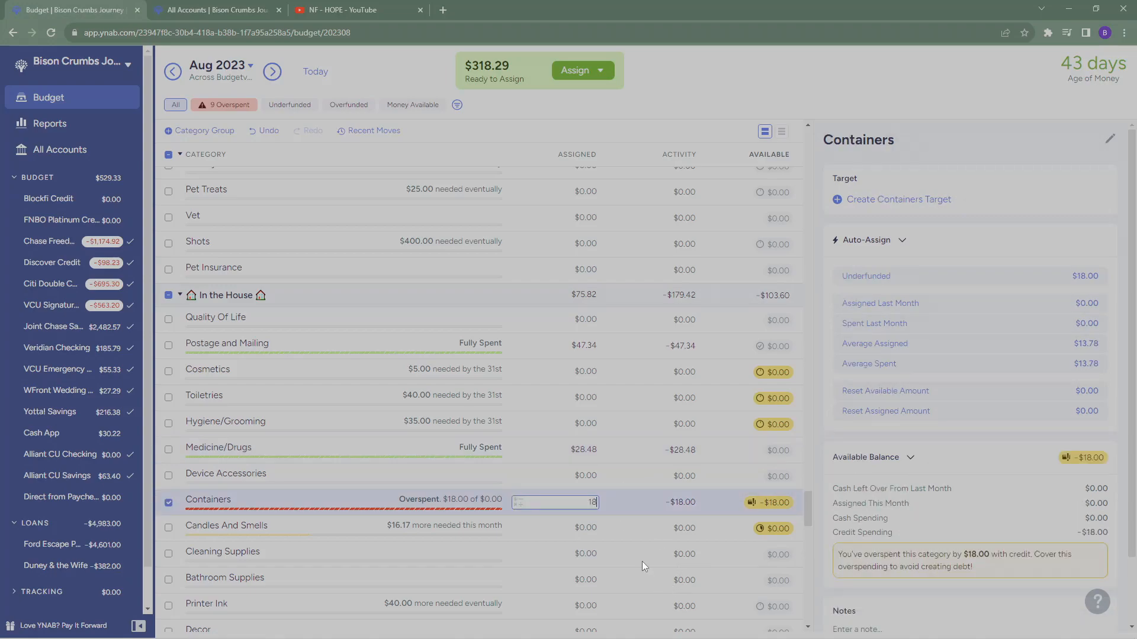
pyautogui.press('Return')
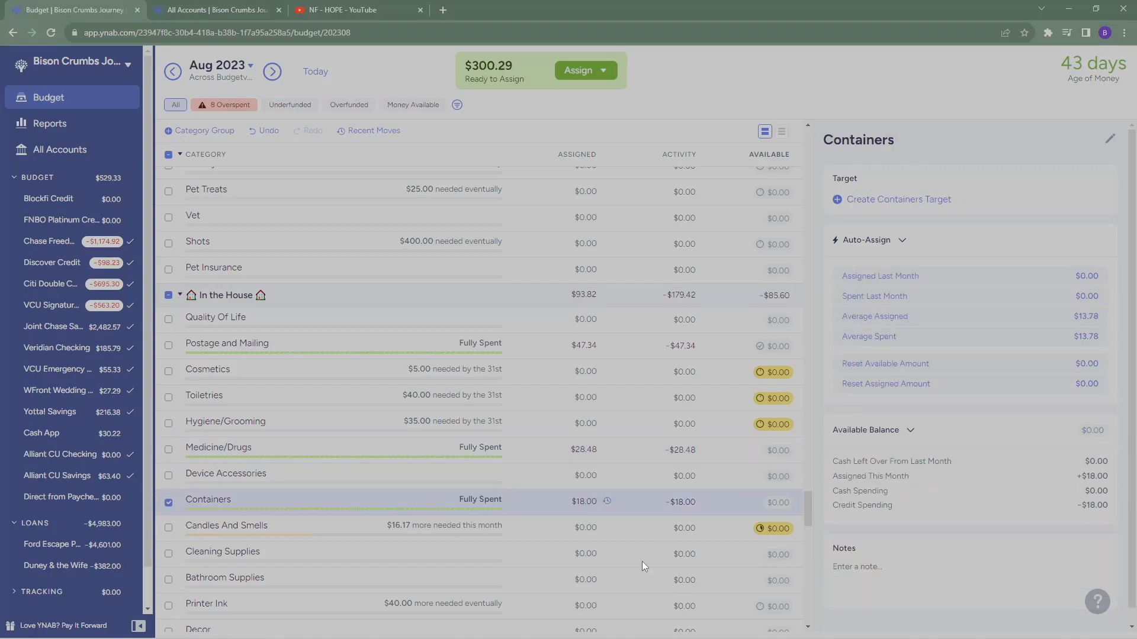
# Assign $85.60 to the Appliances category in the In the House group and clear its selection
pyautogui.scroll(-4, 642, 562)
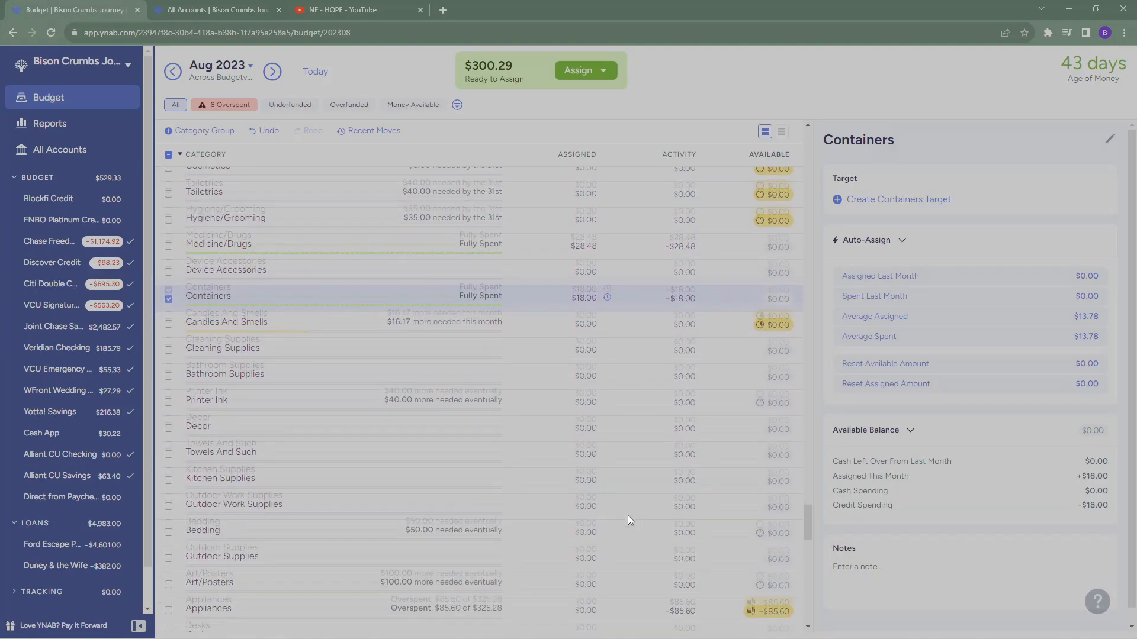
pyautogui.scroll(-4, 615, 513)
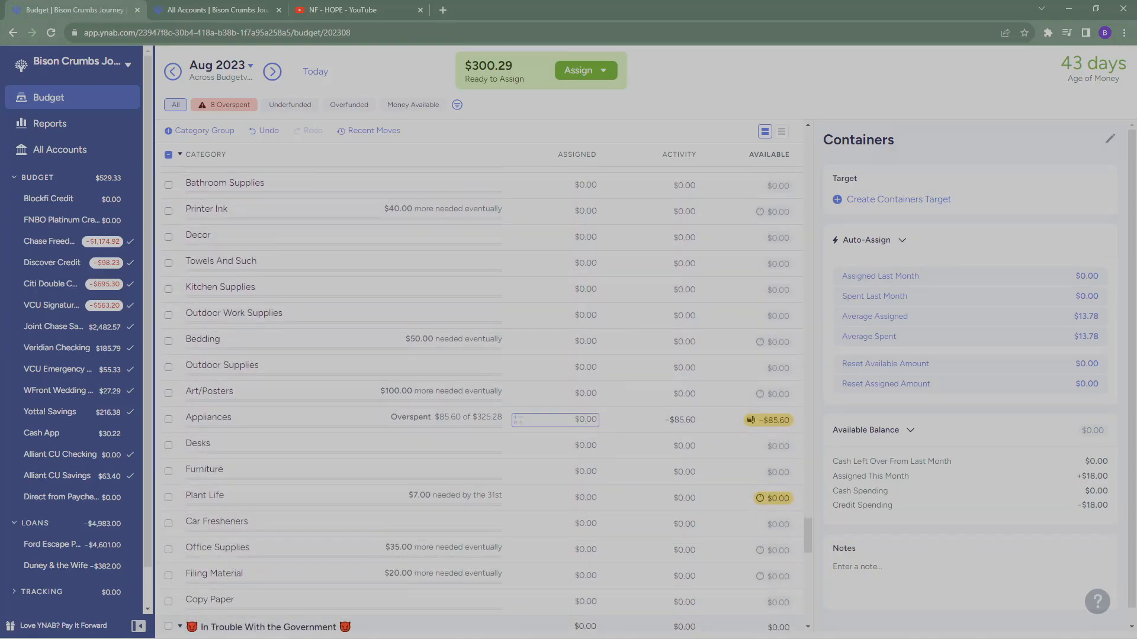
pyautogui.click(585, 421)
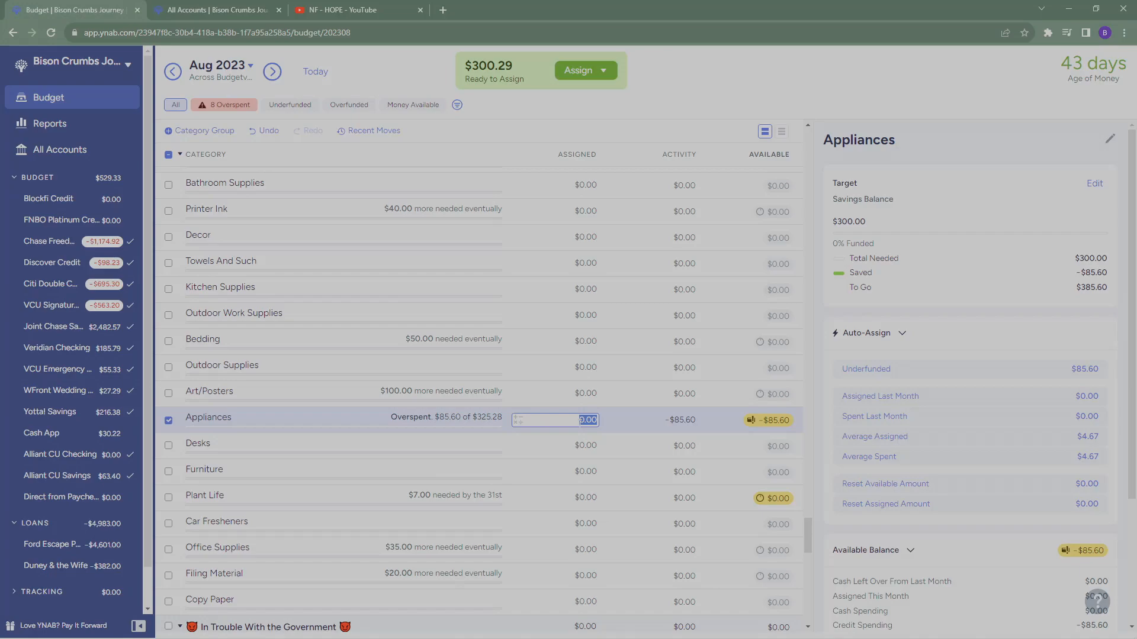
pyautogui.write('85.60')
pyautogui.press('Return')
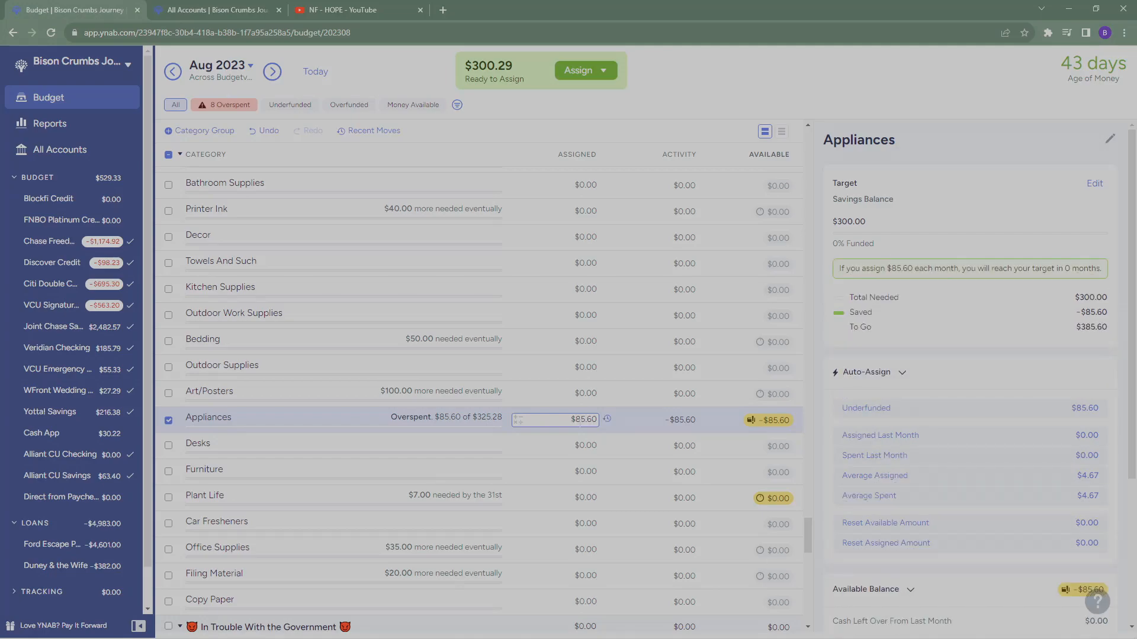
pyautogui.scroll(-1, 624, 445)
pyautogui.scroll(-1, 625, 444)
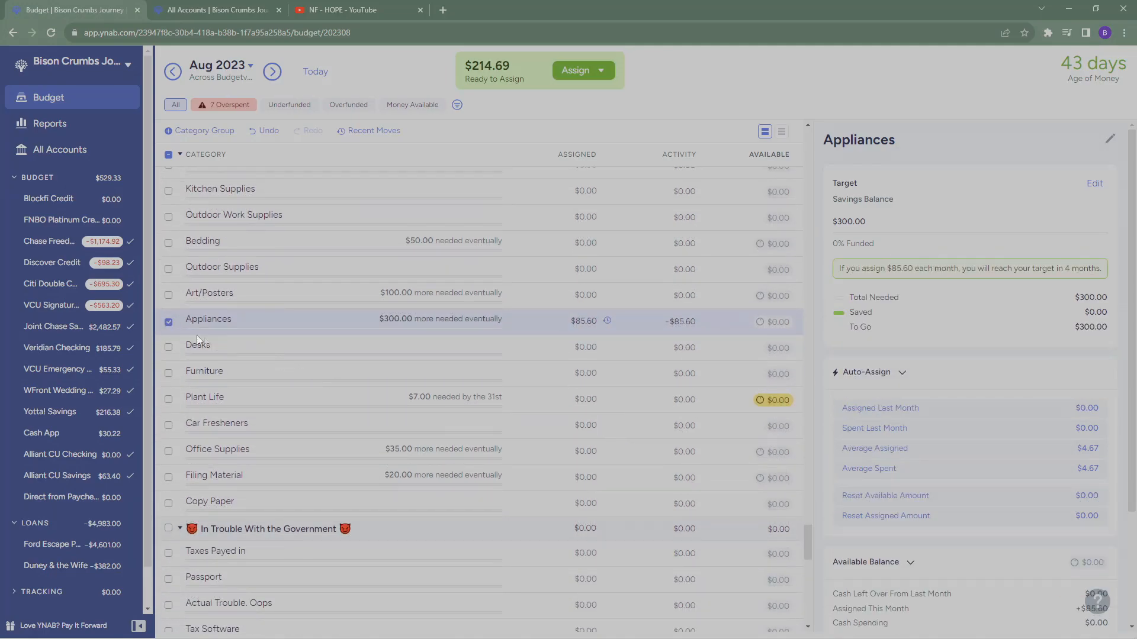
pyautogui.click(170, 323)
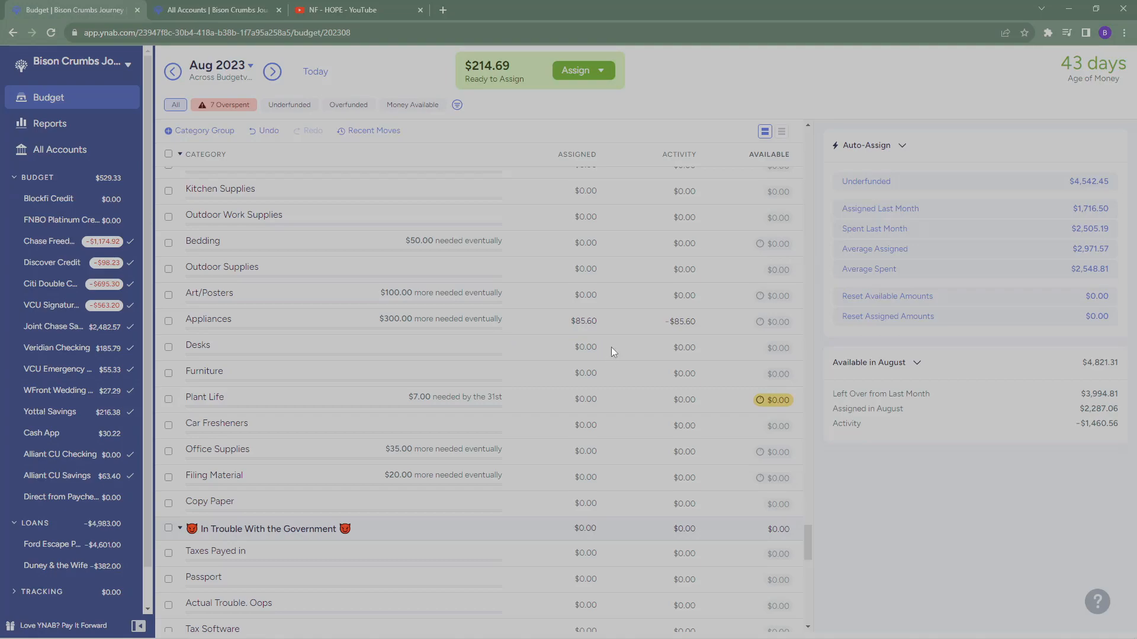
# In the Misc group, assign $3.21 to the Wife Payback category
pyautogui.scroll(-5, 611, 347)
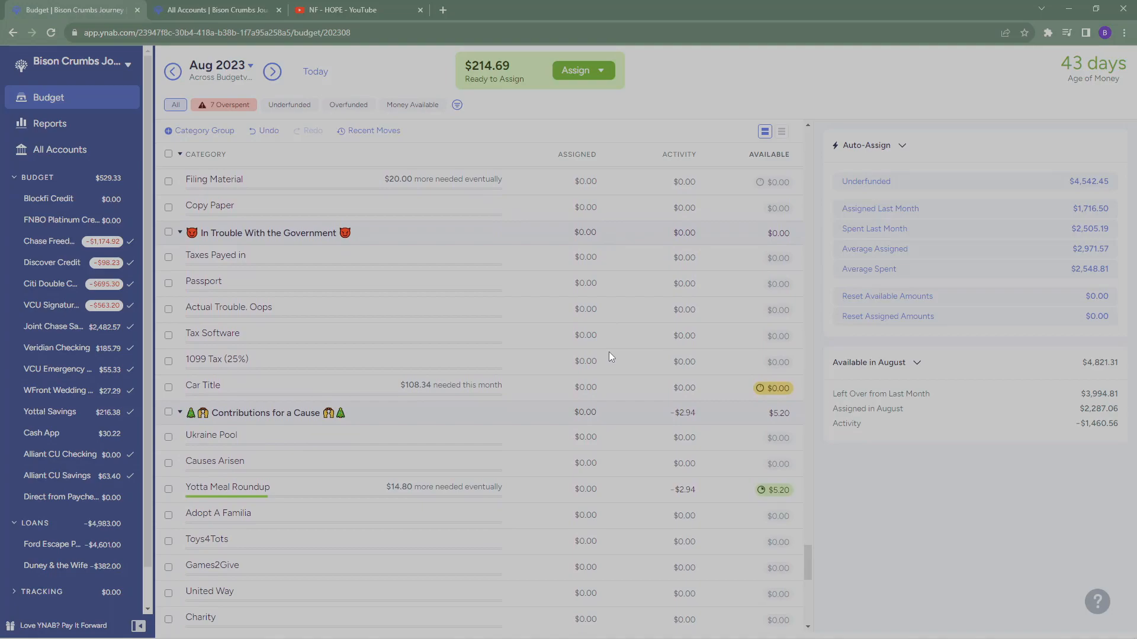
pyautogui.scroll(-2, 609, 353)
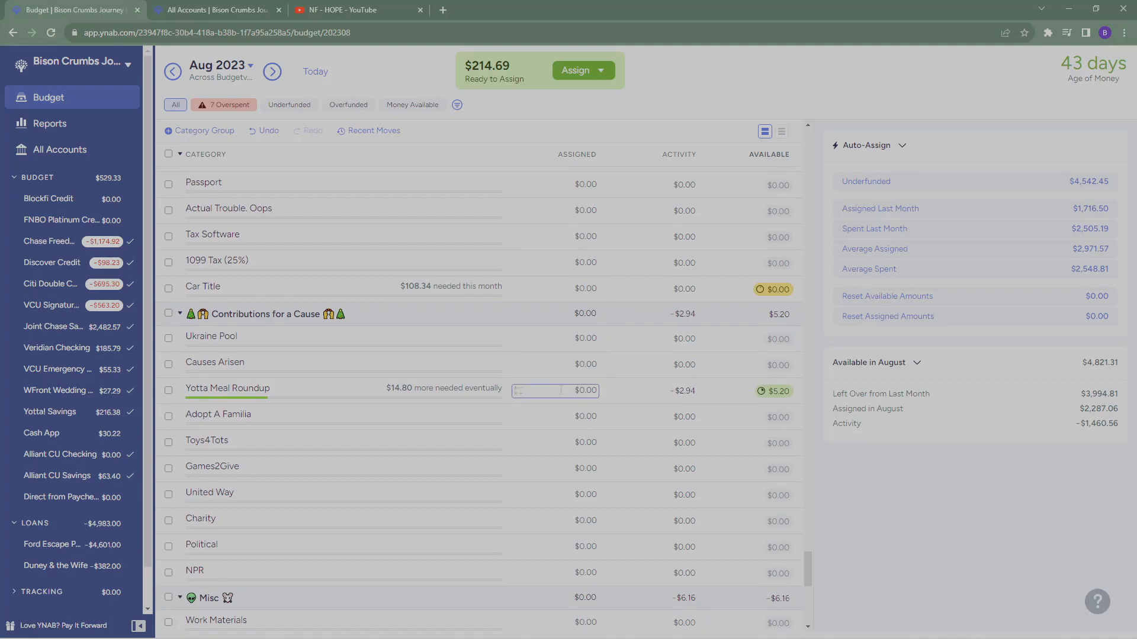
pyautogui.scroll(-2, 604, 355)
pyautogui.scroll(-2, 557, 389)
pyautogui.scroll(-2, 557, 390)
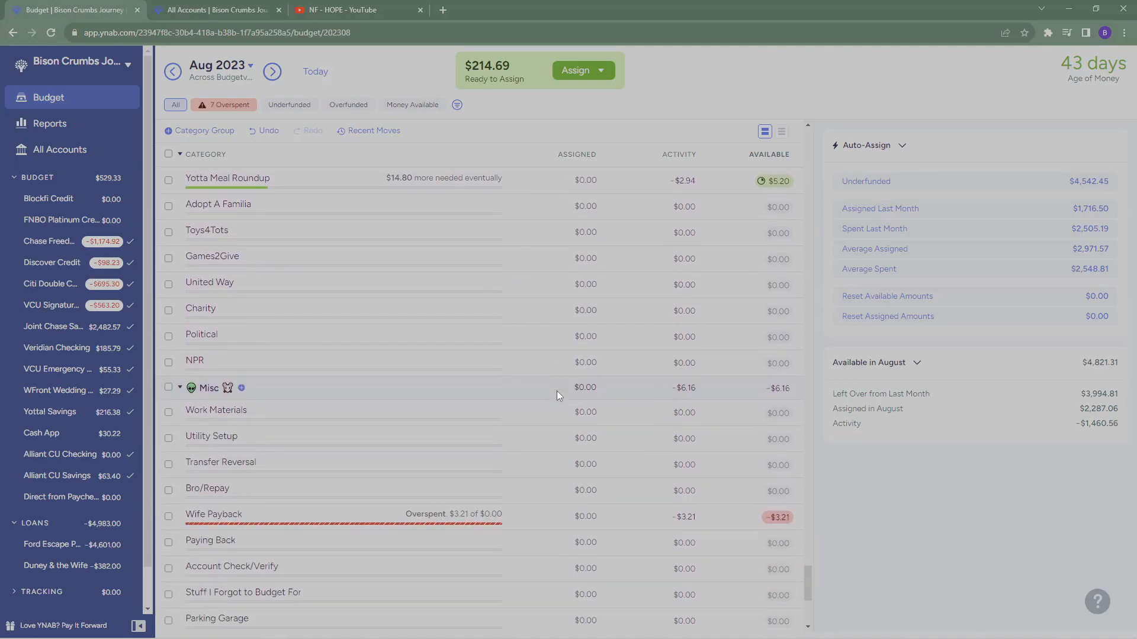
pyautogui.scroll(-2, 559, 396)
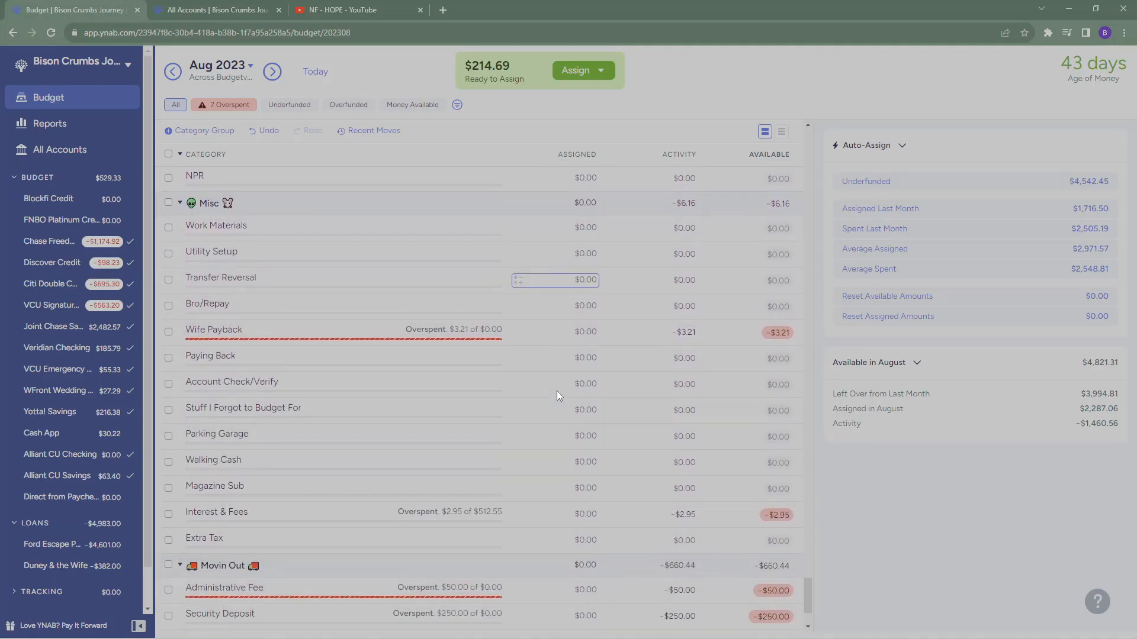
pyautogui.click(578, 333)
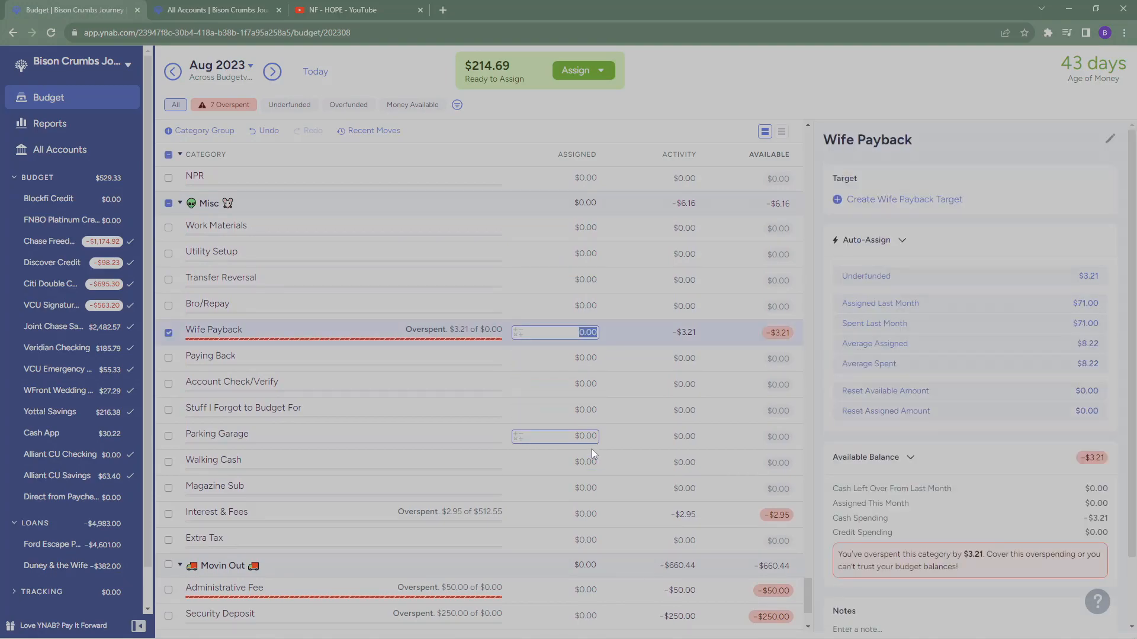
pyautogui.write('3.21')
pyautogui.press('Return')
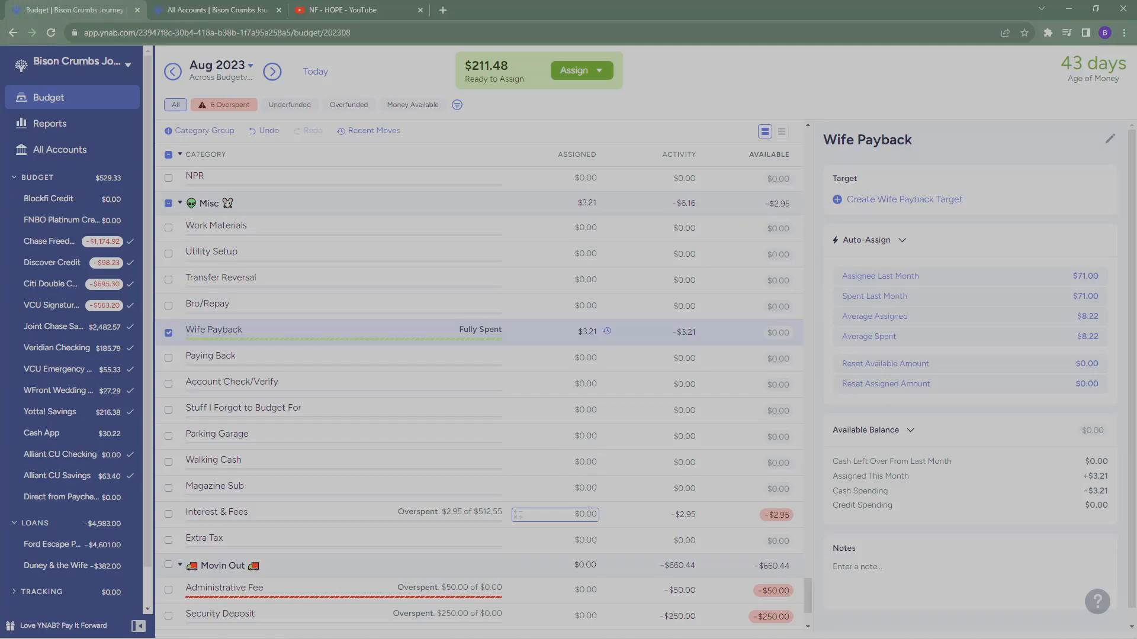
# Assign $2.95 to the Interest & Fees category in the Misc group and deselect it
pyautogui.click(583, 514)
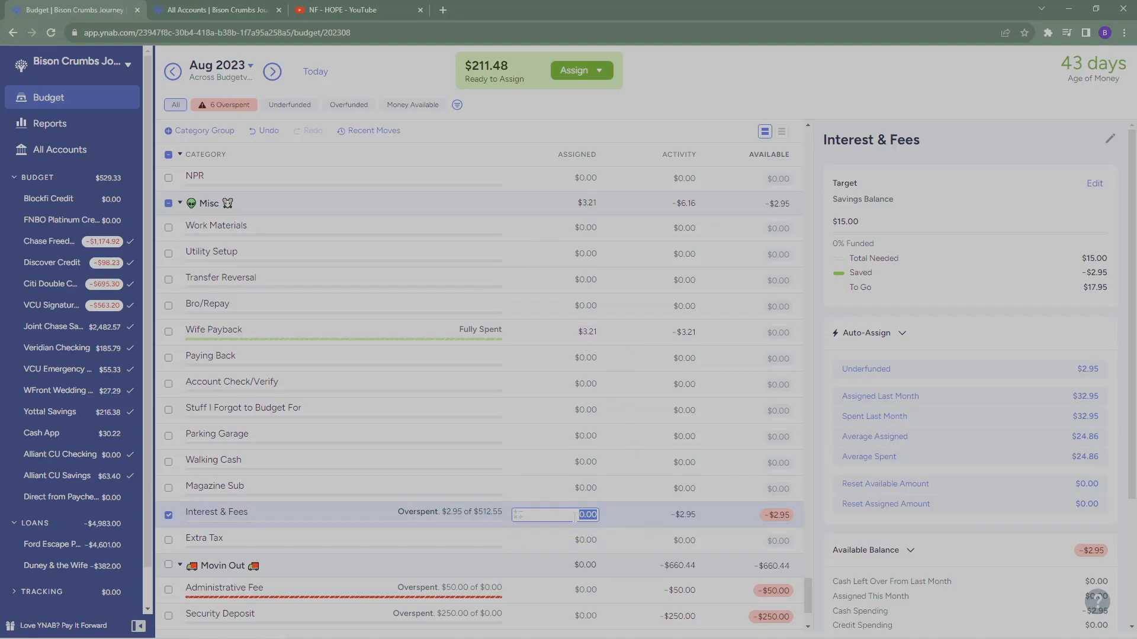
pyautogui.write('2.95')
pyautogui.press('Return')
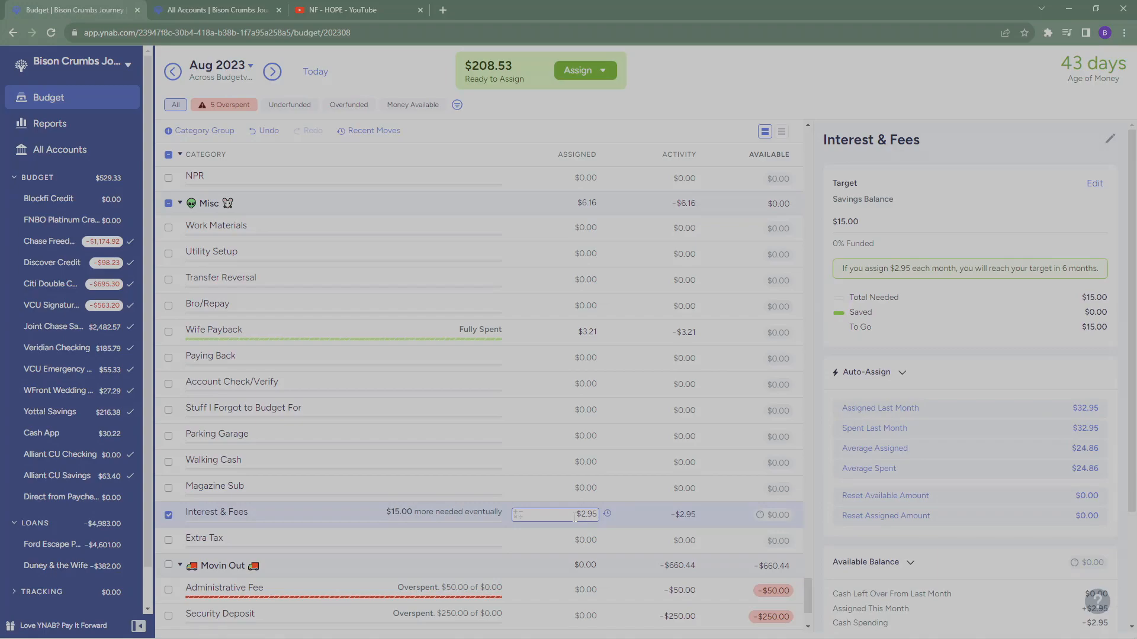
pyautogui.scroll(1, 575, 517)
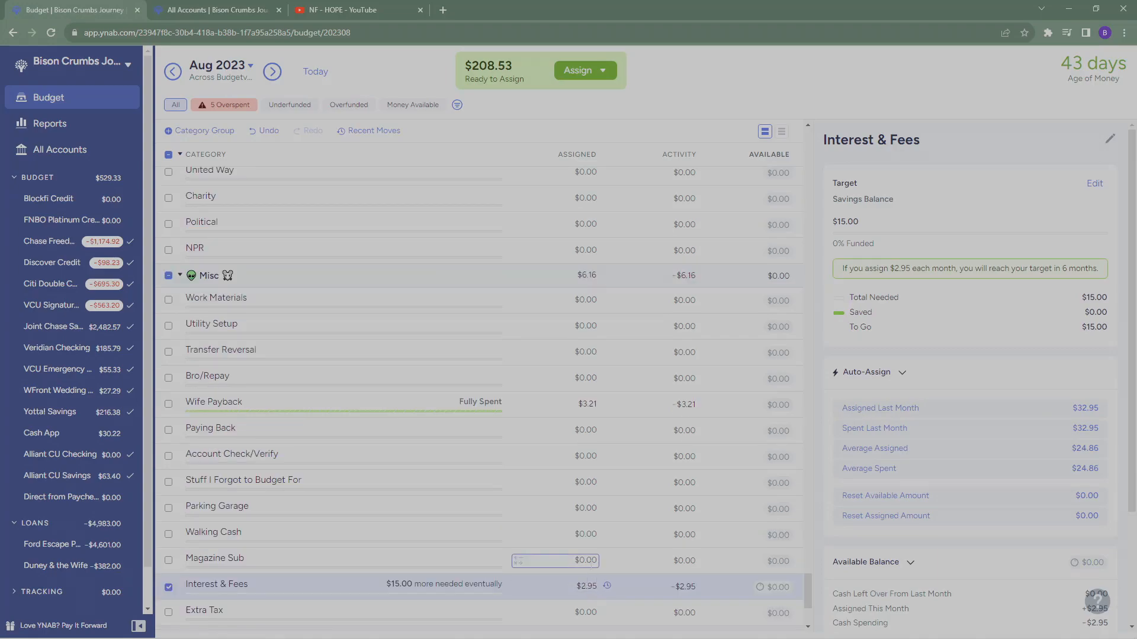
pyautogui.scroll(-3, 173, 384)
pyautogui.click(172, 384)
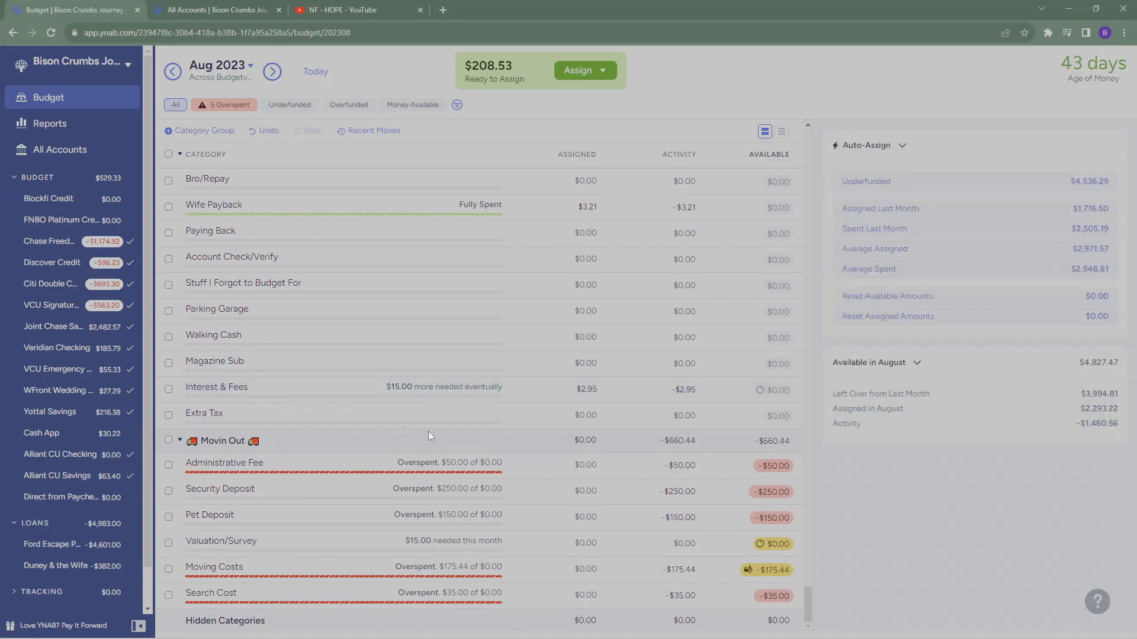
# In the Movin Out group, assign $50.00 to Administrative Fee and $250.00 to Security Deposit
pyautogui.click(595, 467)
pyautogui.click(587, 466)
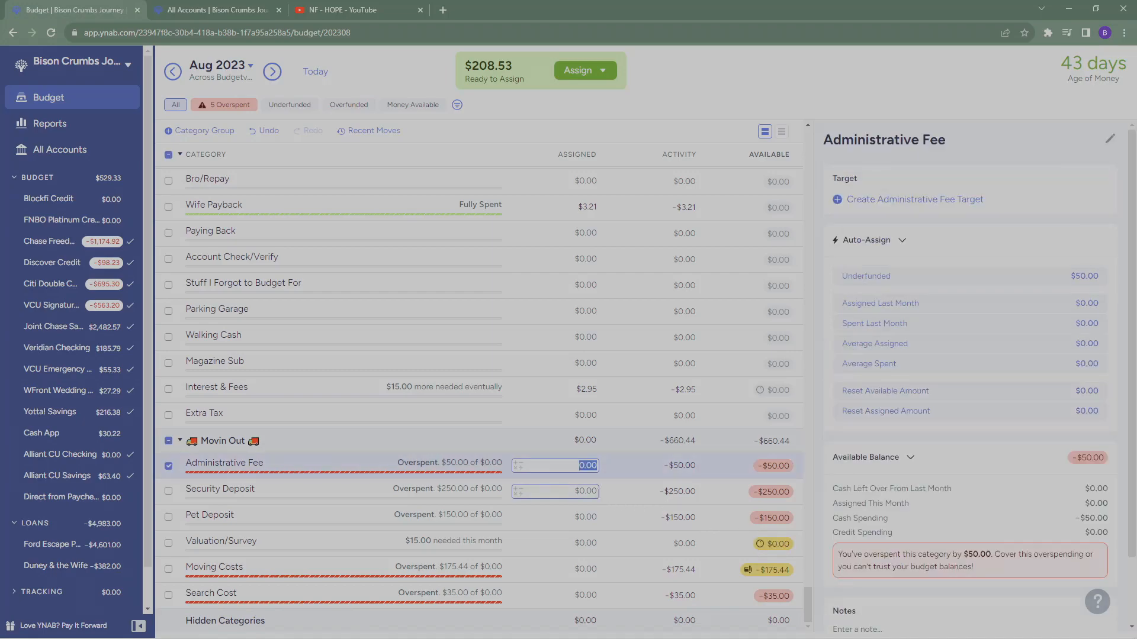
pyautogui.write('50')
pyautogui.press('Return')
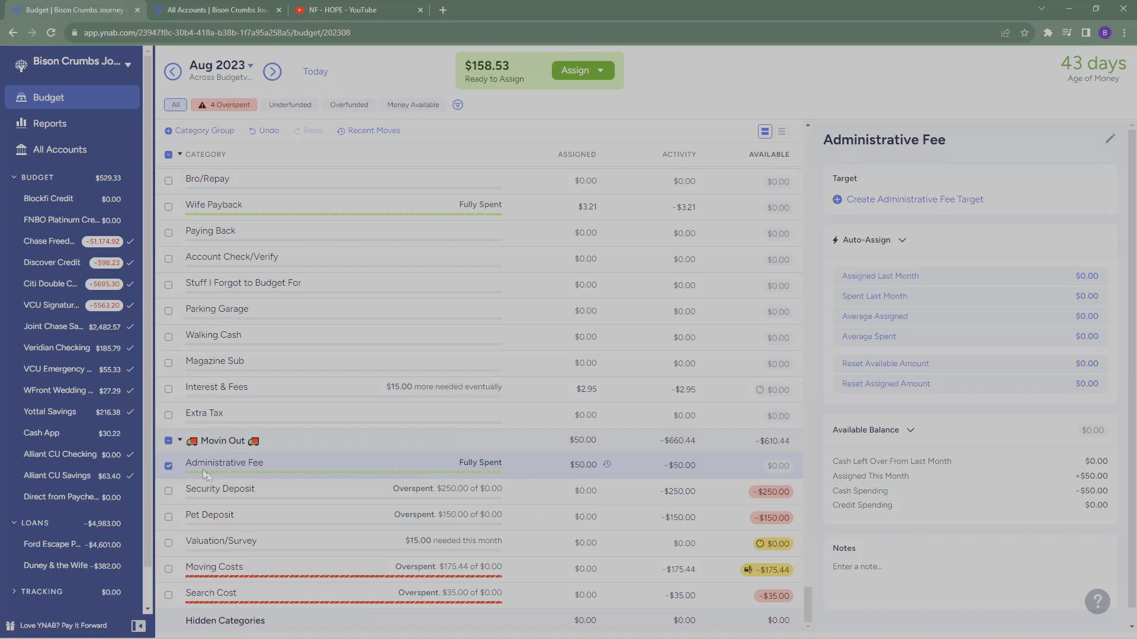
pyautogui.click(586, 496)
pyautogui.write('250')
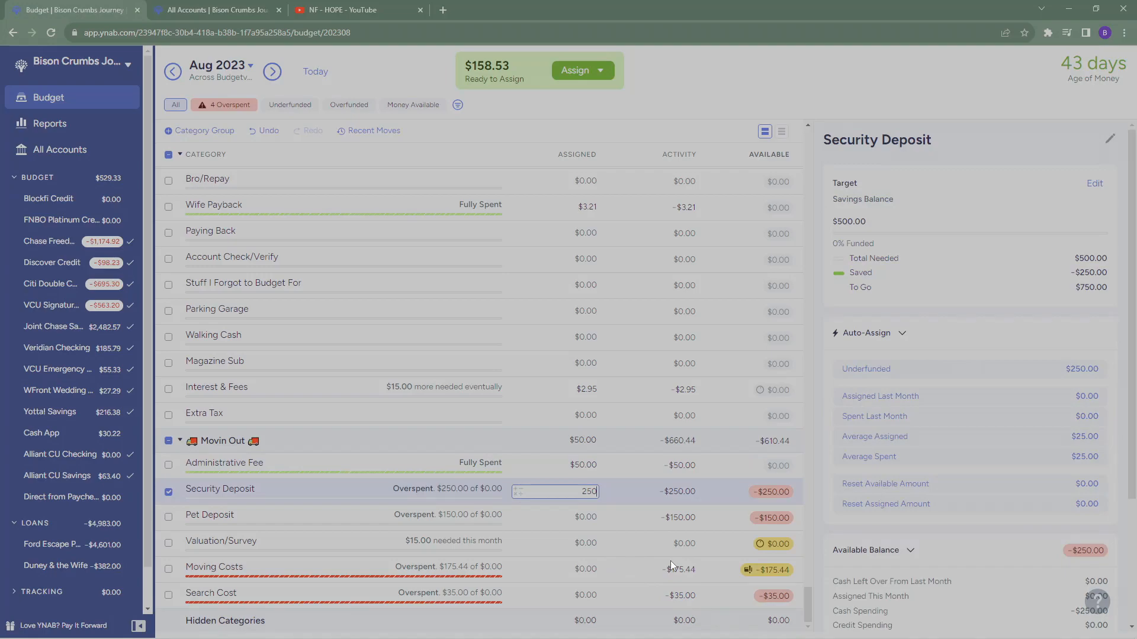
pyautogui.press('Return')
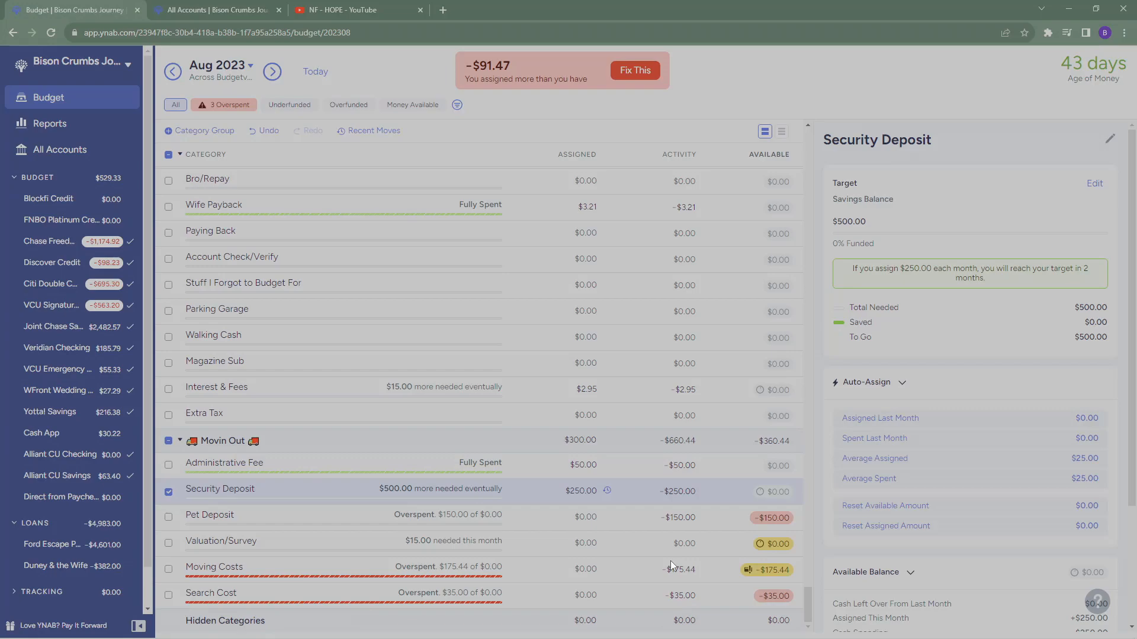
# In the Movin Out group, assign $150.00 to Pet Deposit and $175.44 to Moving Costs
pyautogui.click(674, 521)
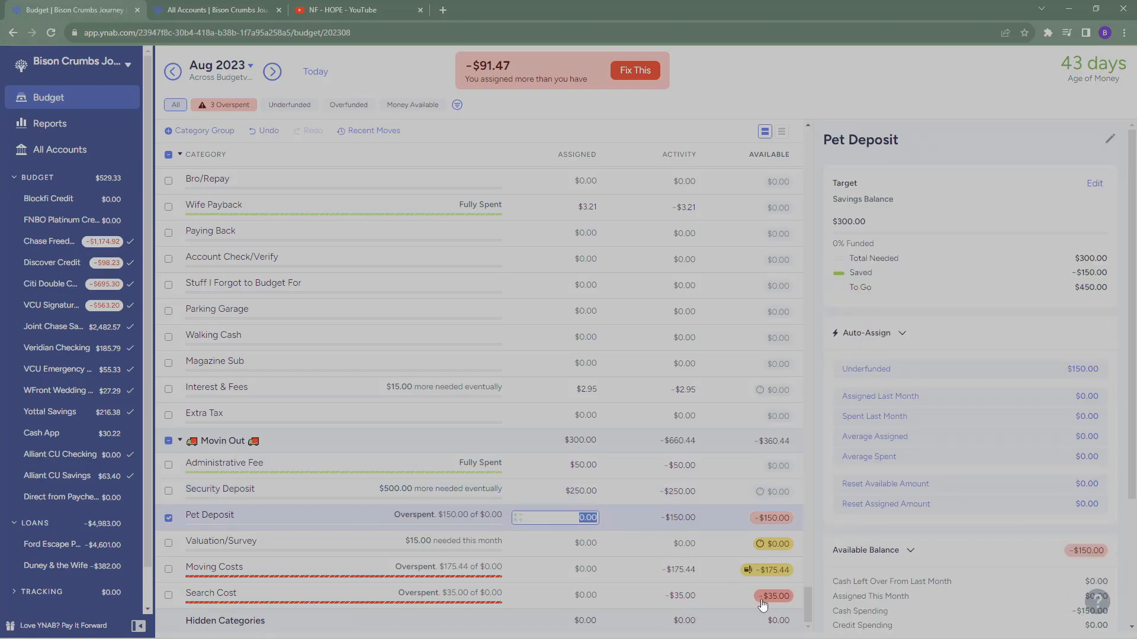
pyautogui.write('150')
pyautogui.press('Return')
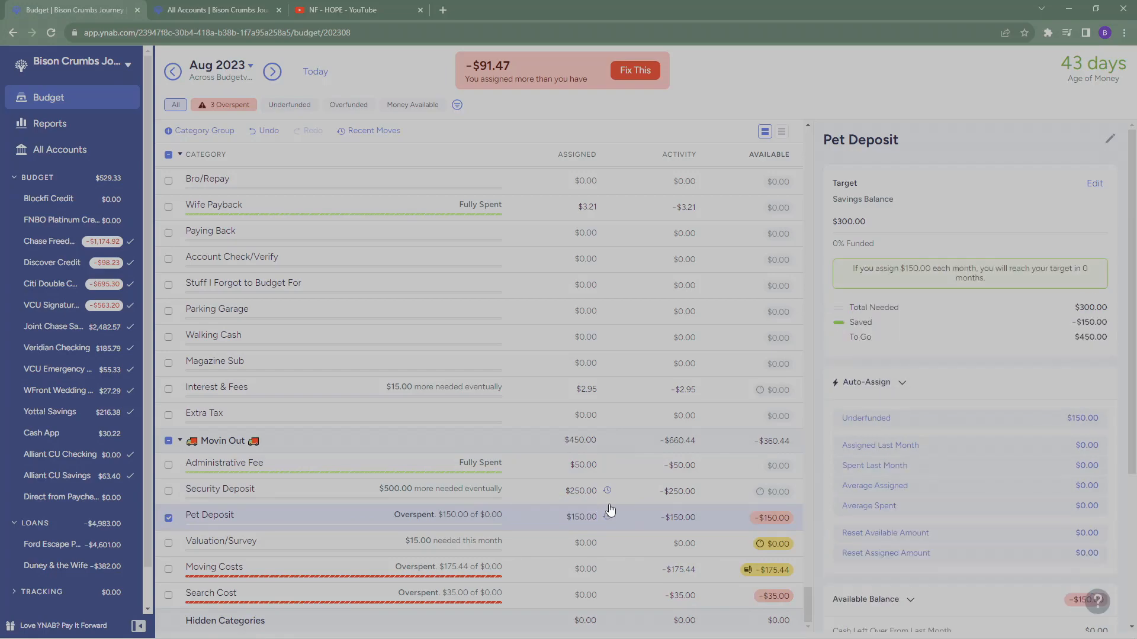
pyautogui.click(560, 570)
pyautogui.write('175.44')
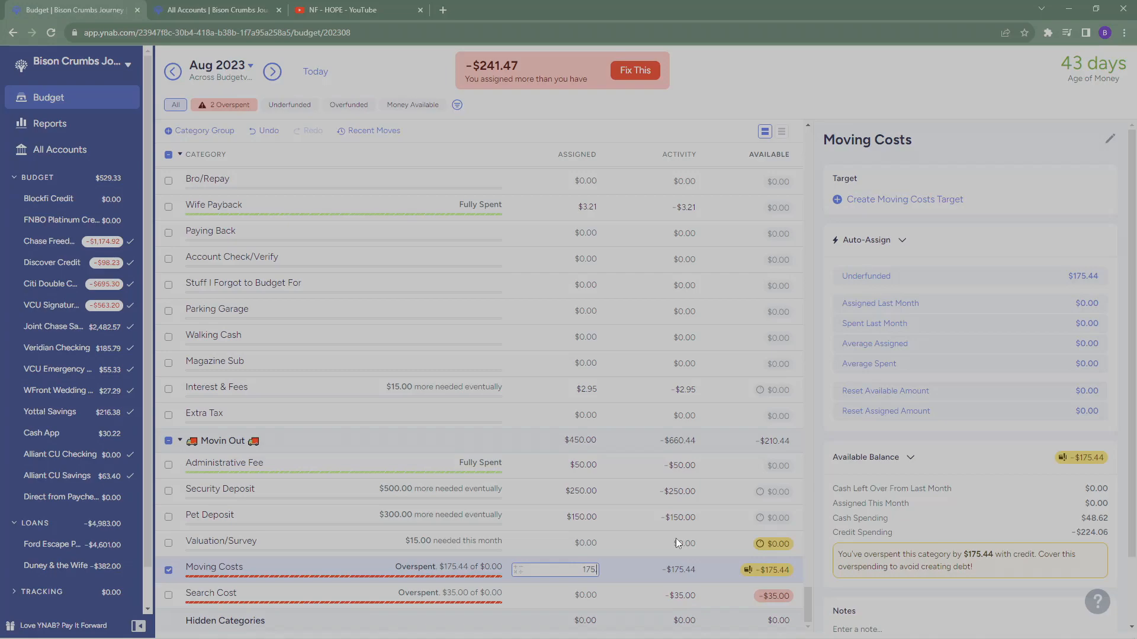
pyautogui.press('Return')
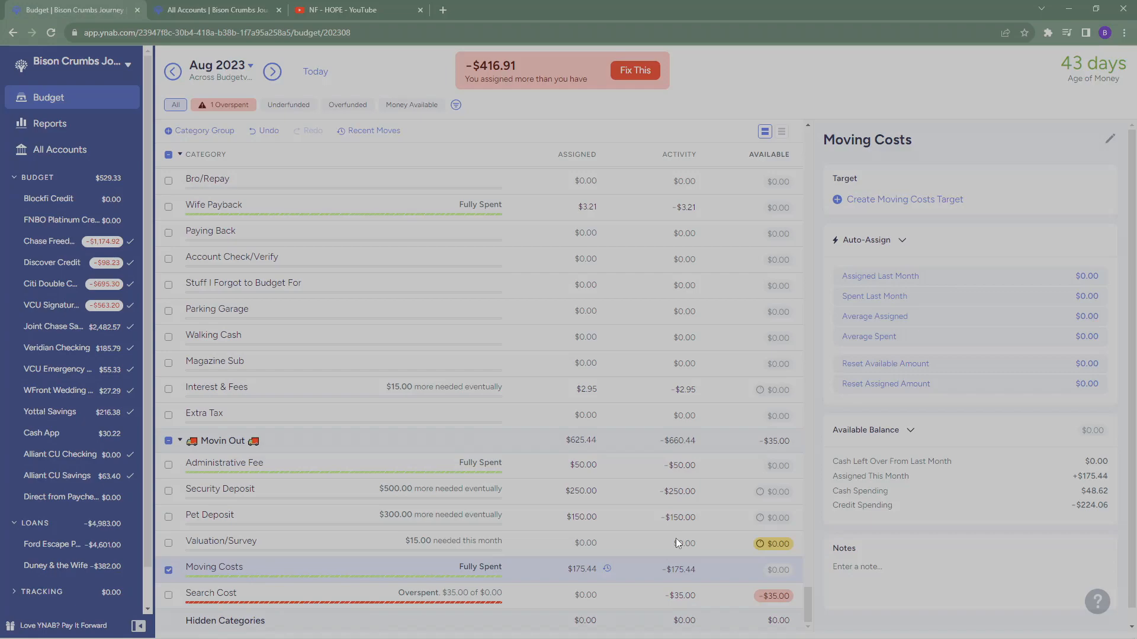
# Assign $35.00 to the Search Cost category in the Movin Out group and clear its selection
pyautogui.click(570, 594)
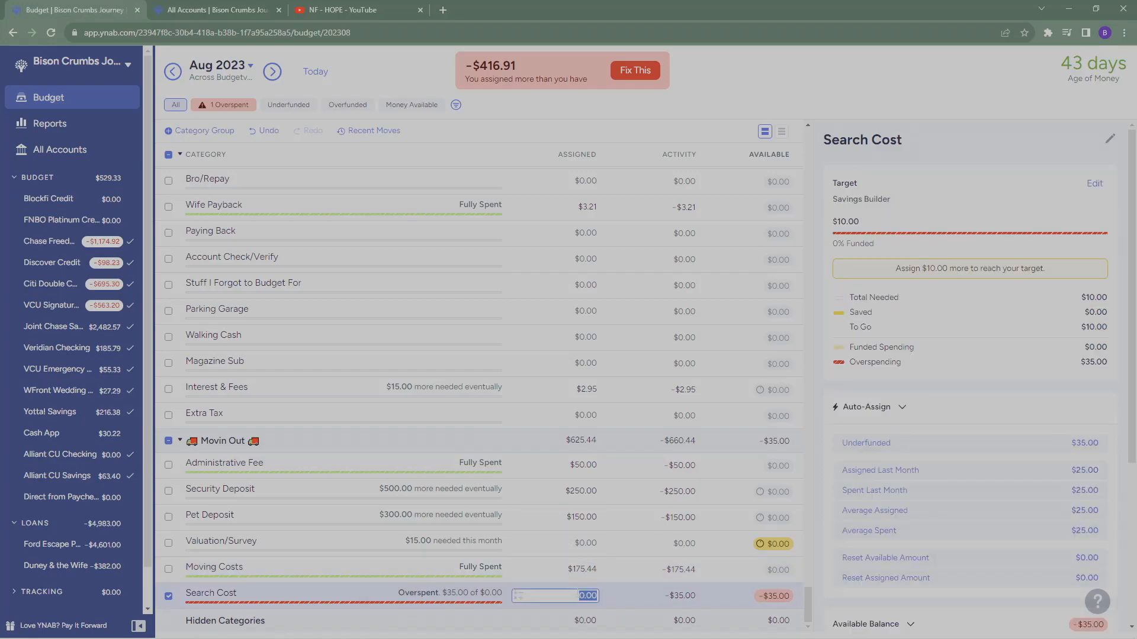
pyautogui.write('35')
pyautogui.press('Return')
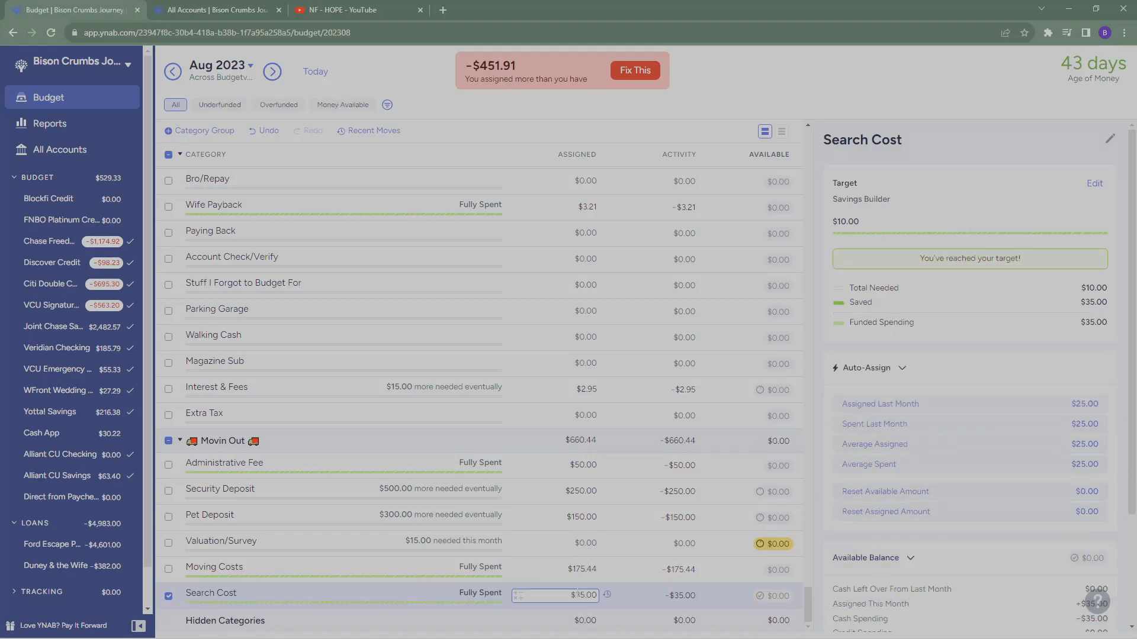
pyautogui.click(169, 595)
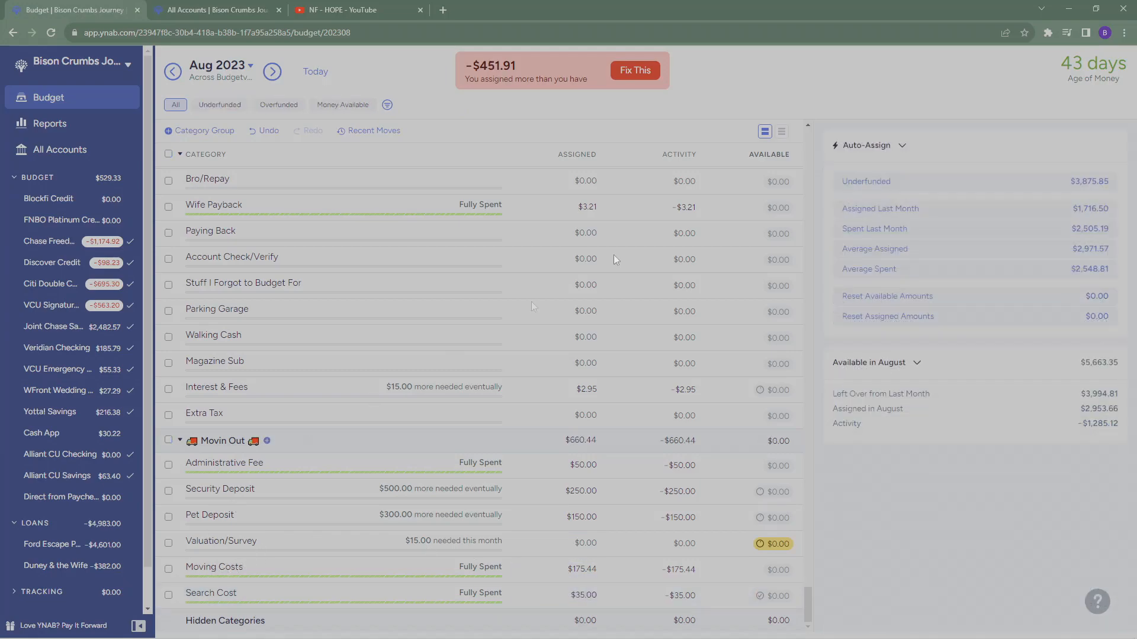
pyautogui.click(586, 595)
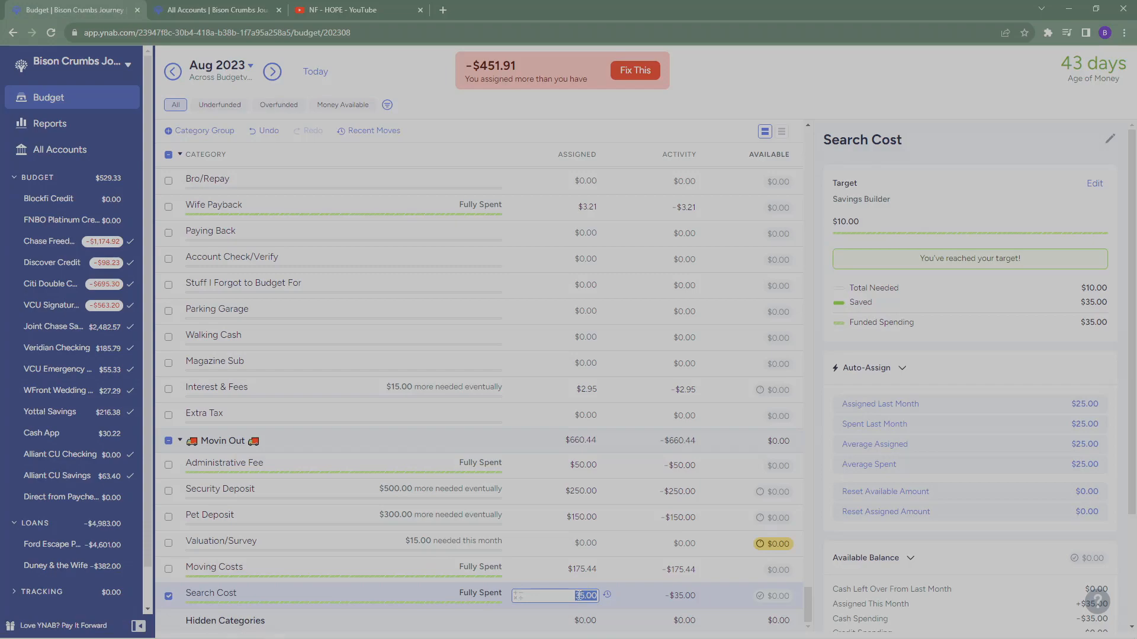
pyautogui.click(169, 596)
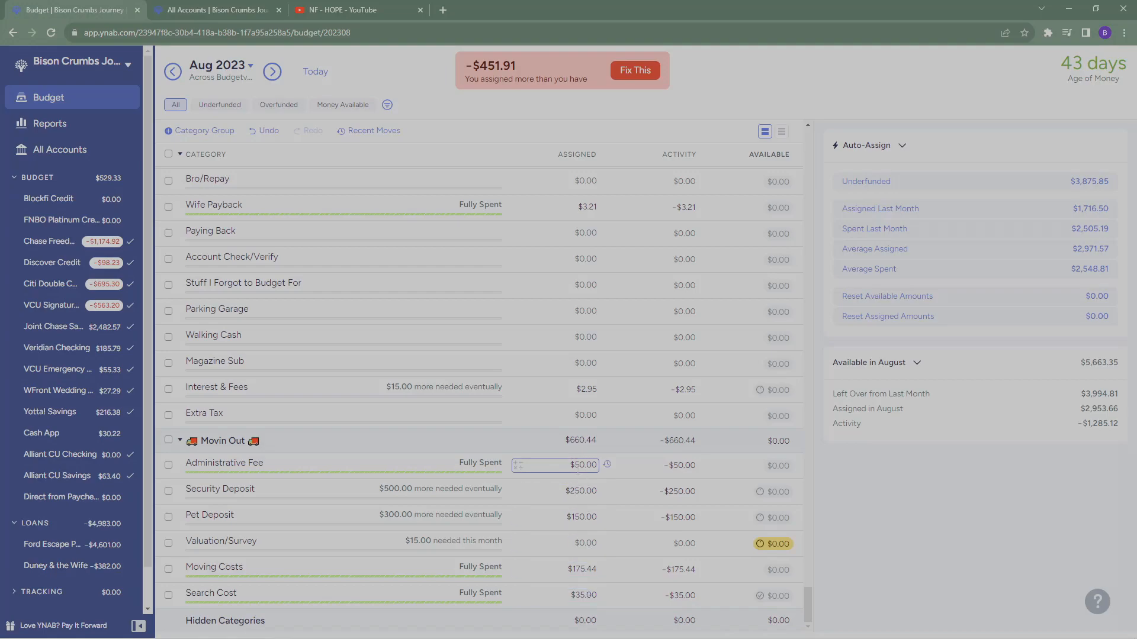
pyautogui.click(551, 465)
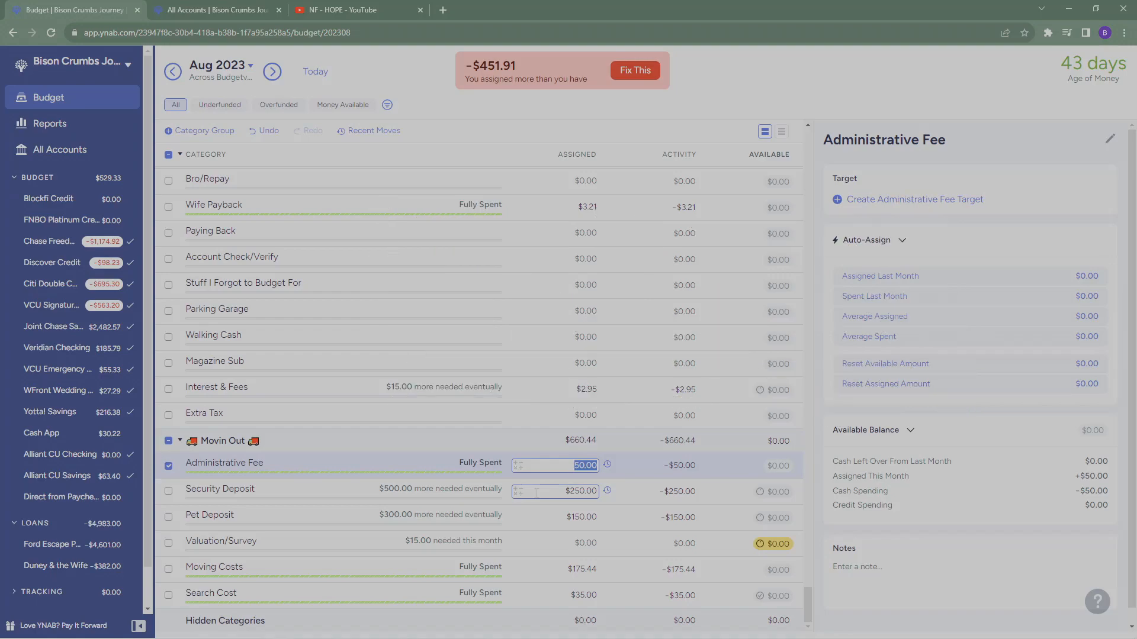
pyautogui.click(172, 474)
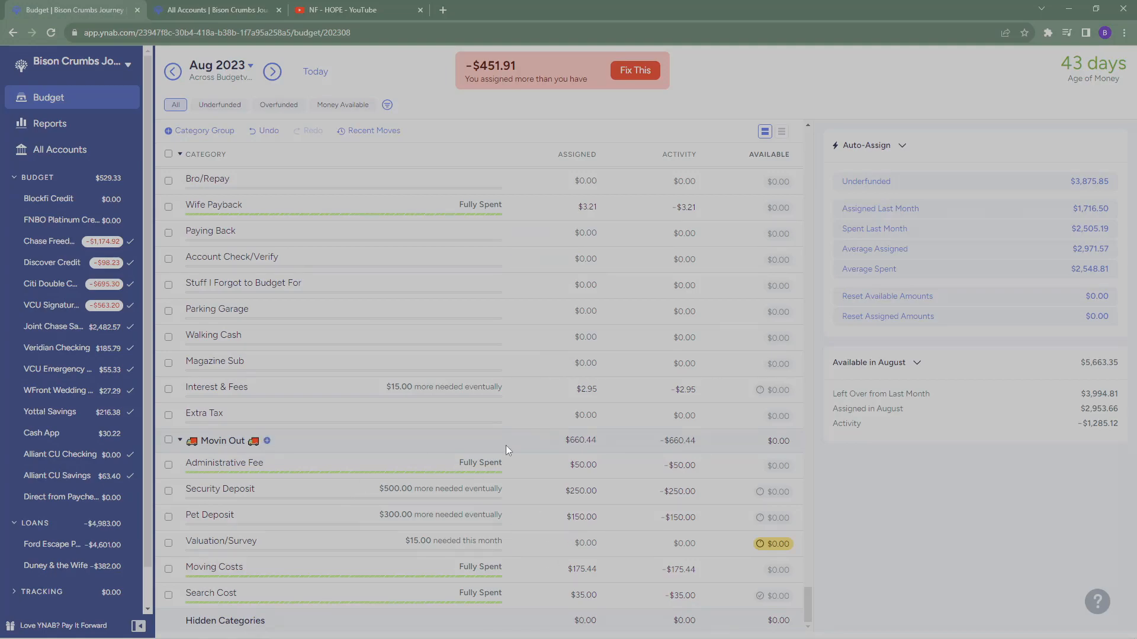
# Set the assigned amount of the Roth 2023 category in the Investing group to -$594.77
pyautogui.scroll(15, 506, 445)
pyautogui.scroll(10, 505, 445)
pyautogui.scroll(12, 506, 445)
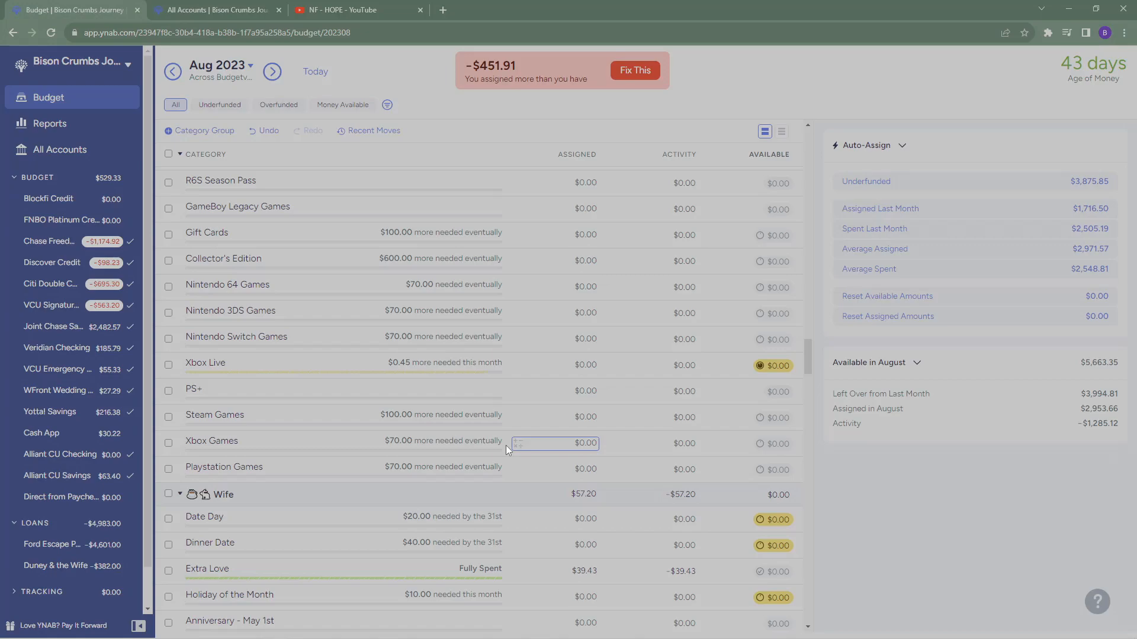
pyautogui.scroll(-12, 506, 445)
pyautogui.scroll(-12, 517, 452)
pyautogui.scroll(10, 515, 454)
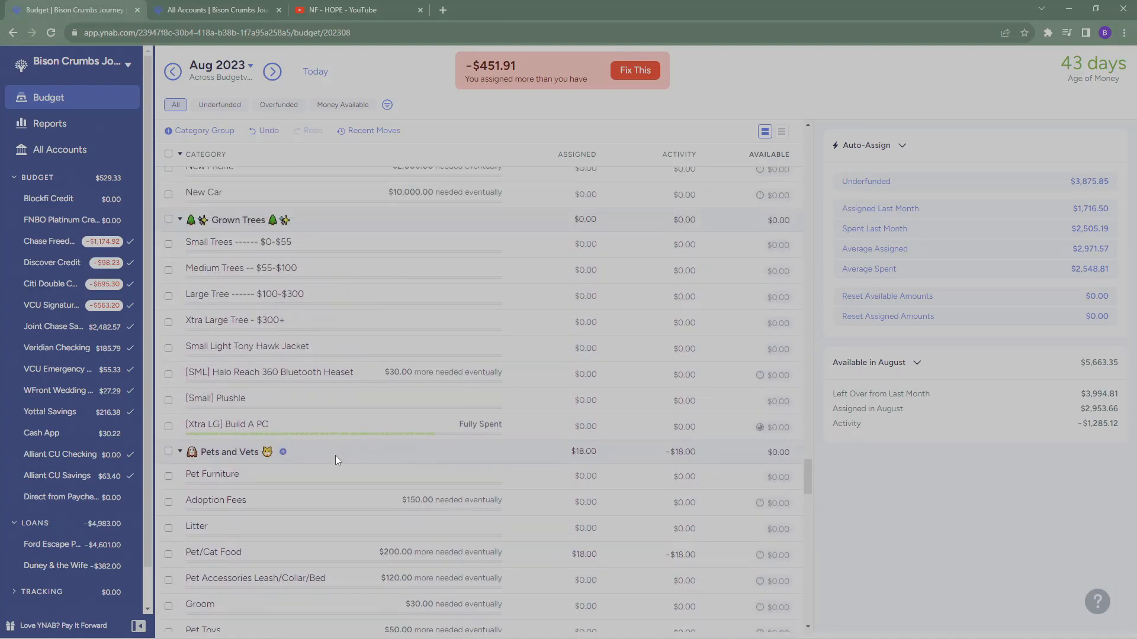
pyautogui.scroll(5, 443, 477)
pyautogui.scroll(4, 480, 496)
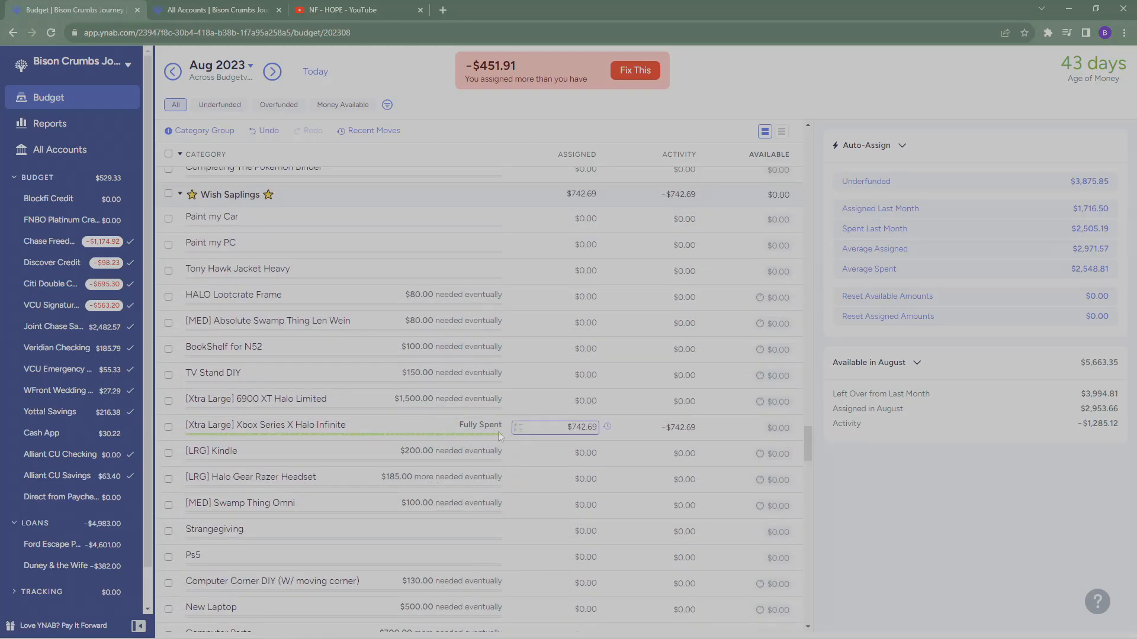
pyautogui.scroll(6, 476, 453)
pyautogui.scroll(10, 456, 463)
pyautogui.scroll(10, 456, 464)
pyautogui.scroll(7, 453, 467)
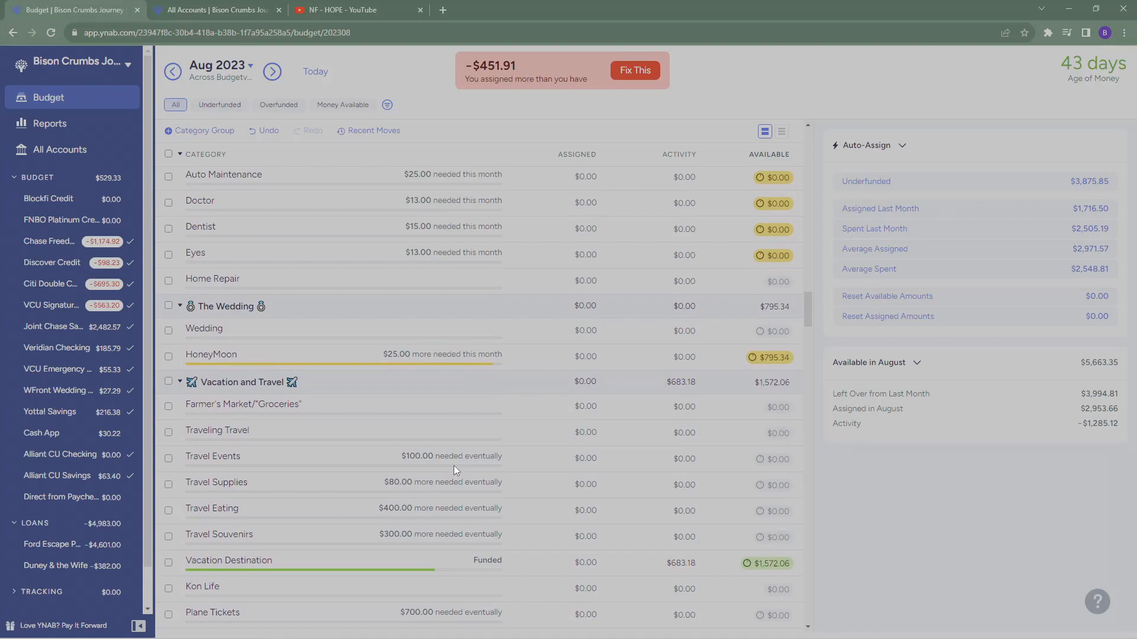
pyautogui.scroll(5, 453, 472)
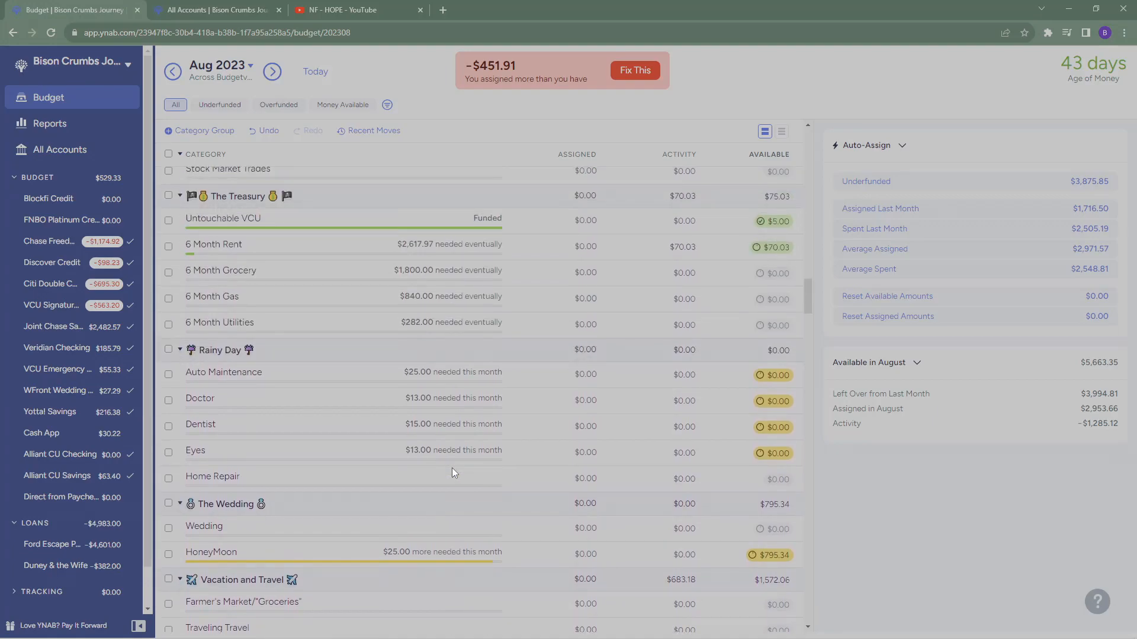
pyautogui.scroll(3, 454, 466)
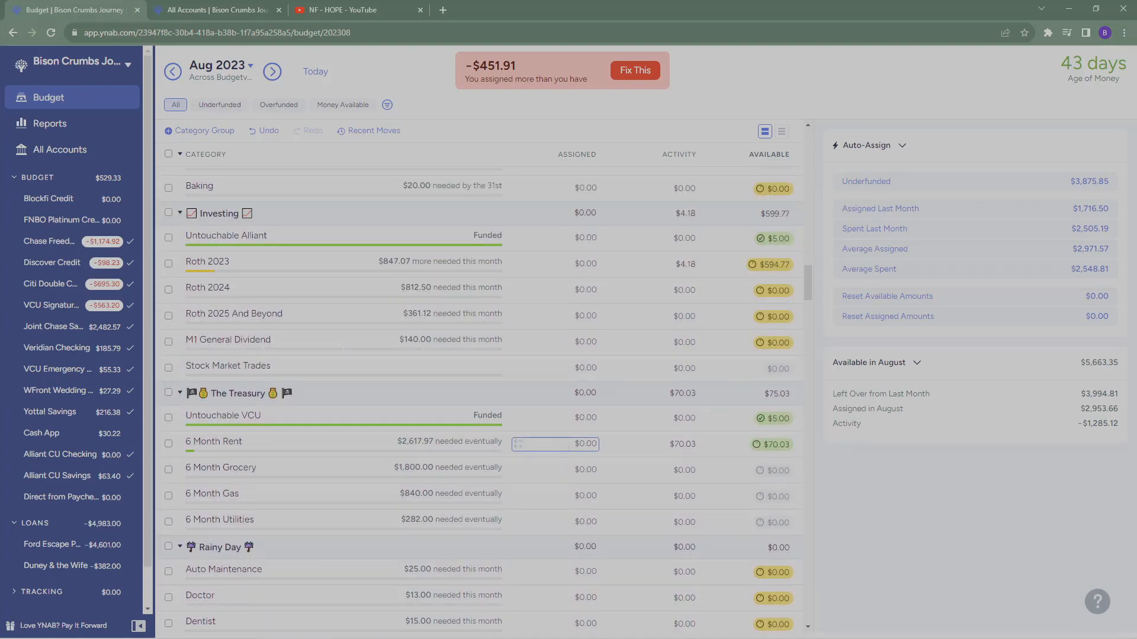
pyautogui.scroll(3, 509, 503)
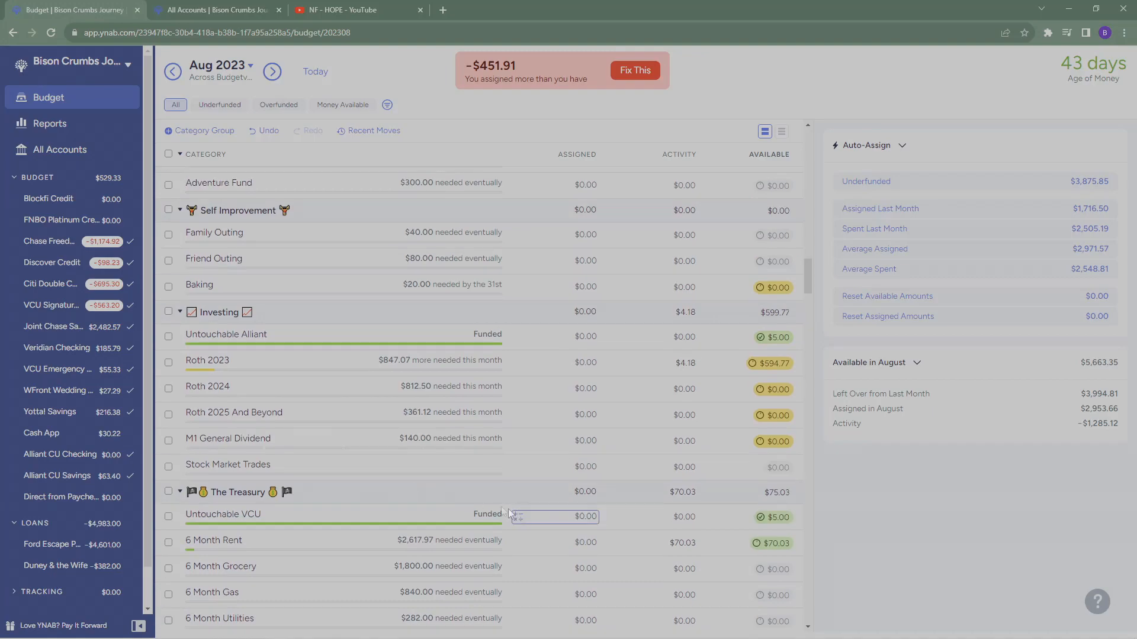
pyautogui.scroll(3, 441, 491)
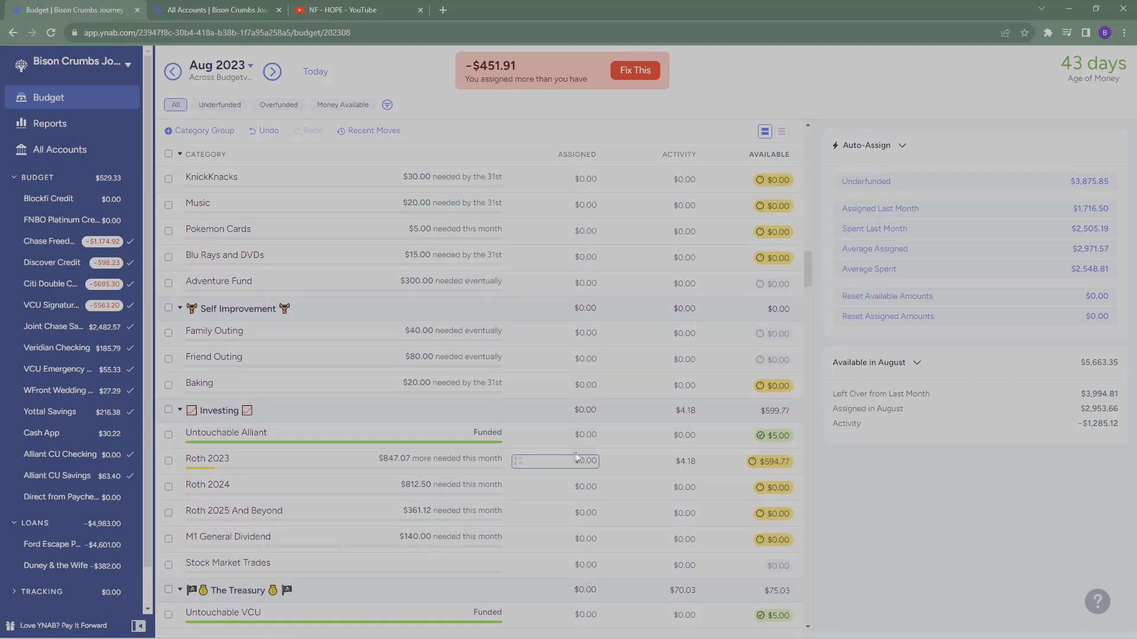
pyautogui.click(577, 460)
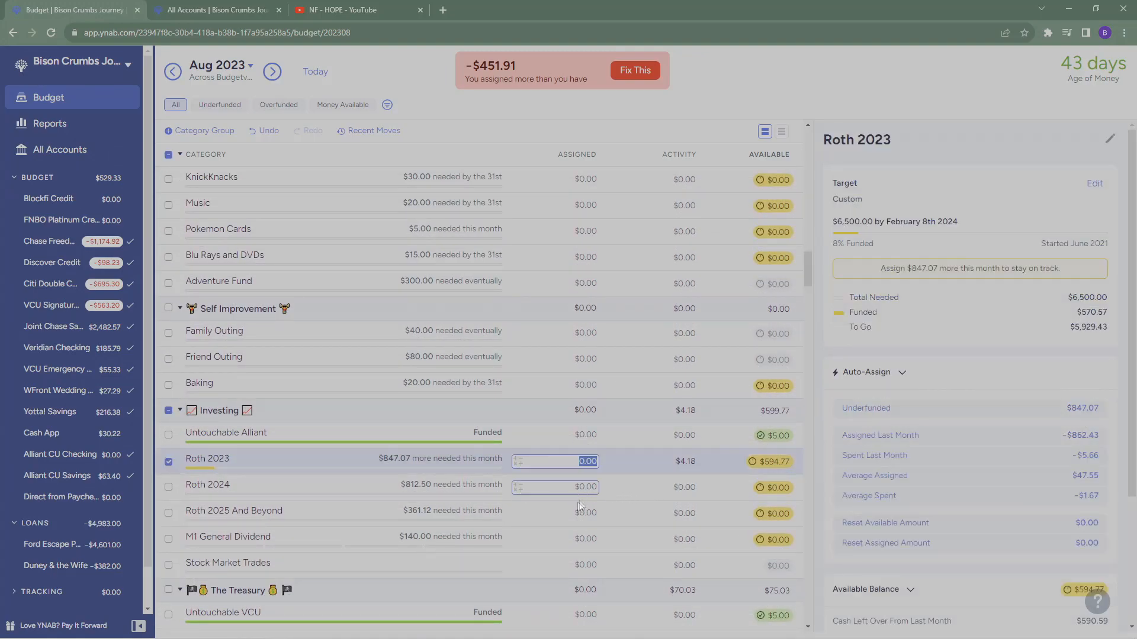
pyautogui.press('BackSpace')
pyautogui.write('-$59')
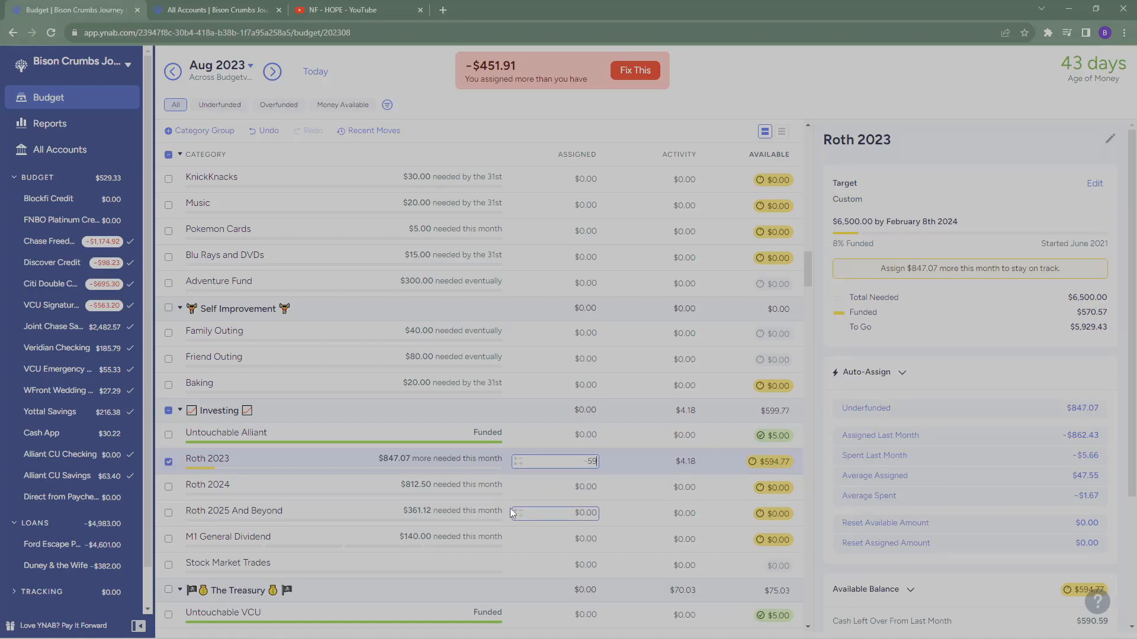
pyautogui.write('4.77')
pyautogui.press('Return')
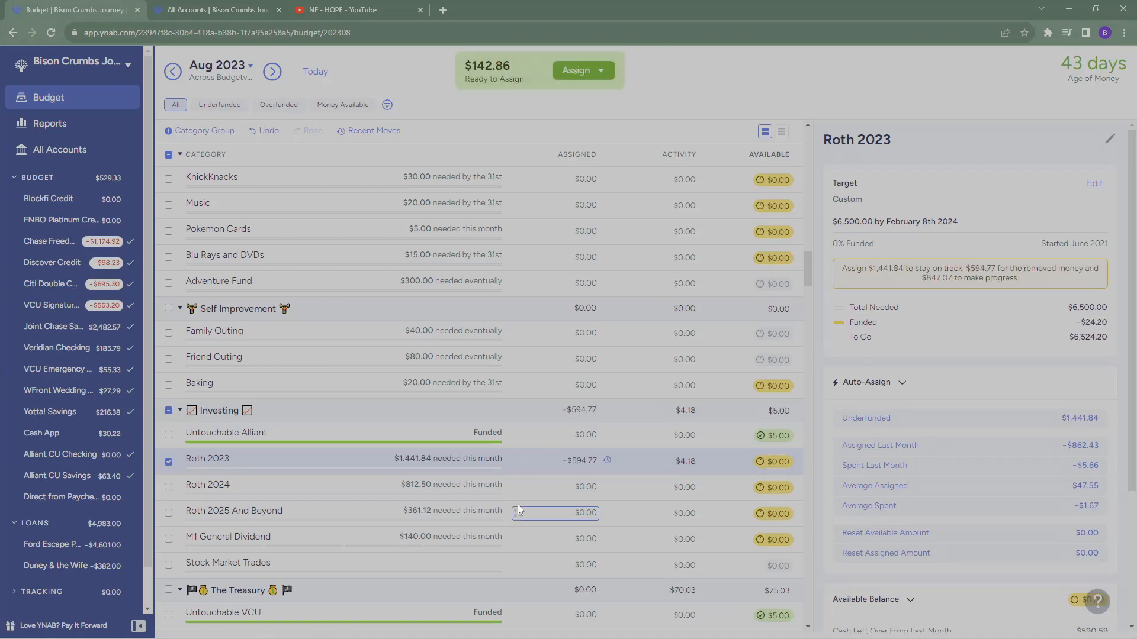
# Add $142.86 back to the assigned amount of the Roth 2023 category and clear its selection
pyautogui.click(584, 470)
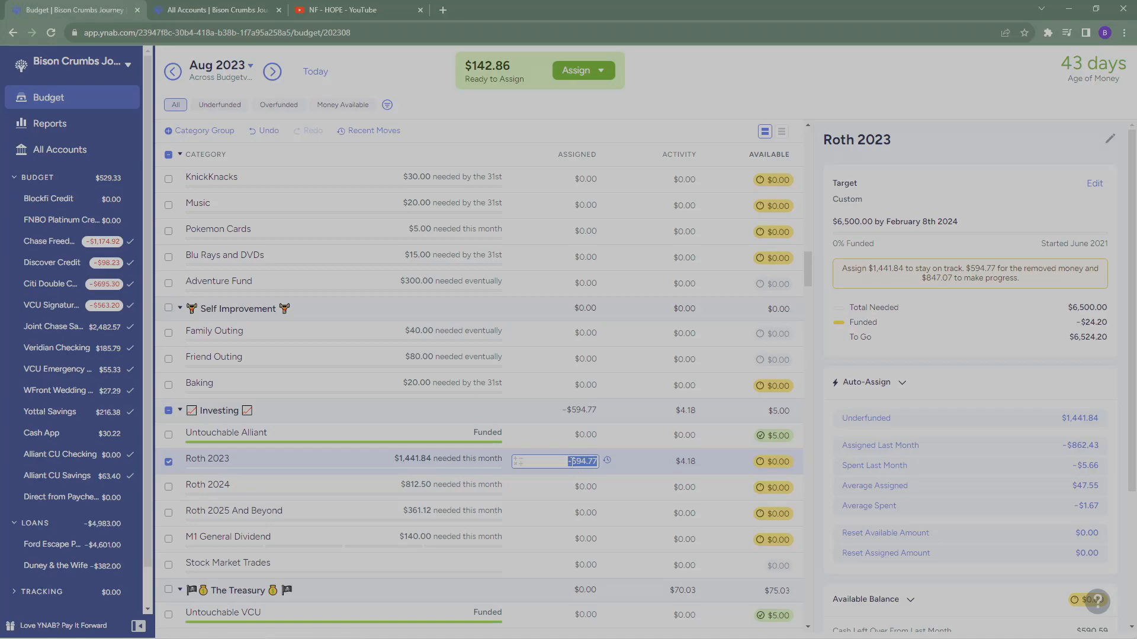
pyautogui.click(595, 462)
pyautogui.write('+142.86')
pyautogui.press('Return')
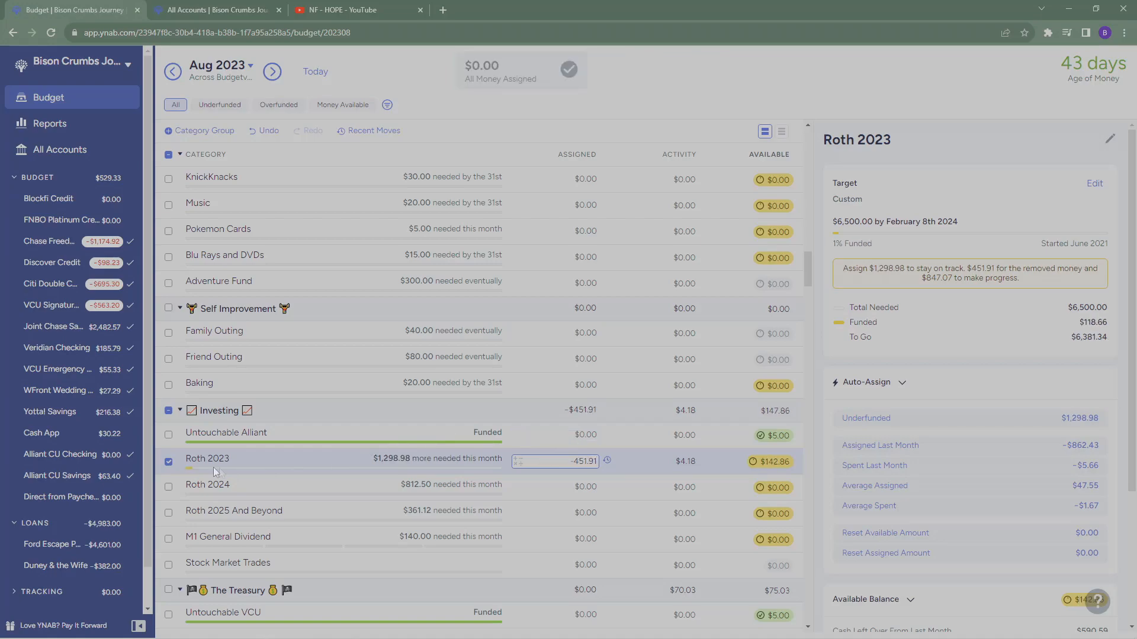
pyautogui.click(166, 465)
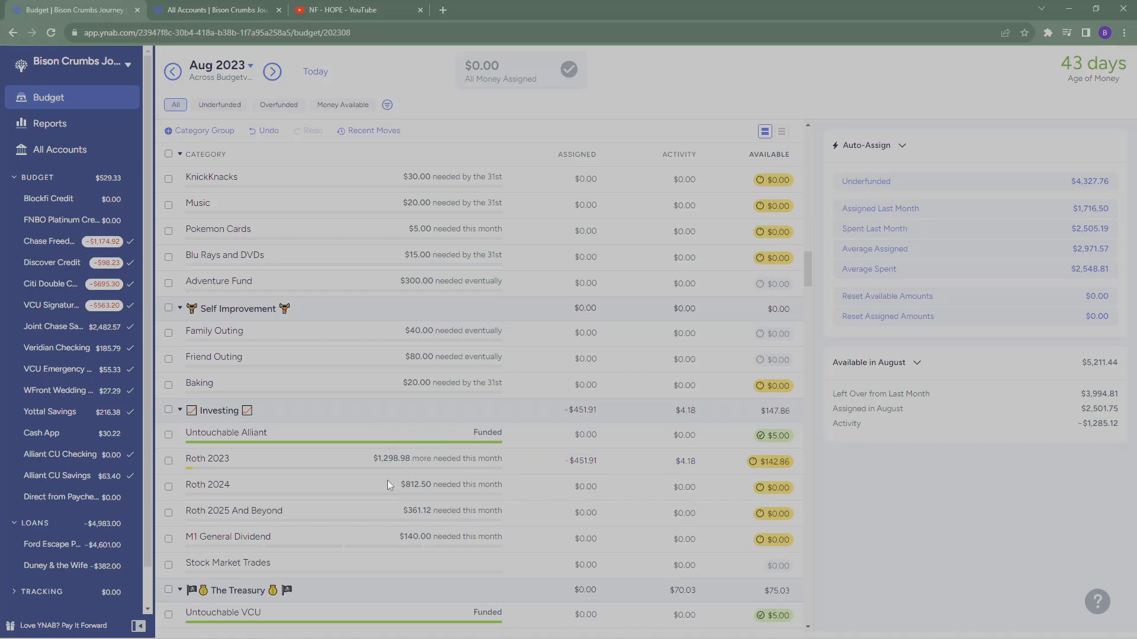
# Review the August category balances from The Wedding group up to Credit Card Payments and down to Creative Careers
pyautogui.scroll(-3, 380, 463)
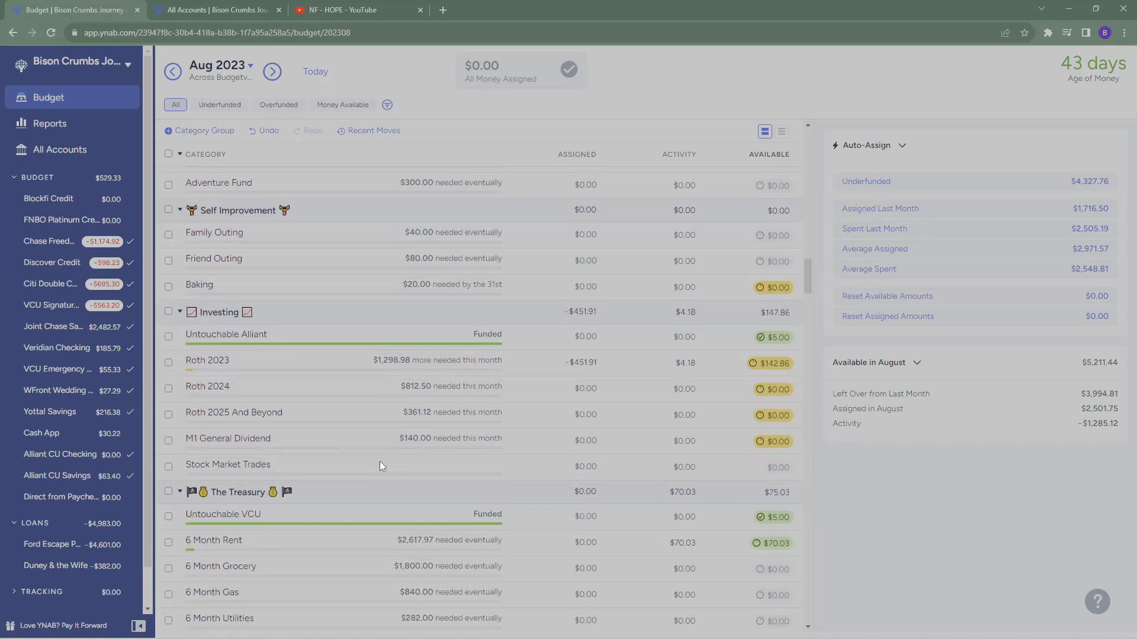
pyautogui.scroll(-5, 379, 457)
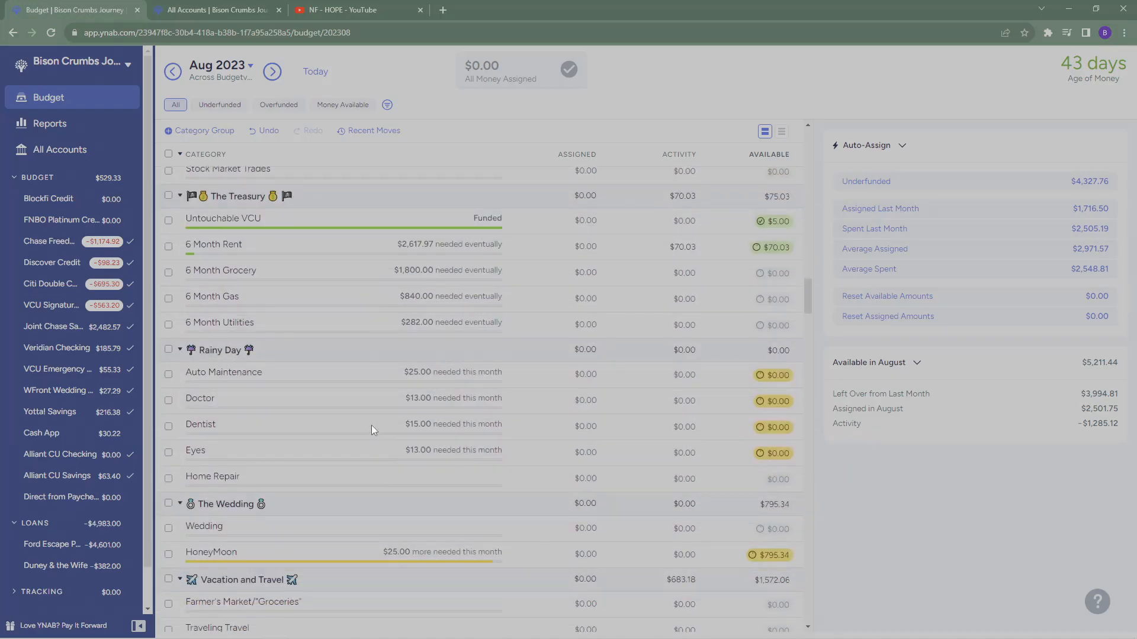
pyautogui.scroll(2, 369, 425)
pyautogui.scroll(10, 369, 425)
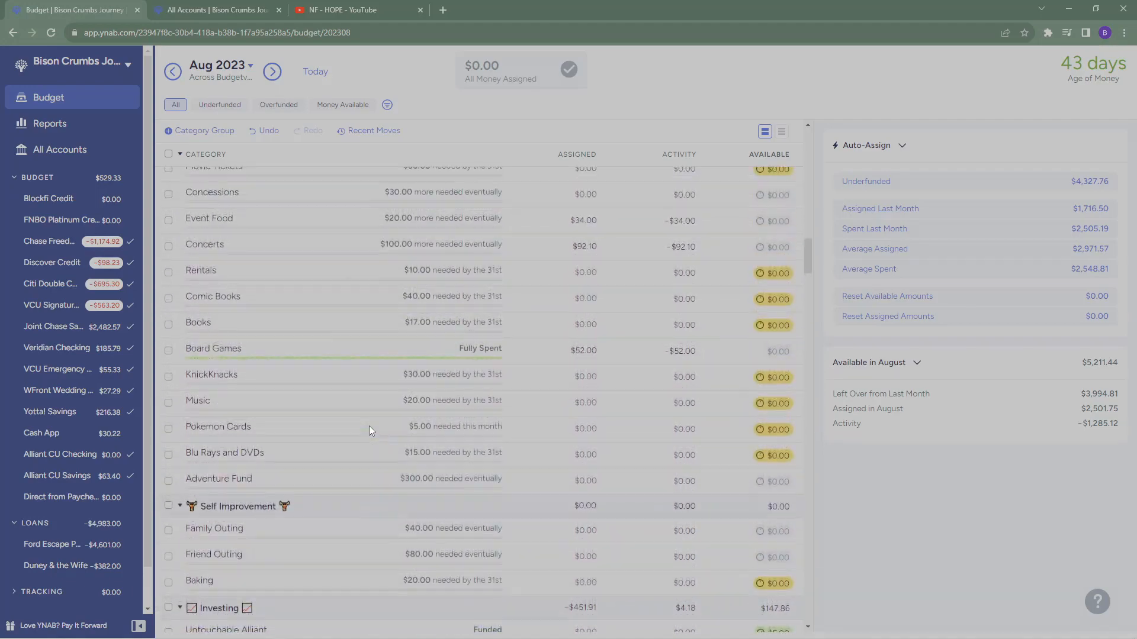
pyautogui.scroll(12, 368, 425)
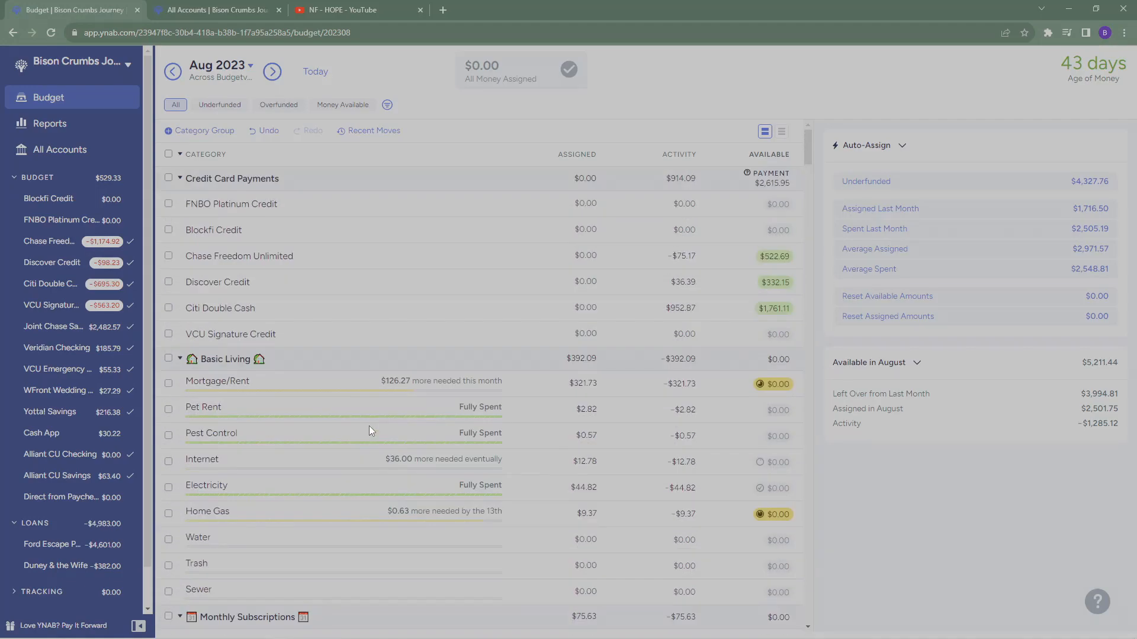
pyautogui.scroll(-9, 368, 425)
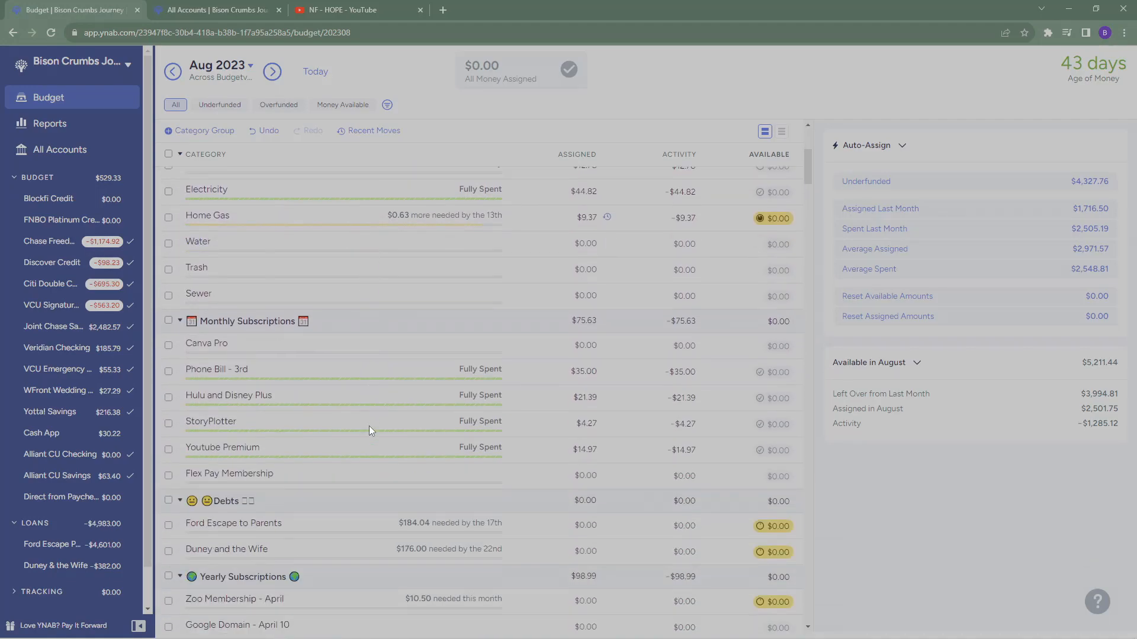
pyautogui.scroll(-4, 368, 425)
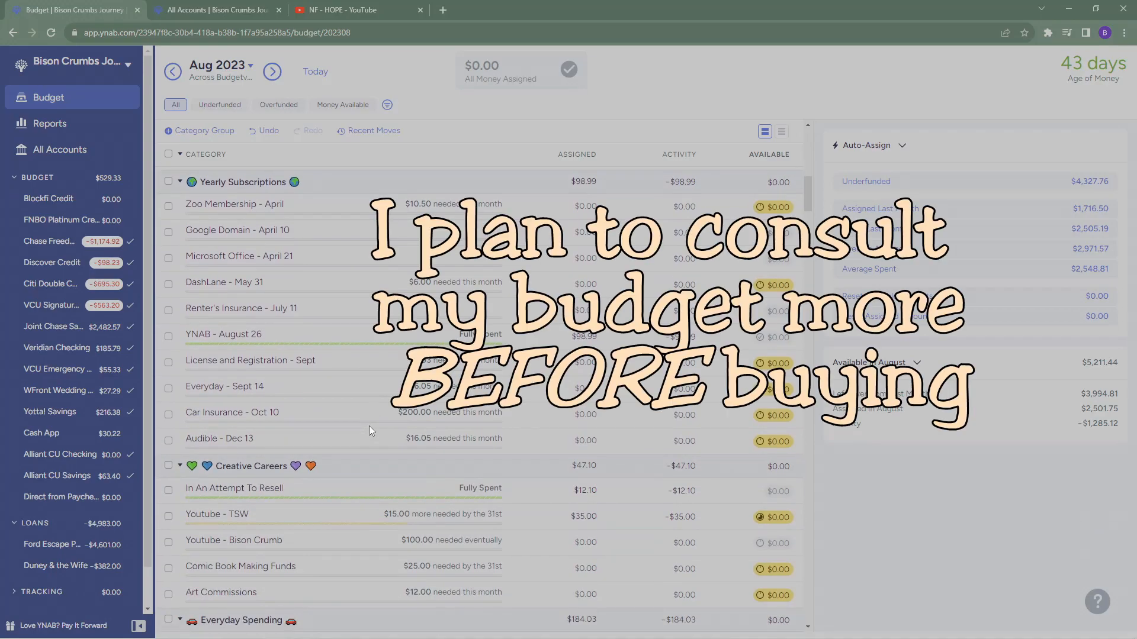
pyautogui.scroll(4, 368, 425)
pyautogui.scroll(9, 369, 425)
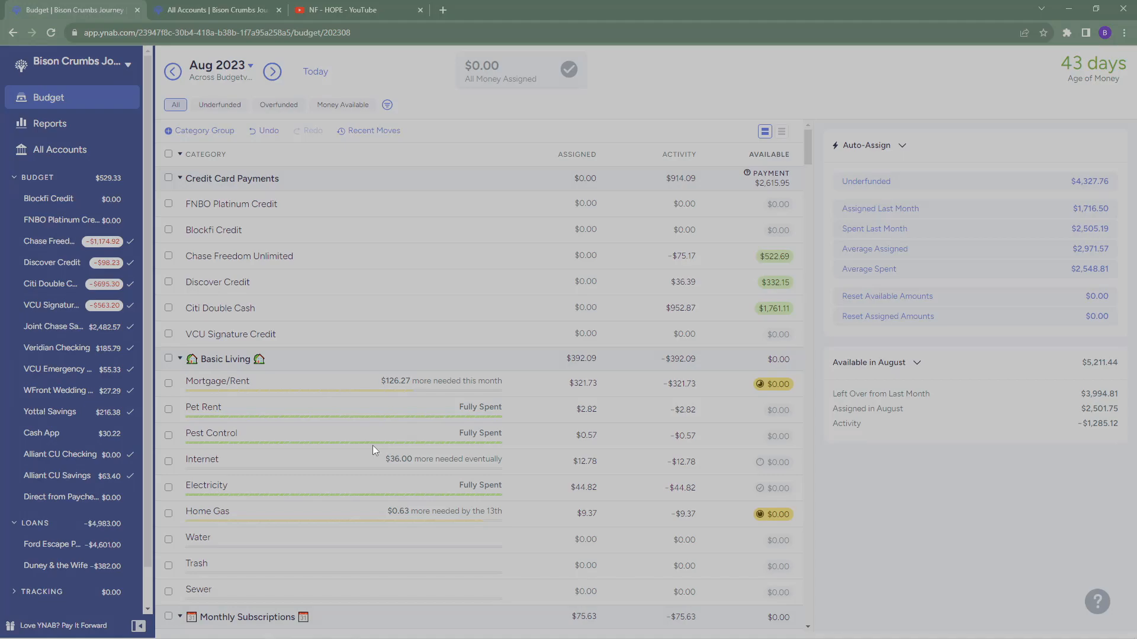
# Check the balances in the Entertainment, Investing and Treasury groups and view the Roth 2023 target details
pyautogui.scroll(-15, 372, 445)
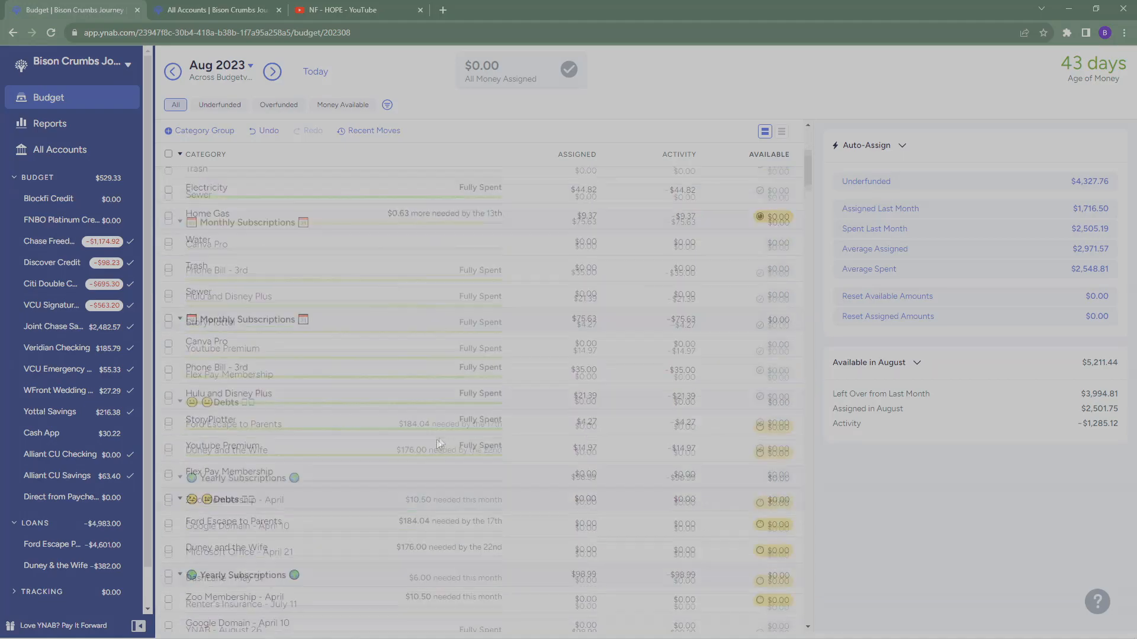
pyautogui.scroll(-5, 574, 469)
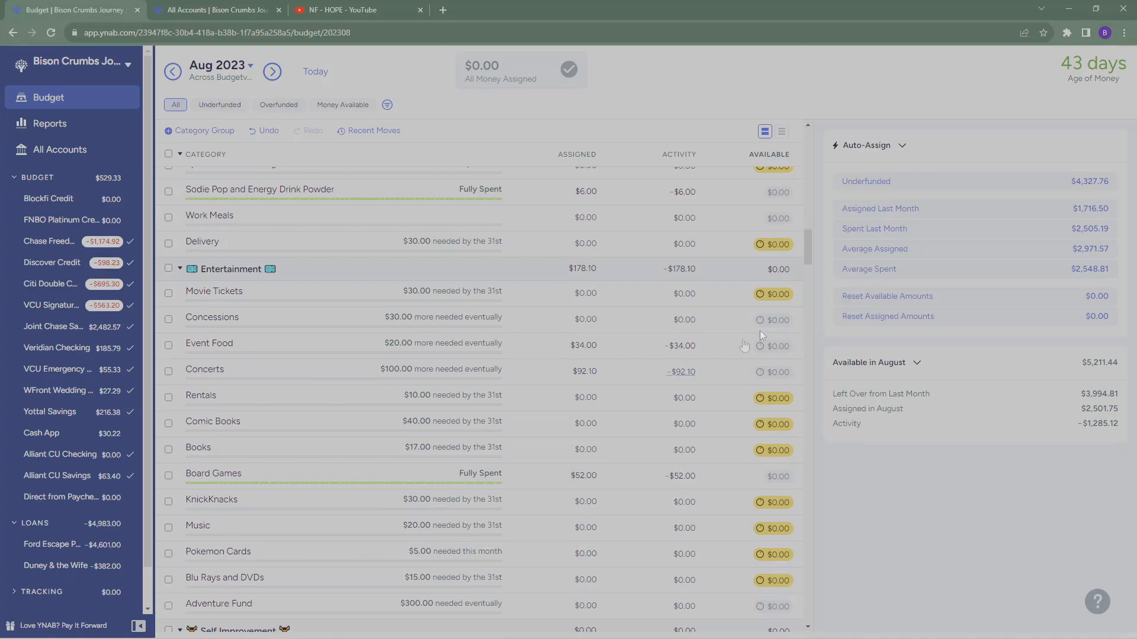
pyautogui.scroll(-8, 573, 467)
pyautogui.scroll(-3, 540, 428)
pyautogui.scroll(4, 562, 456)
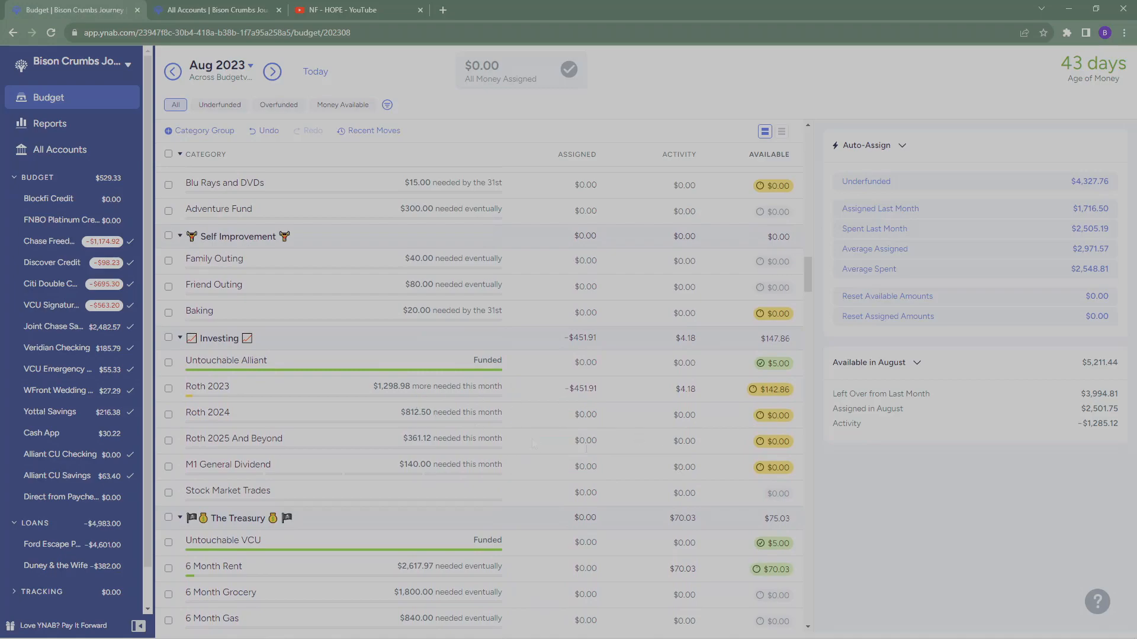
pyautogui.scroll(-3, 588, 470)
pyautogui.scroll(4, 631, 503)
pyautogui.scroll(-4, 631, 503)
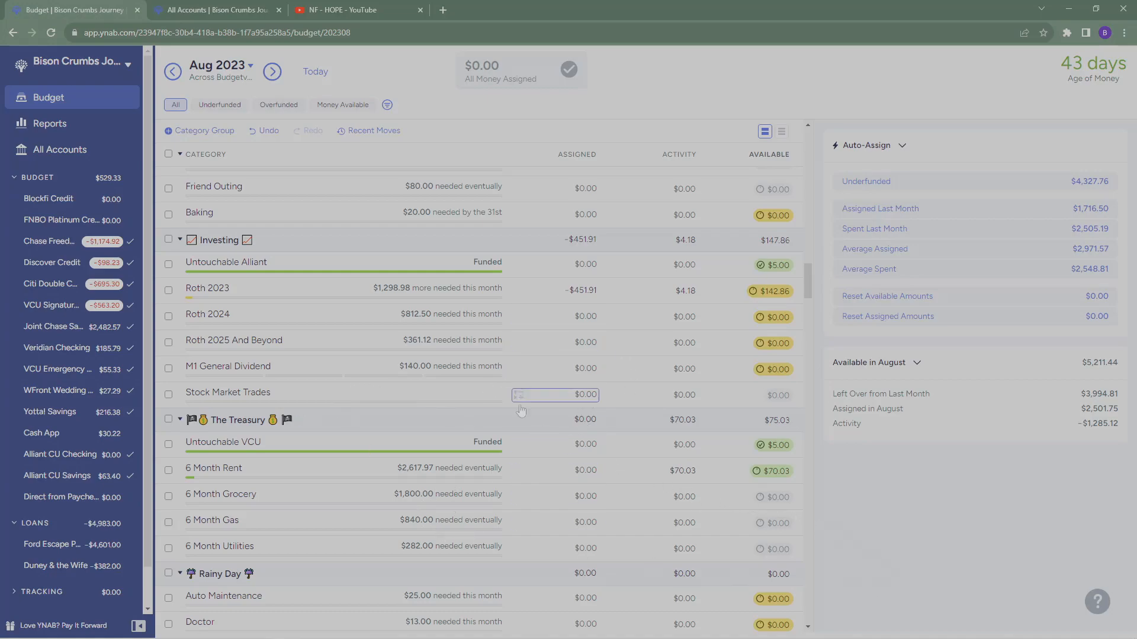
pyautogui.click(509, 294)
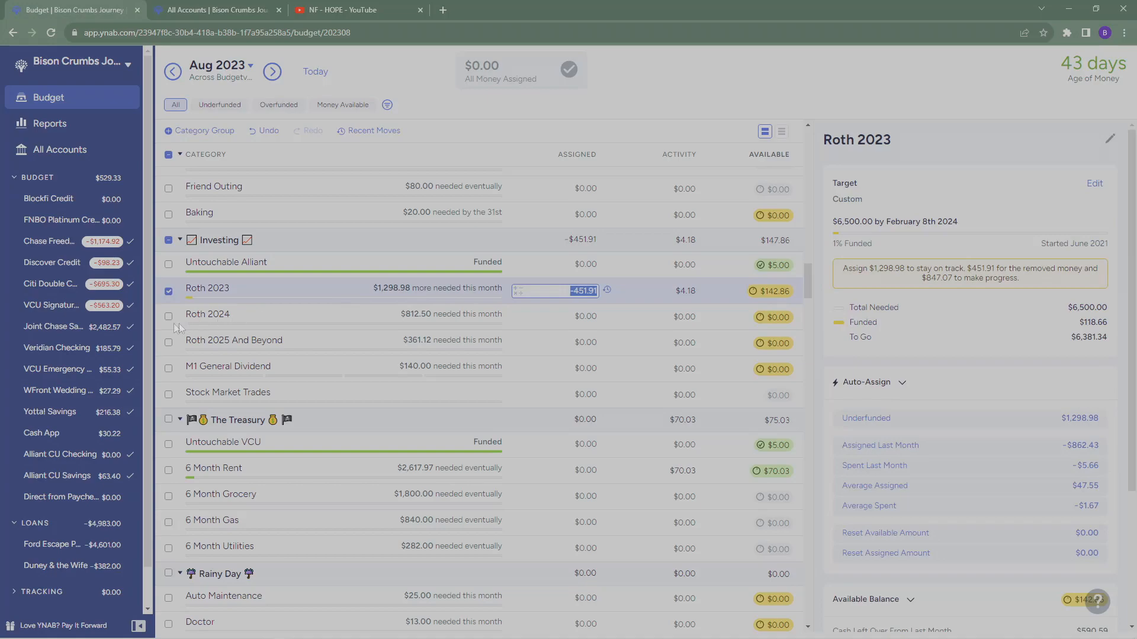
pyautogui.click(168, 292)
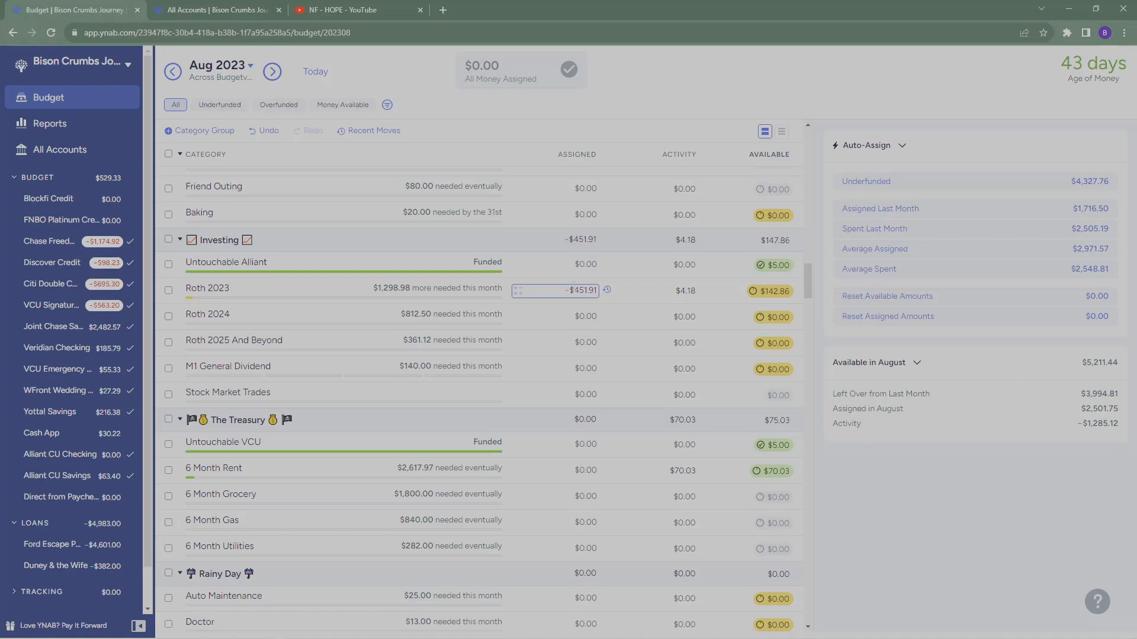
# Change the due date of the Roth 2024 savings balance target to August 2024 and save the target
pyautogui.click(569, 315)
pyautogui.click(1096, 183)
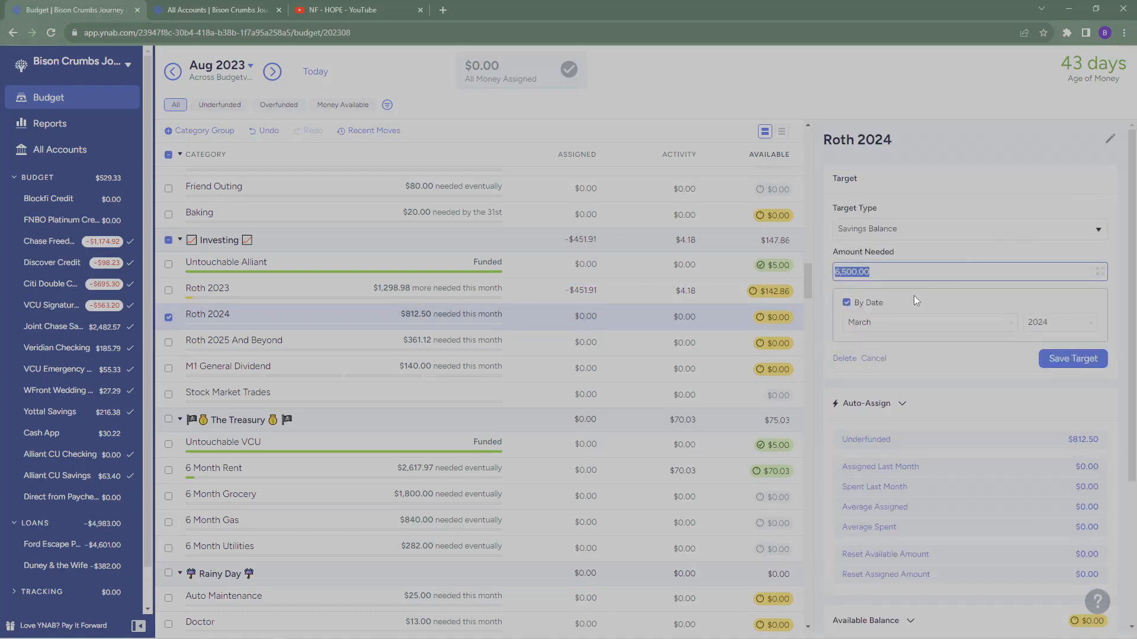
pyautogui.click(924, 323)
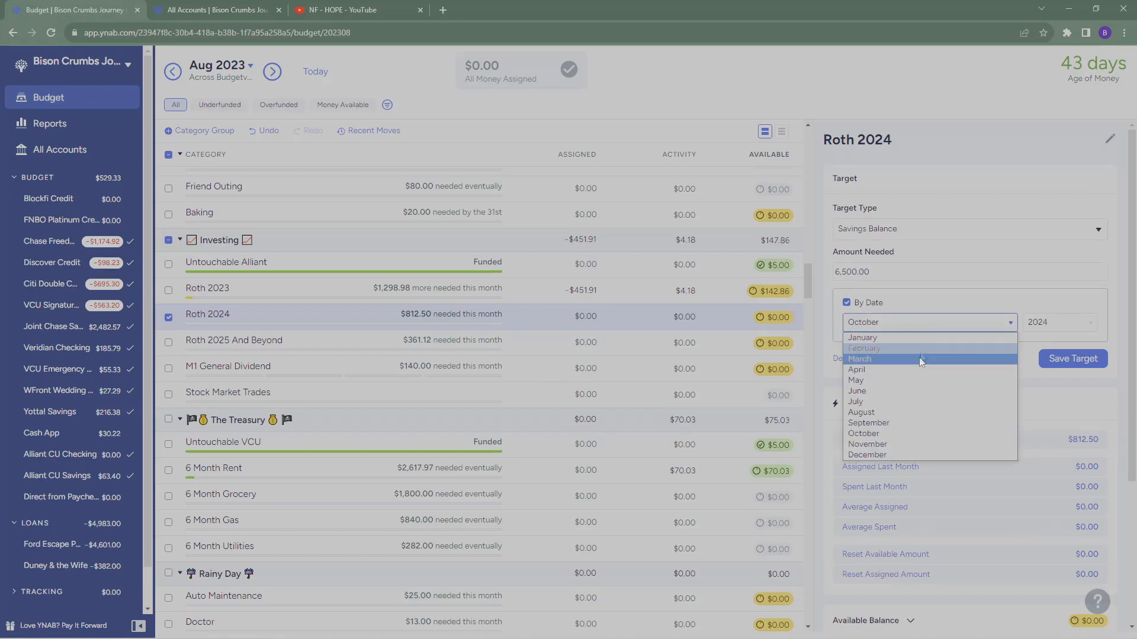
pyautogui.click(909, 414)
pyautogui.click(1060, 361)
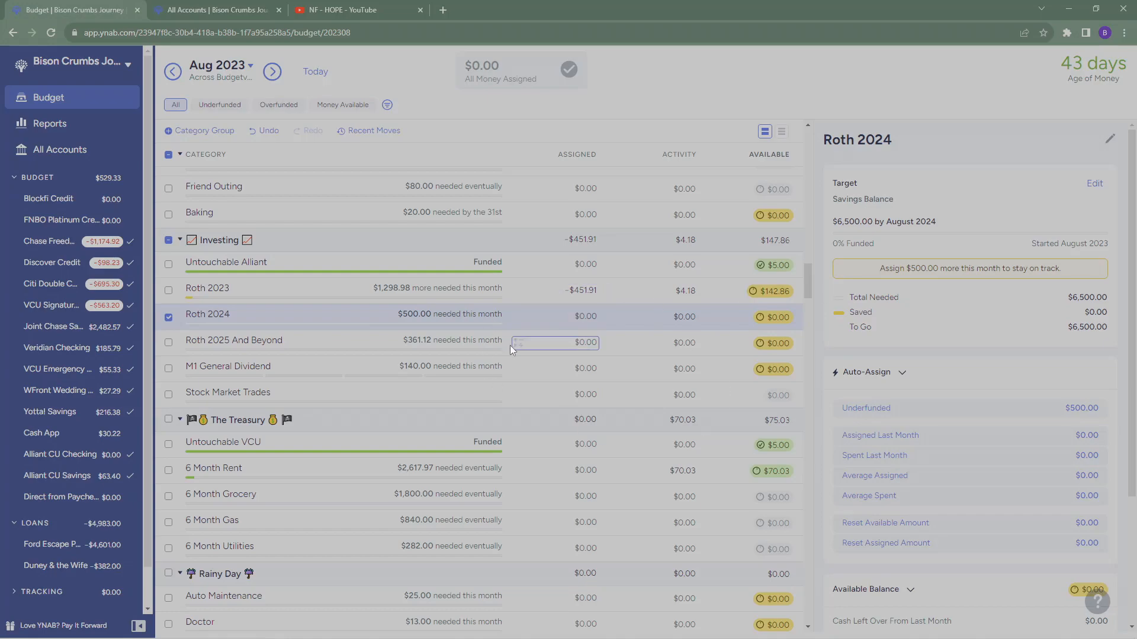
# Examine the monthly amount and target settings of the Roth 2024 category and clear its selection without changing the target
pyautogui.moveTo(866, 265); pyautogui.dragTo(1052, 270)
pyautogui.click(884, 269)
pyautogui.click(1095, 183)
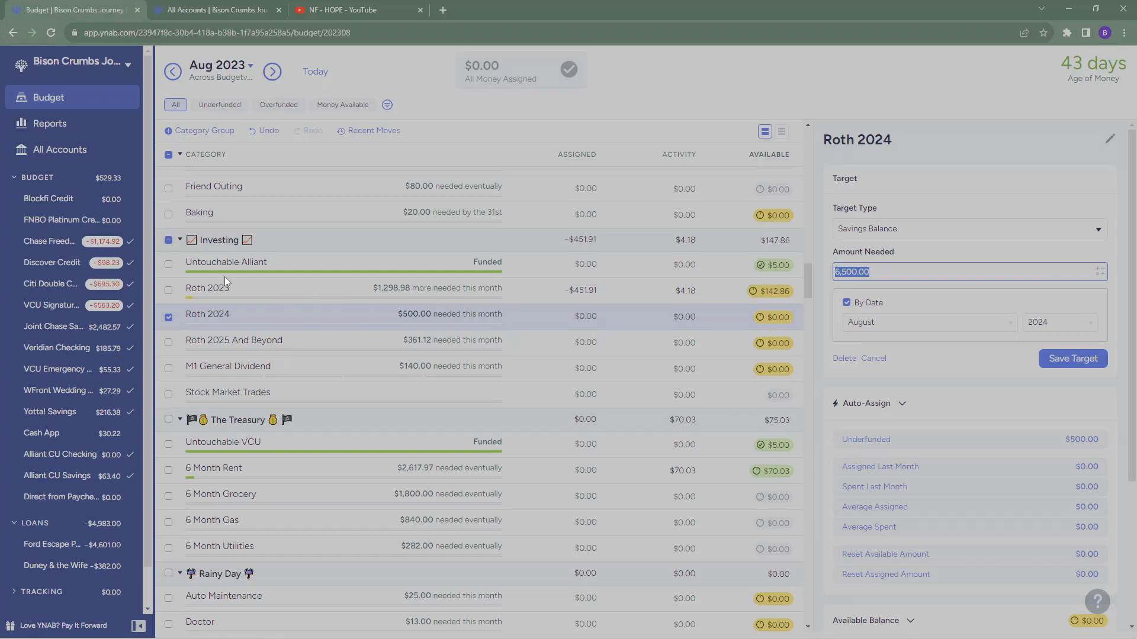
pyautogui.click(168, 319)
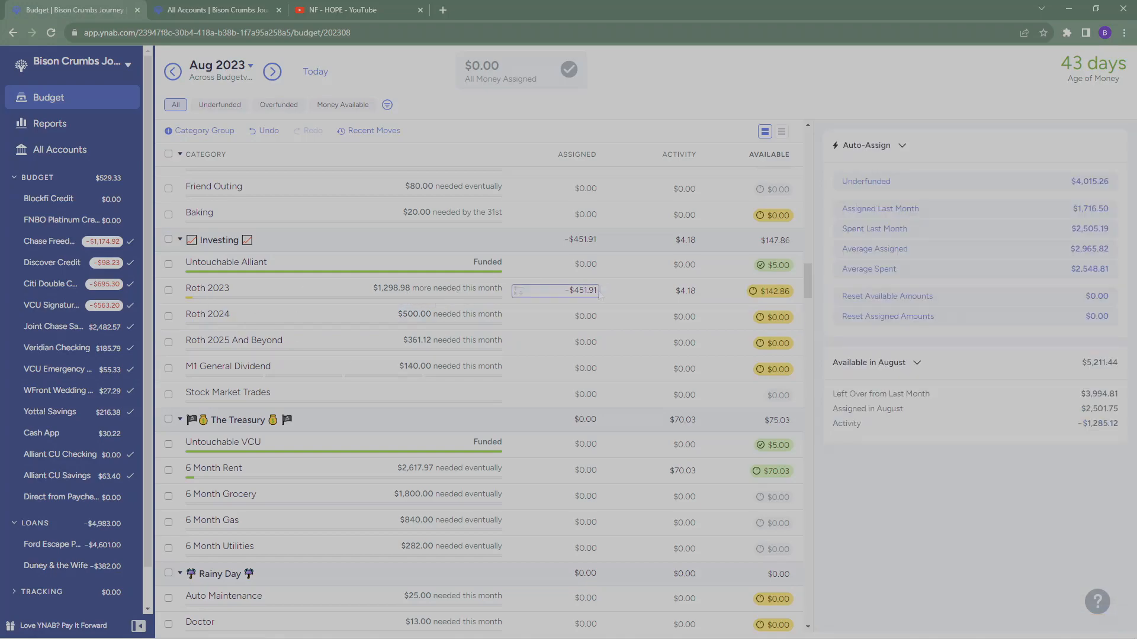
# Look at the Roth 2023 category and review the groups down to Video Games and the overall assignment status
pyautogui.click(346, 289)
pyautogui.click(168, 290)
pyautogui.scroll(3, 688, 503)
pyautogui.scroll(-6, 687, 505)
pyautogui.scroll(2, 687, 506)
pyautogui.scroll(-7, 687, 506)
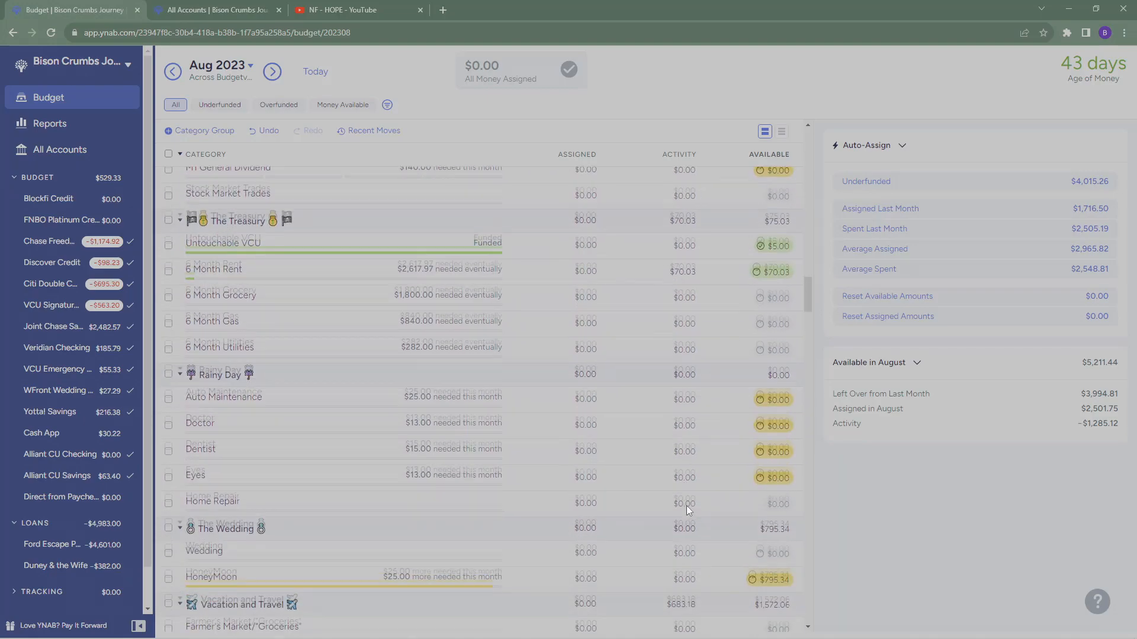
pyautogui.scroll(-2, 681, 498)
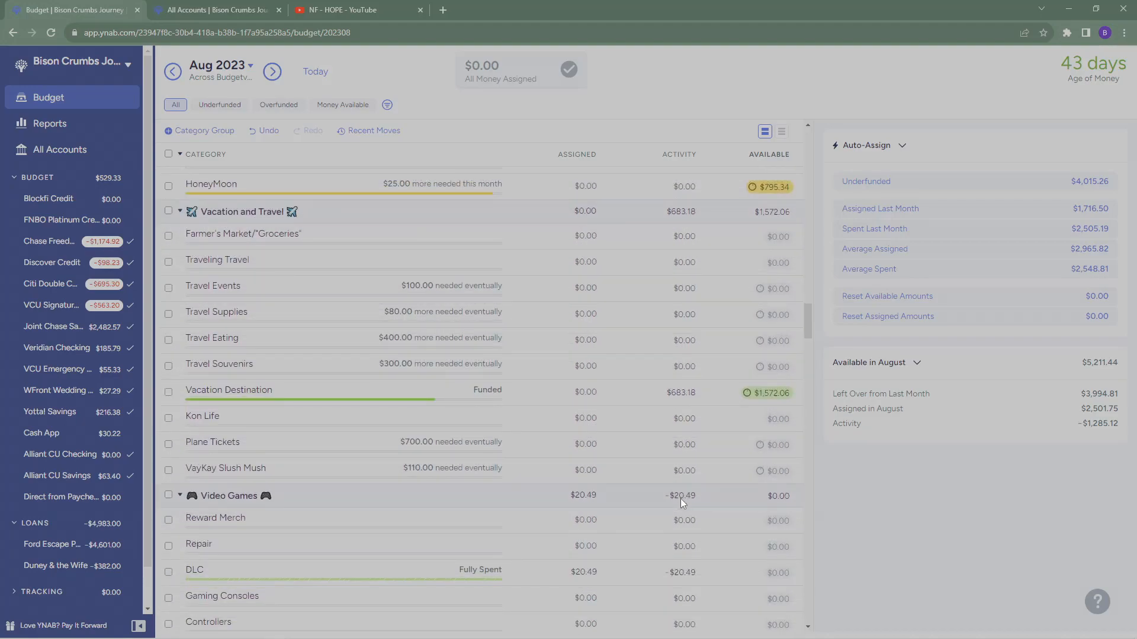
pyautogui.scroll(15, 681, 498)
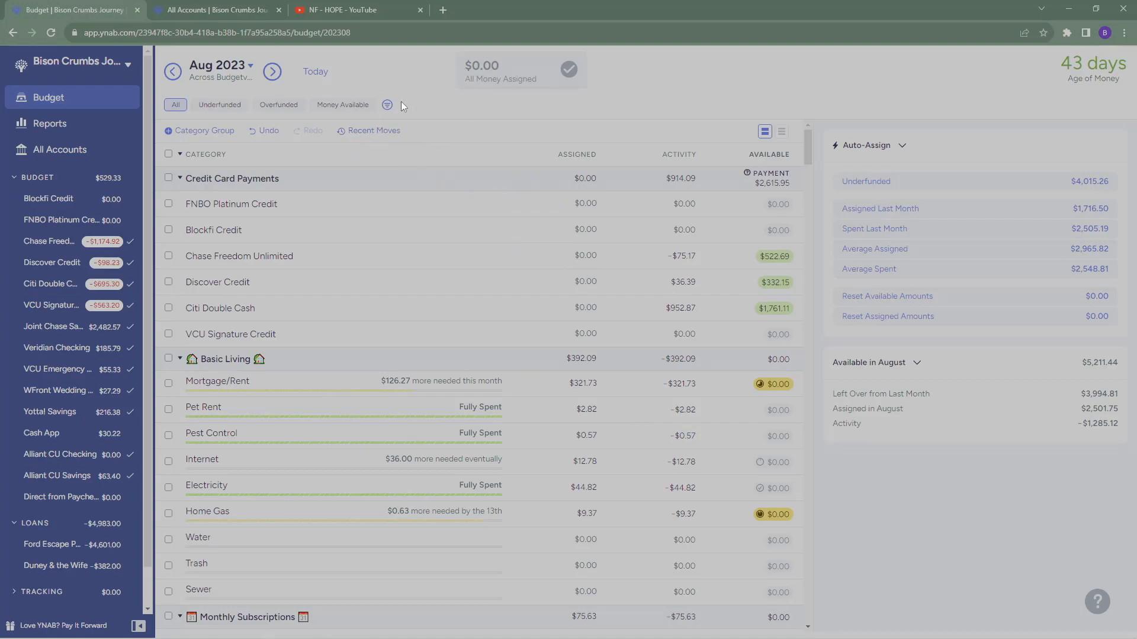
pyautogui.moveTo(546, 81)
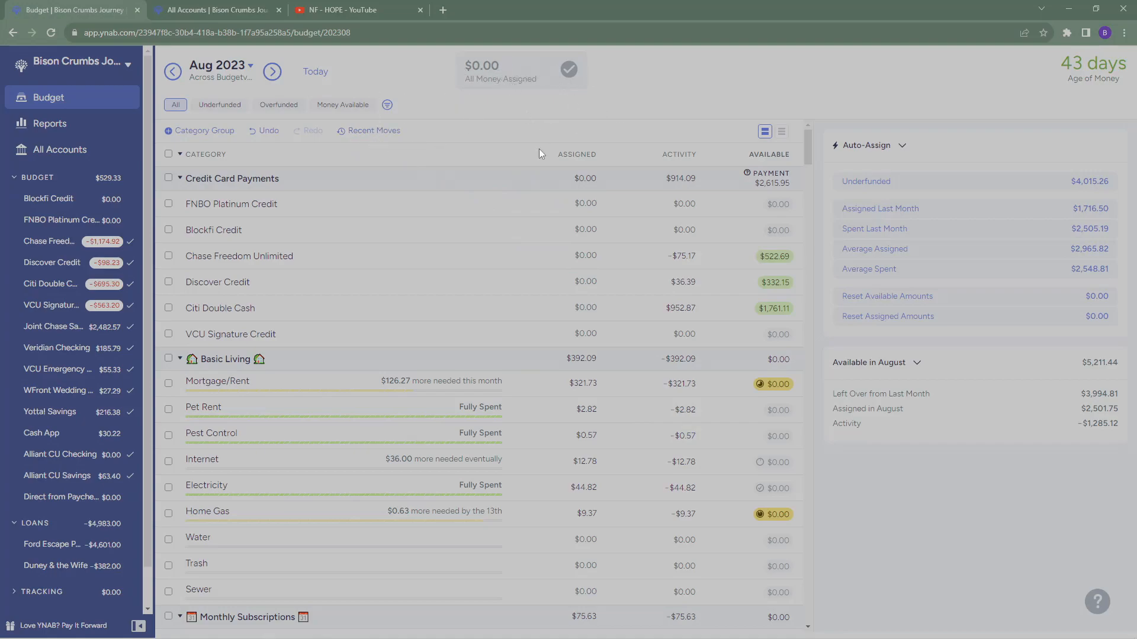